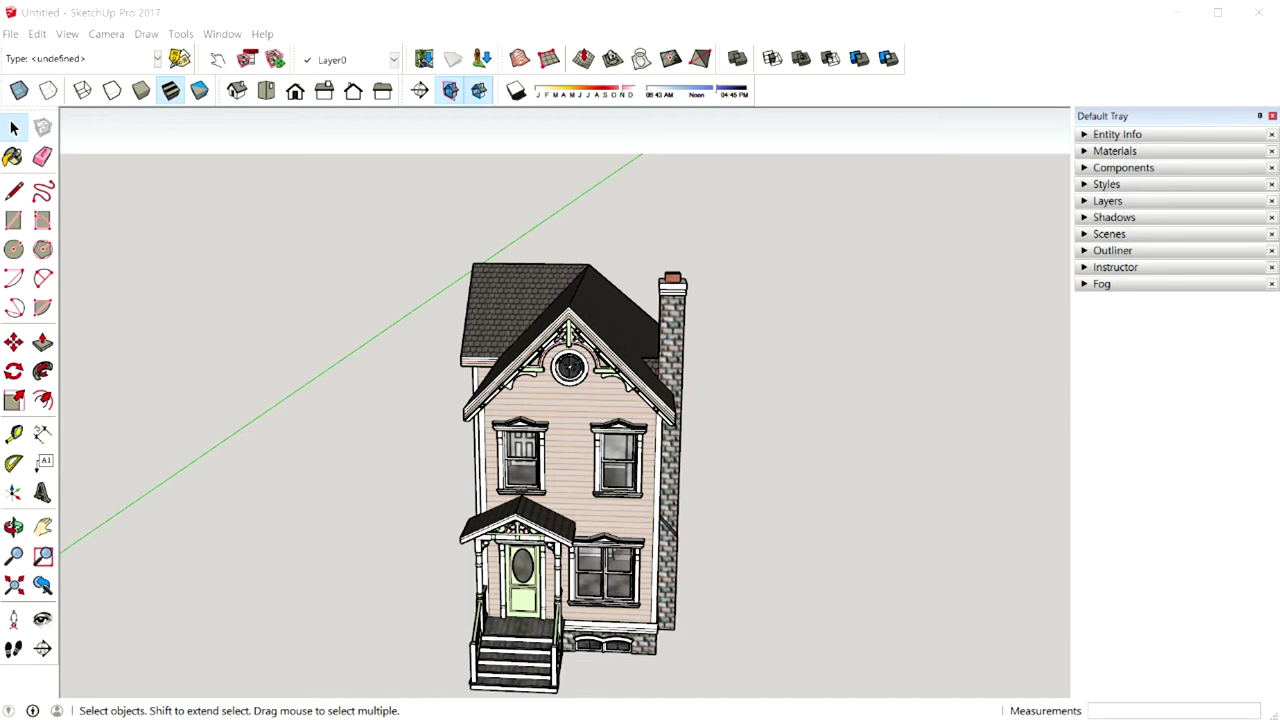
Orbit around the Victorian house to bring more of its left side into view
mouse_move(780, 506)
middle_mouse_down()
mouse_move(786, 491)
mouse_move(855, 495)
middle_mouse_up()
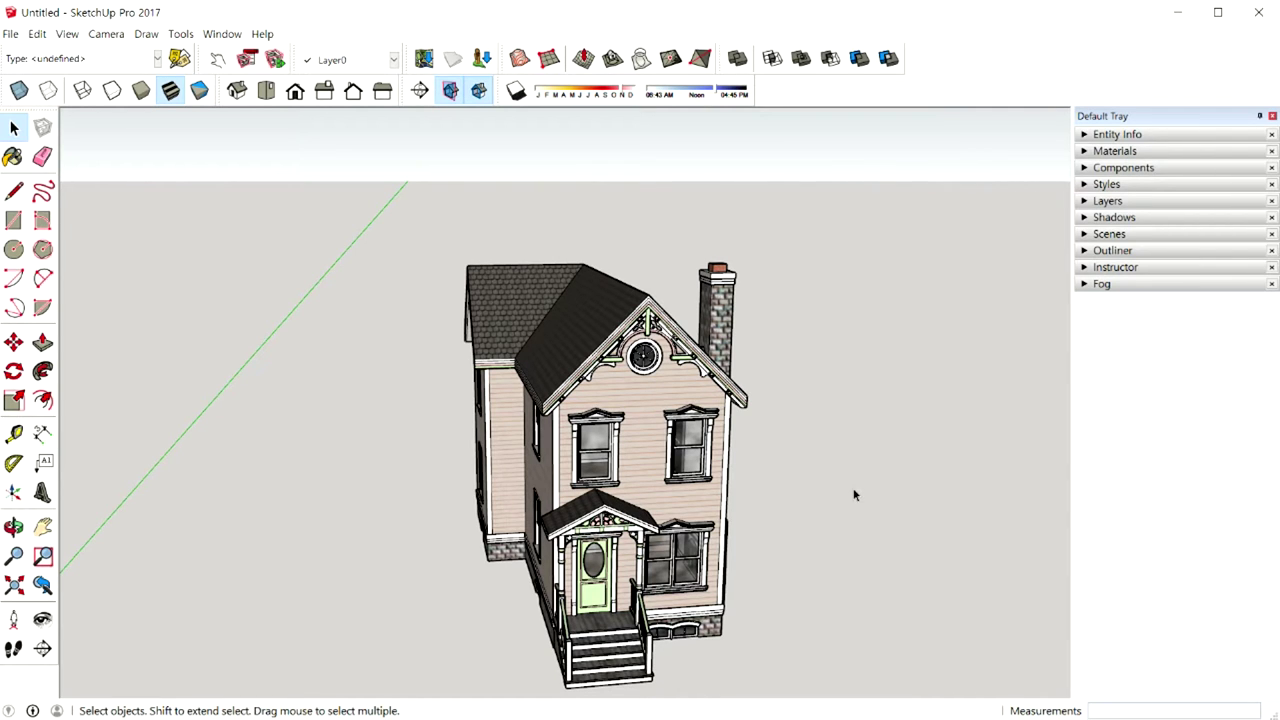
mouse_move(855, 494)
middle_mouse_down()
mouse_move(851, 481)
mouse_move(923, 491)
mouse_move(688, 483)
mouse_move(683, 467)
mouse_move(618, 500)
mouse_move(678, 506)
middle_mouse_up()
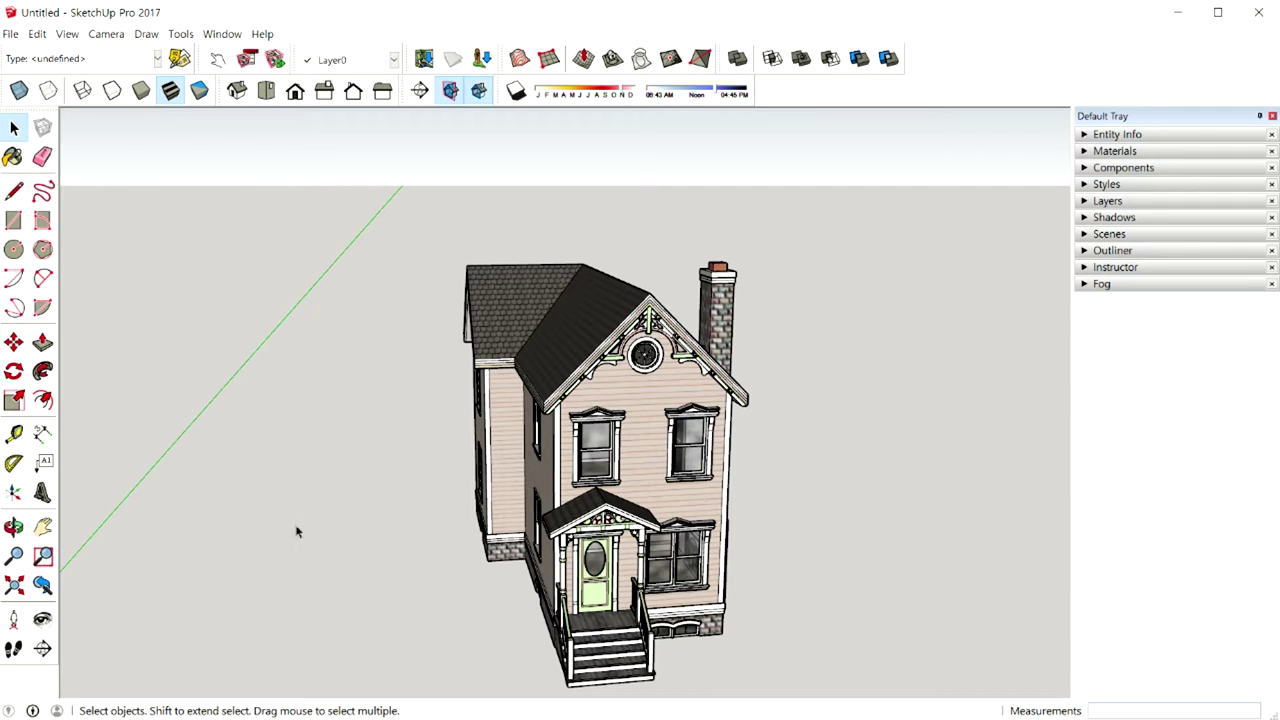
Try the Section Plane tool, cancel it, and look over the available toolbars list
left_click(44, 652)
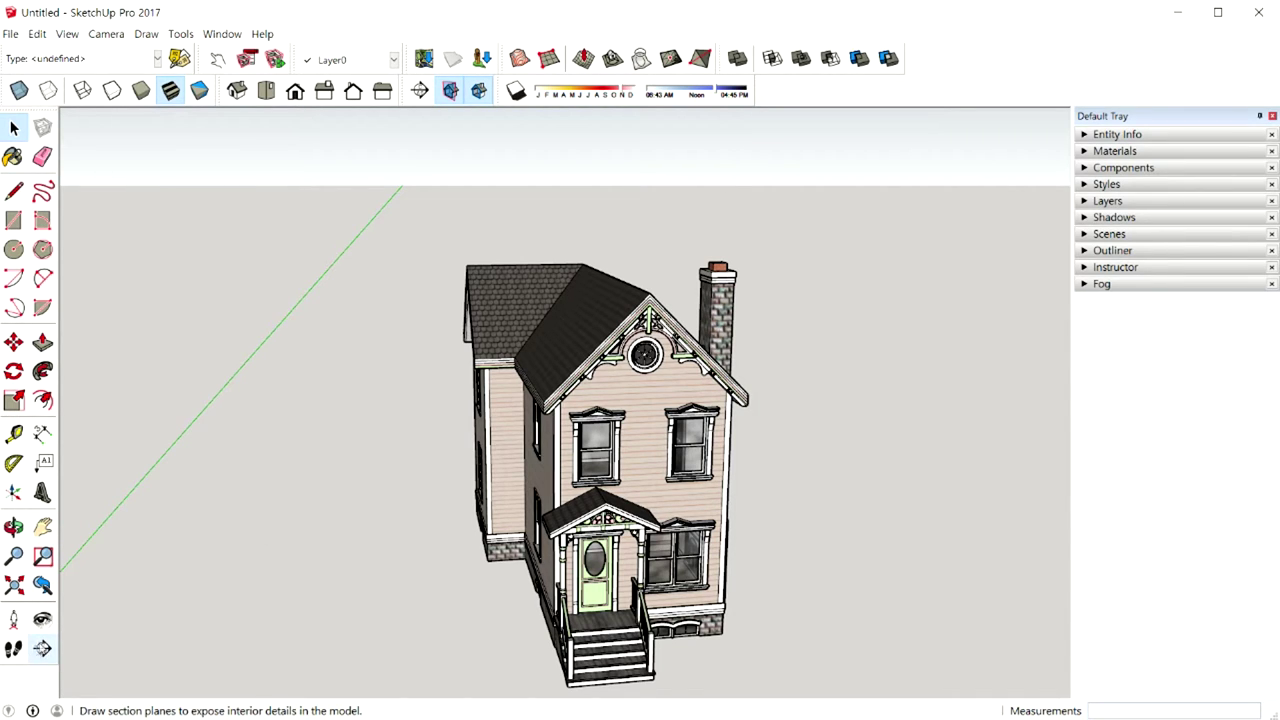
key("space")
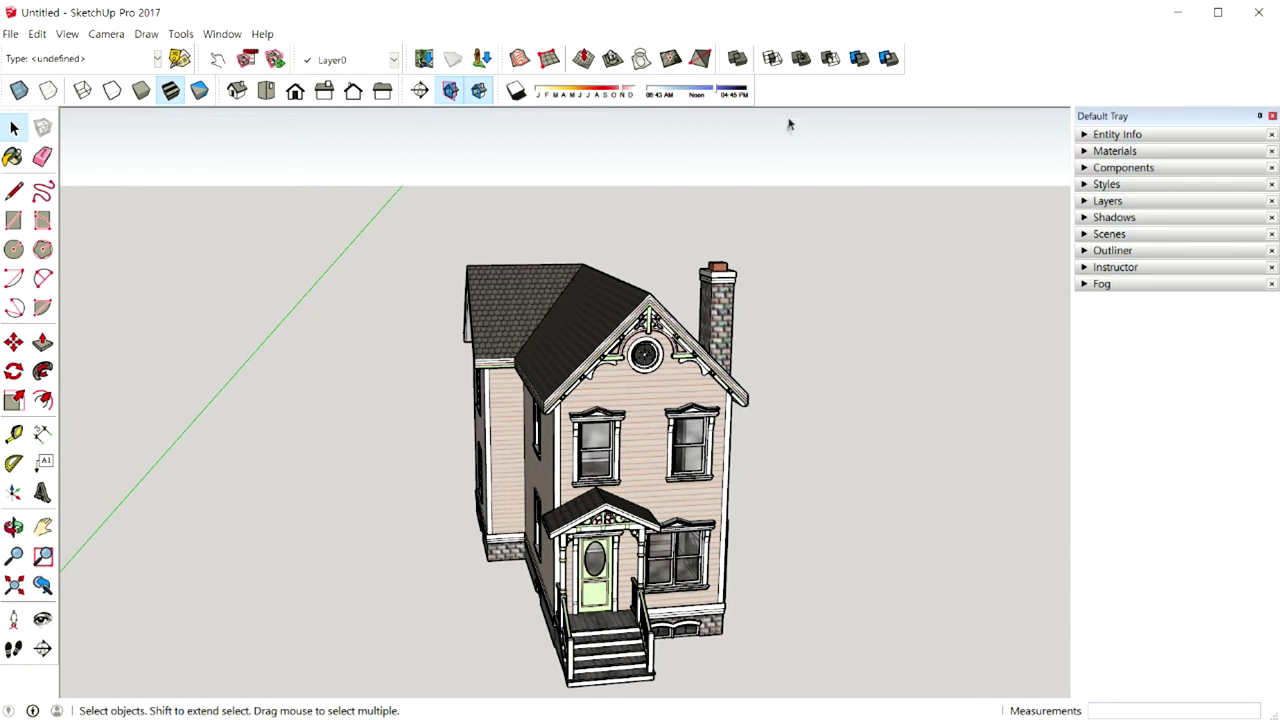
right_click(794, 100)
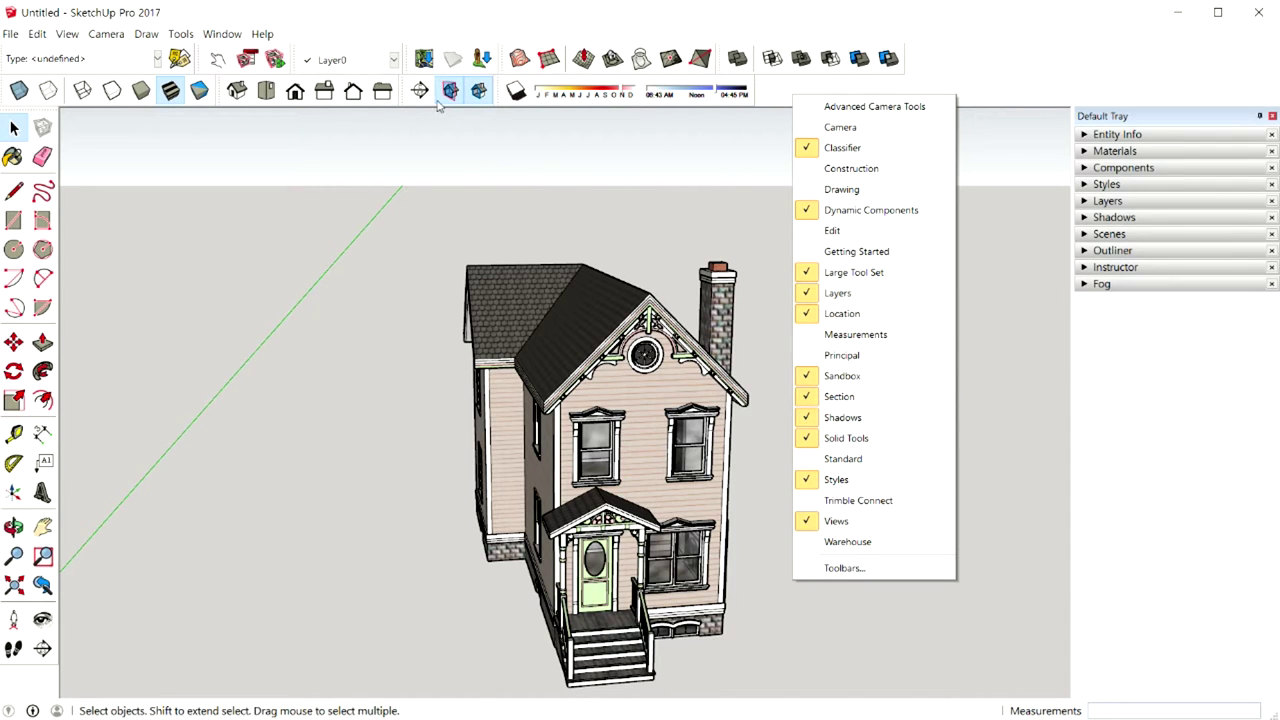
left_click(651, 192)
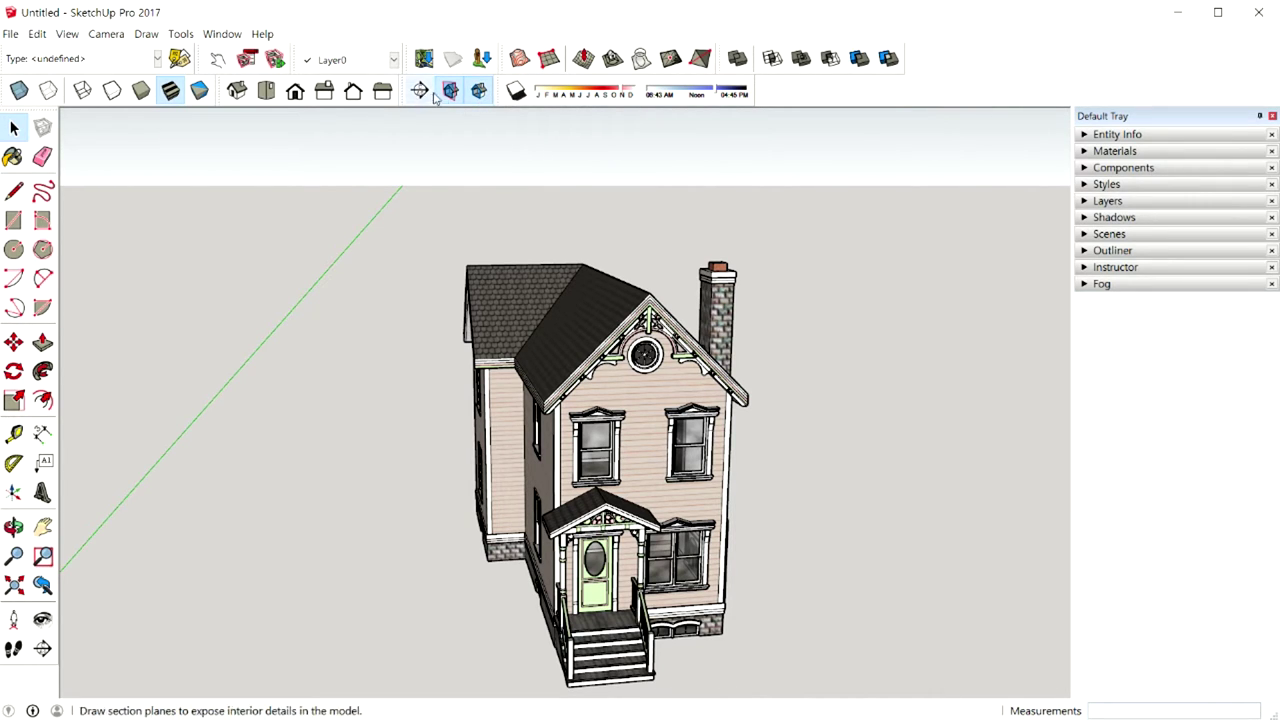
Orbit to a high view looking down on the house's chimney side
middle_click_drag(637, 215, 569, 212)
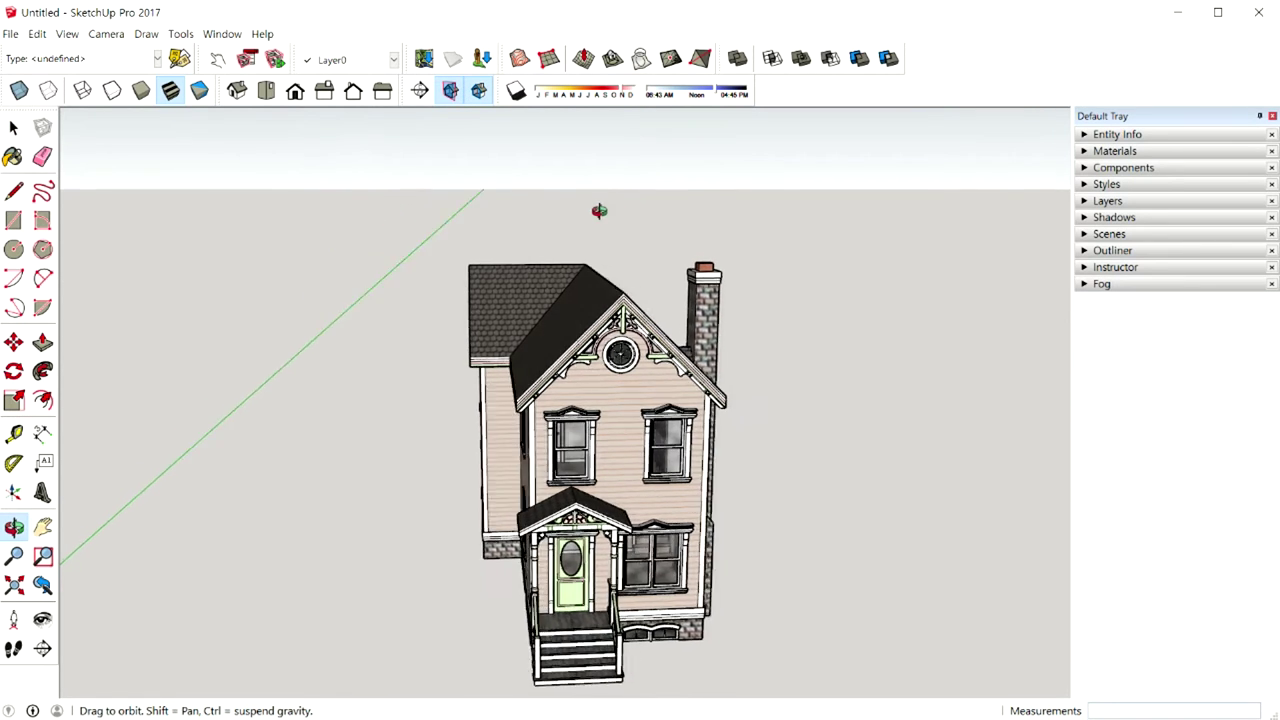
mouse_move(569, 212)
left_mouse_down()
mouse_move(487, 228)
mouse_move(493, 249)
left_mouse_up()
key("space")
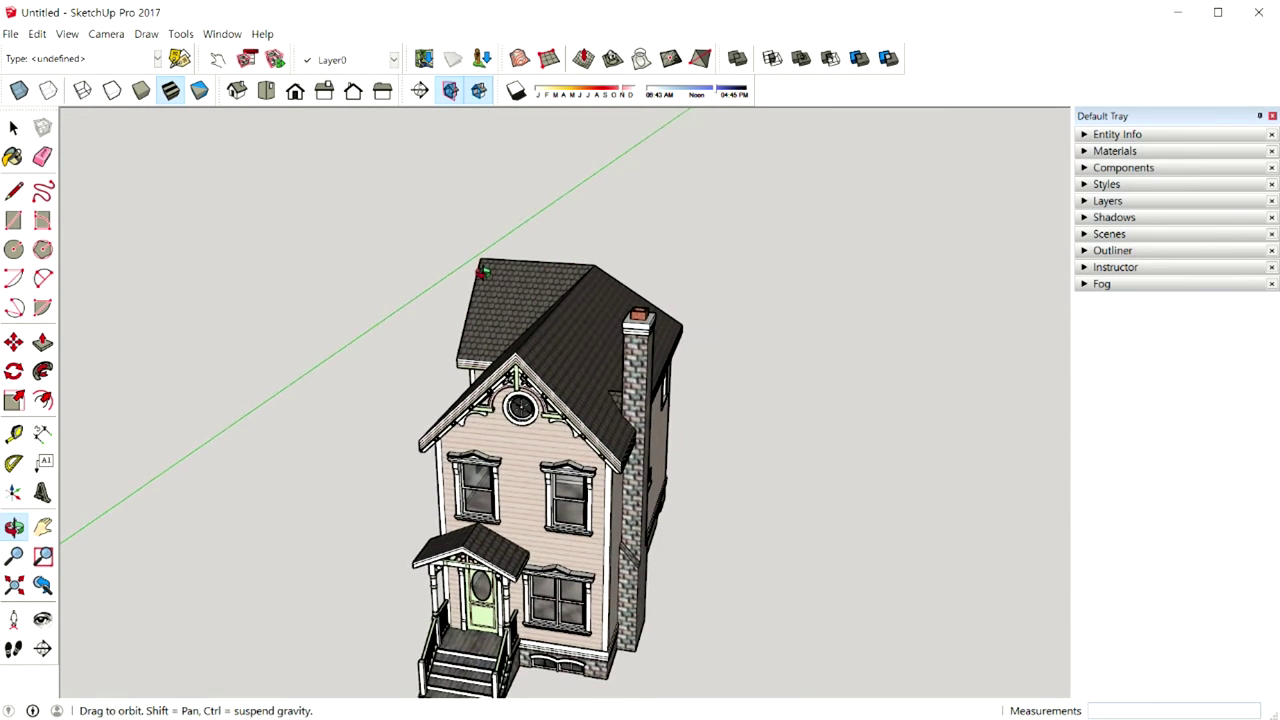
mouse_move(504, 210)
middle_mouse_down()
mouse_move(578, 258)
mouse_move(606, 229)
mouse_move(600, 217)
middle_mouse_up()
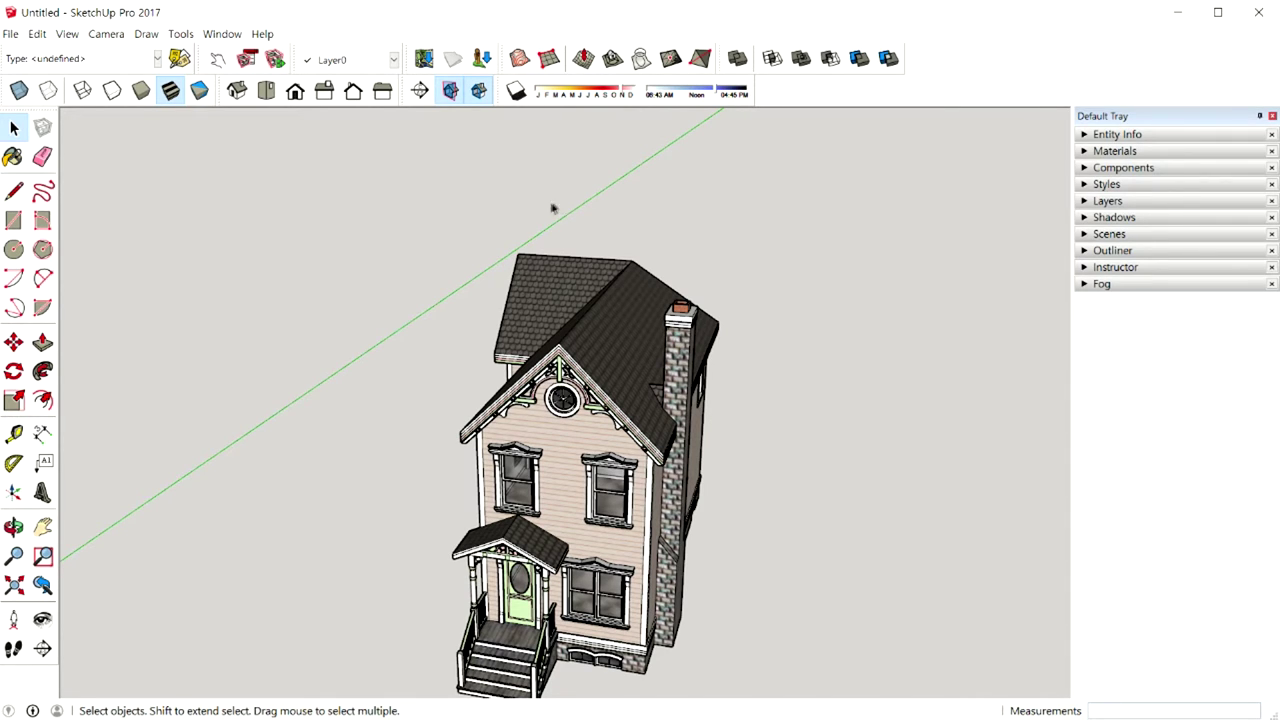
left_click(422, 92)
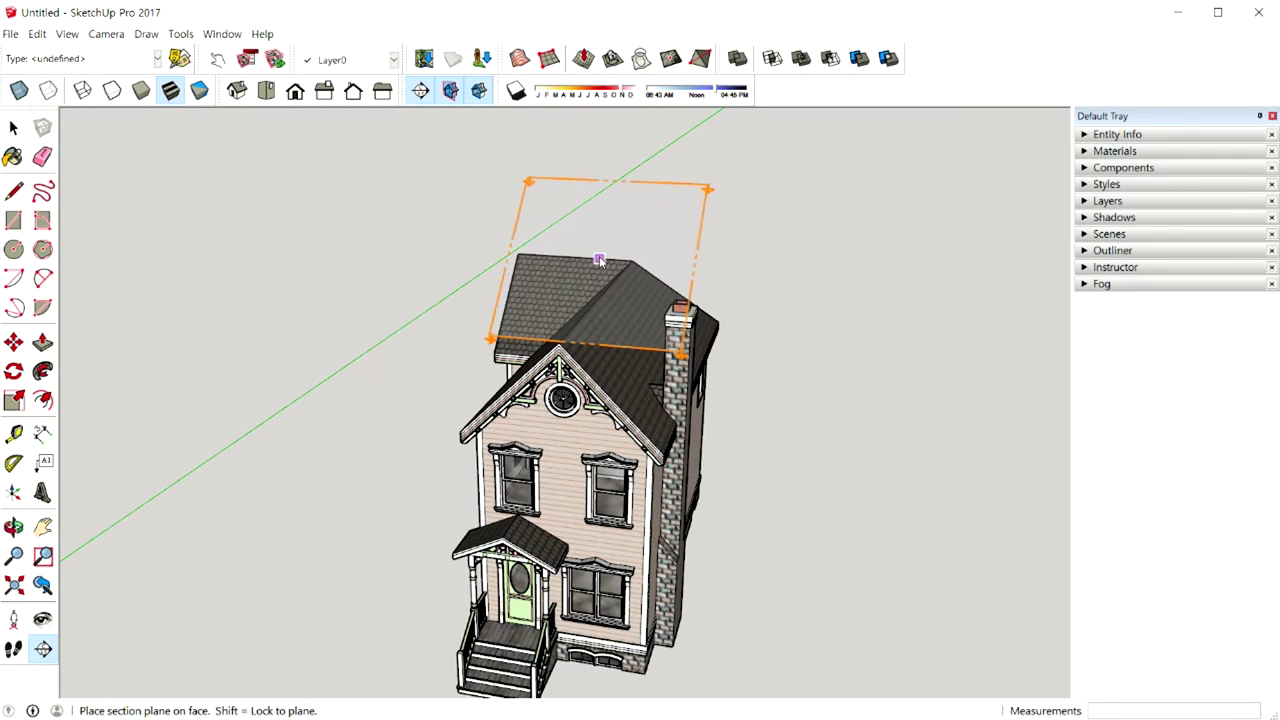
Place a horizontal section plane just above the roof, then orbit around to the rear
middle_click_drag(571, 343, 646, 354)
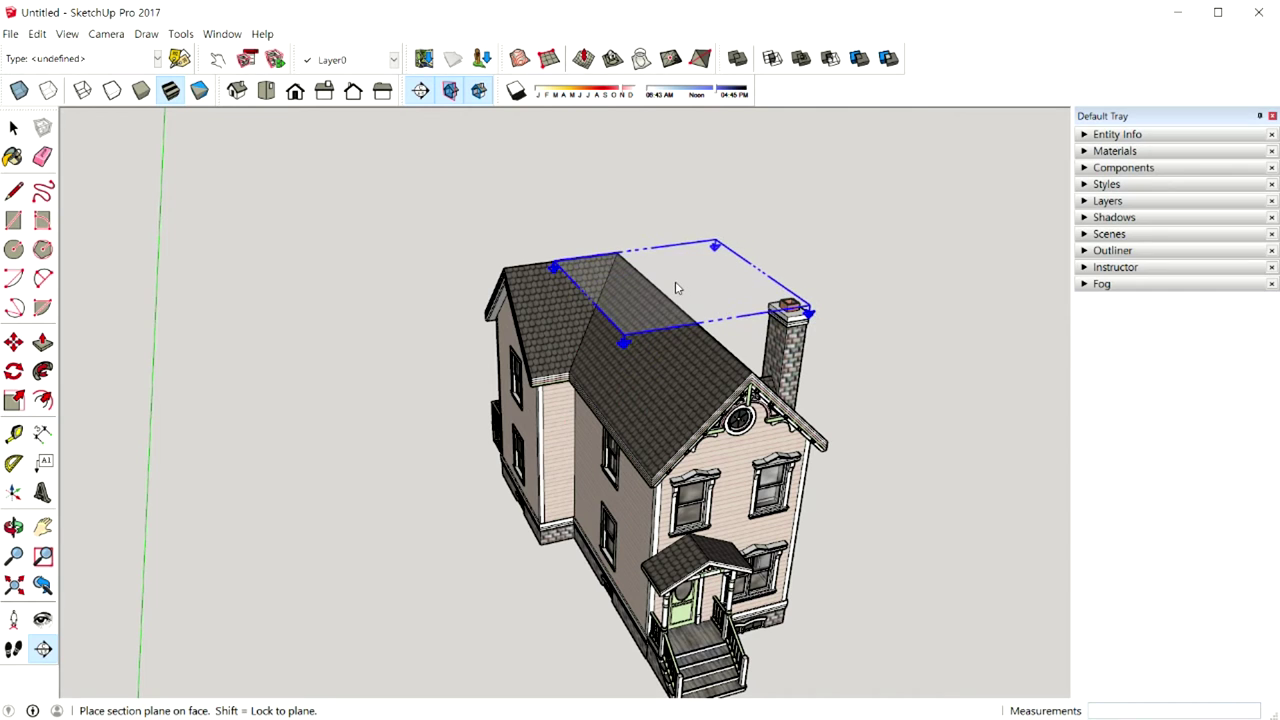
middle_click_drag(676, 287, 602, 281)
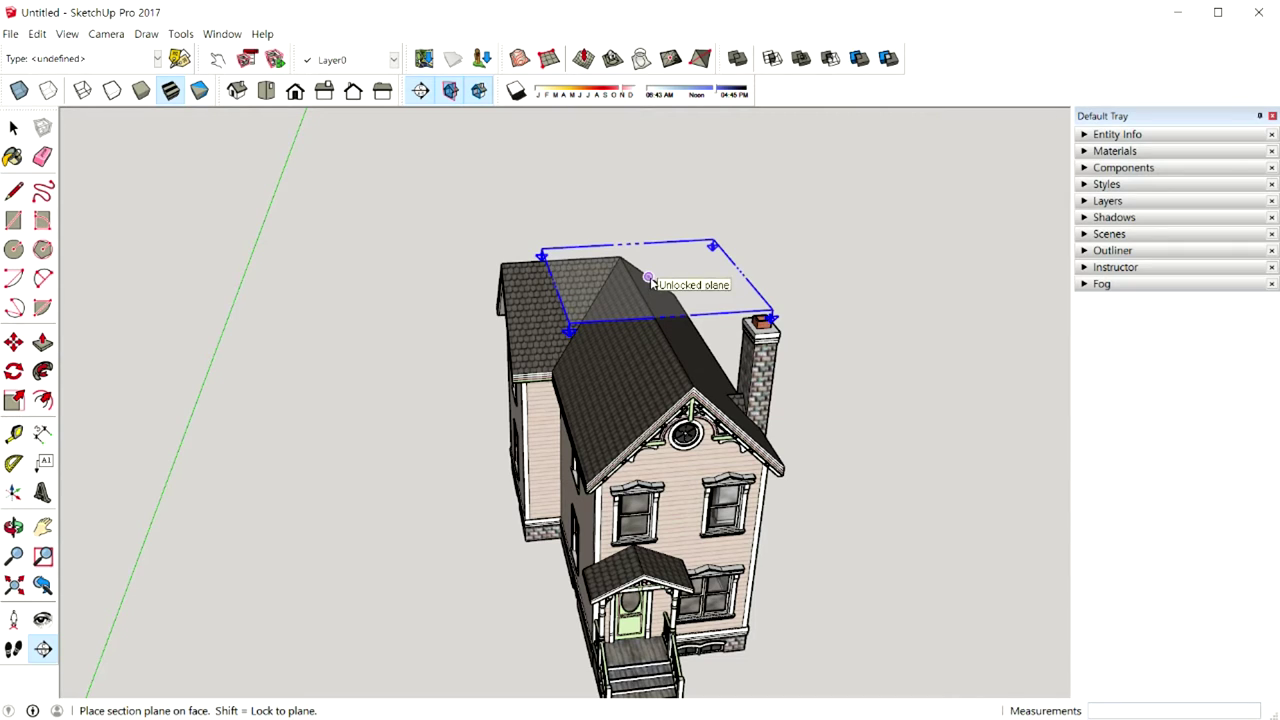
left_click(650, 283)
middle_click_drag(771, 277, 517, 234)
middle_click_drag(538, 346, 545, 382)
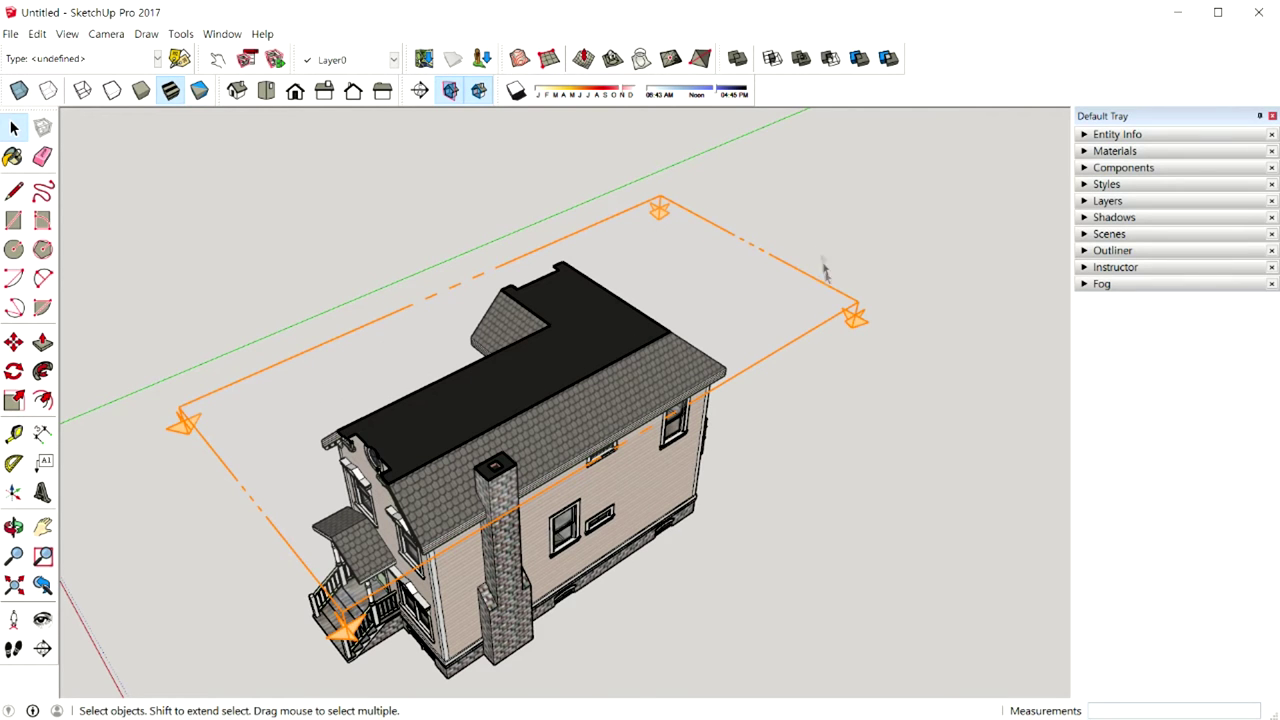
Move the section plane down through the upper floor, exposing the rooms, stairs and bathroom
mouse_move(494, 407)
middle_mouse_down()
mouse_move(686, 291)
mouse_move(537, 387)
middle_mouse_up()
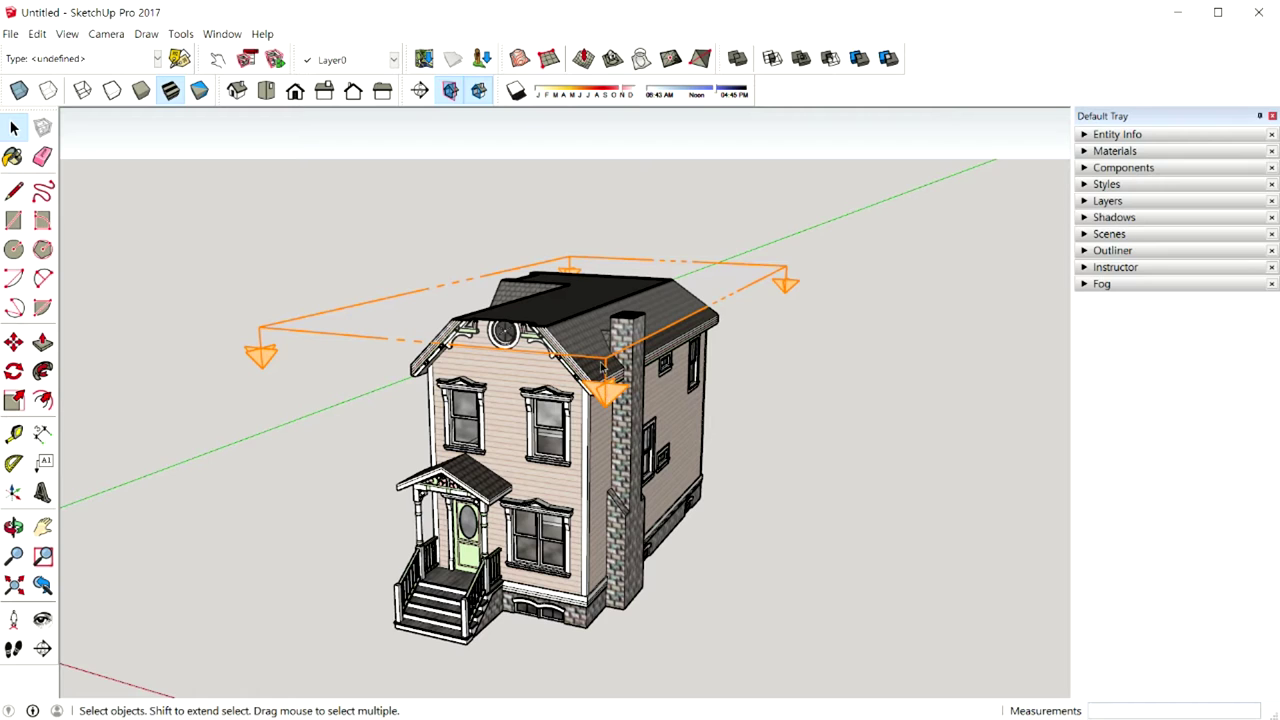
left_click(606, 366)
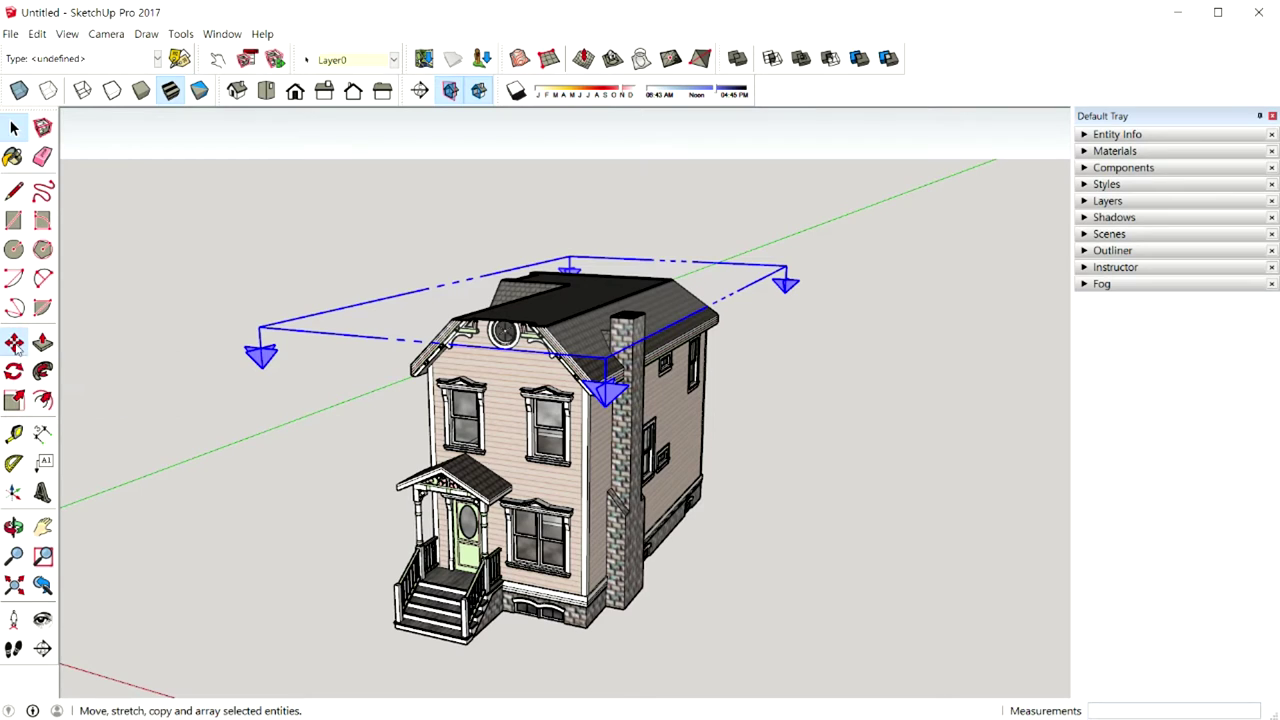
left_click(15, 344)
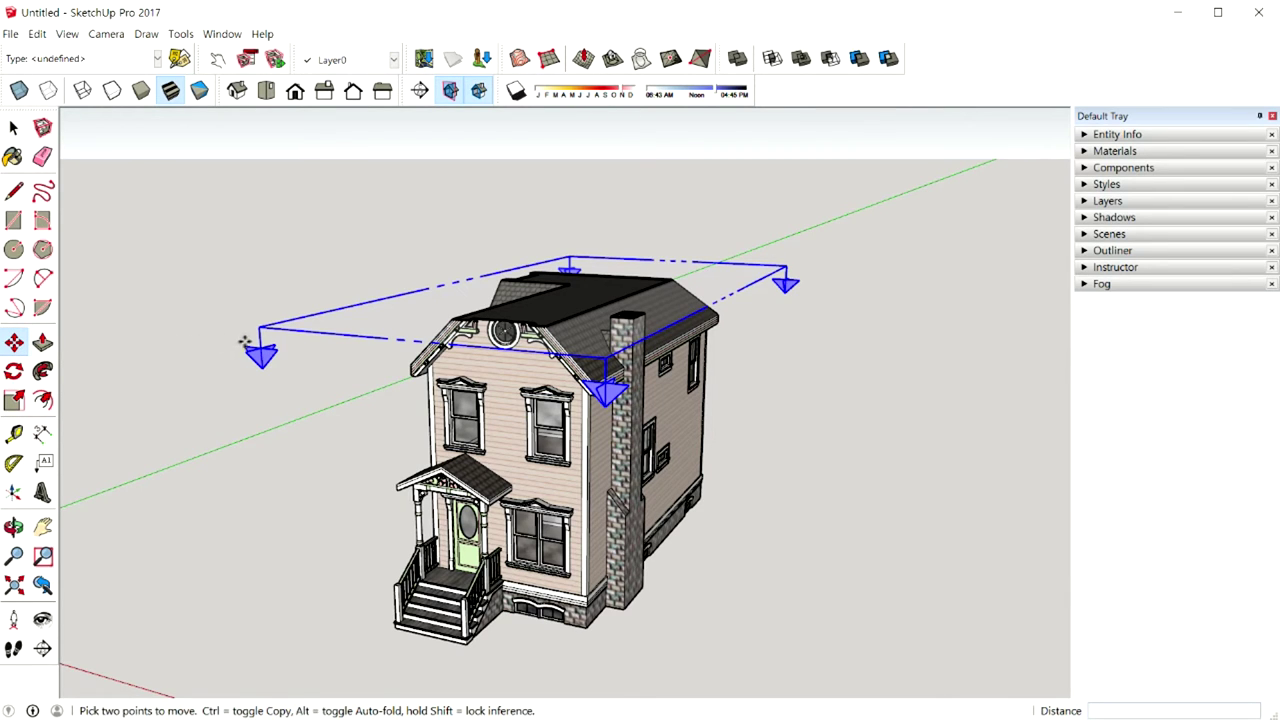
left_click(301, 333)
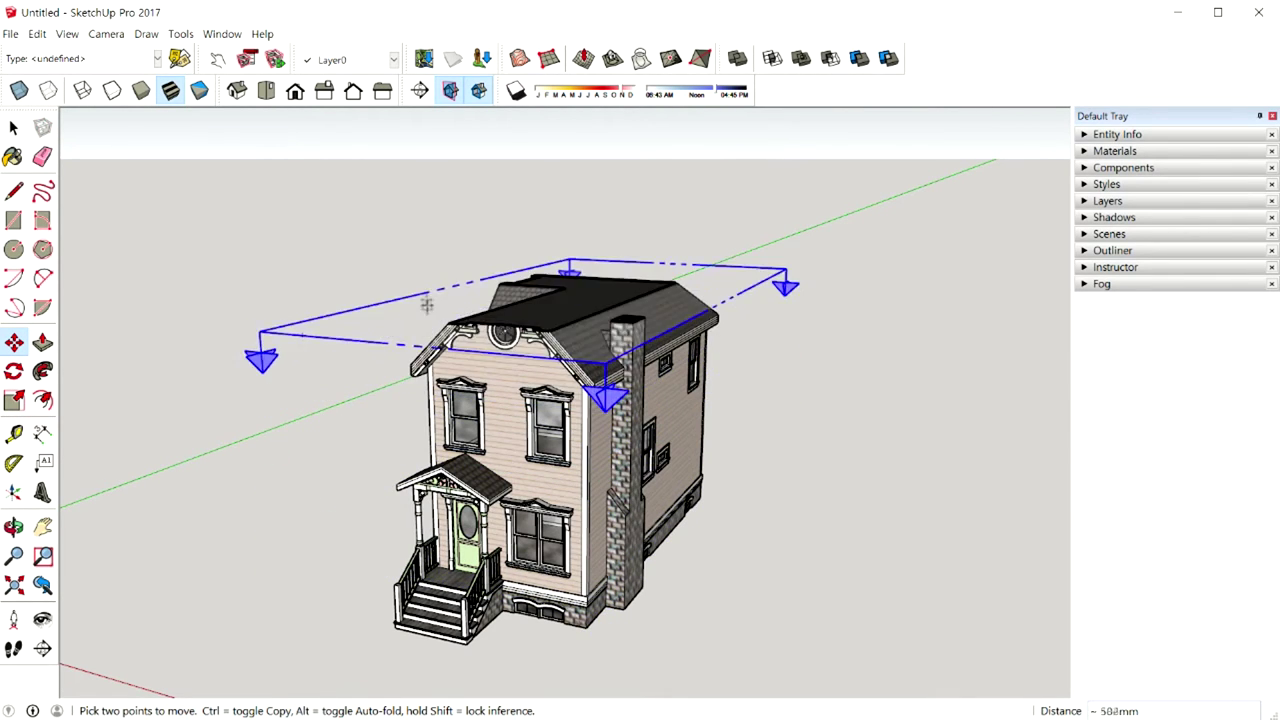
left_click(453, 458)
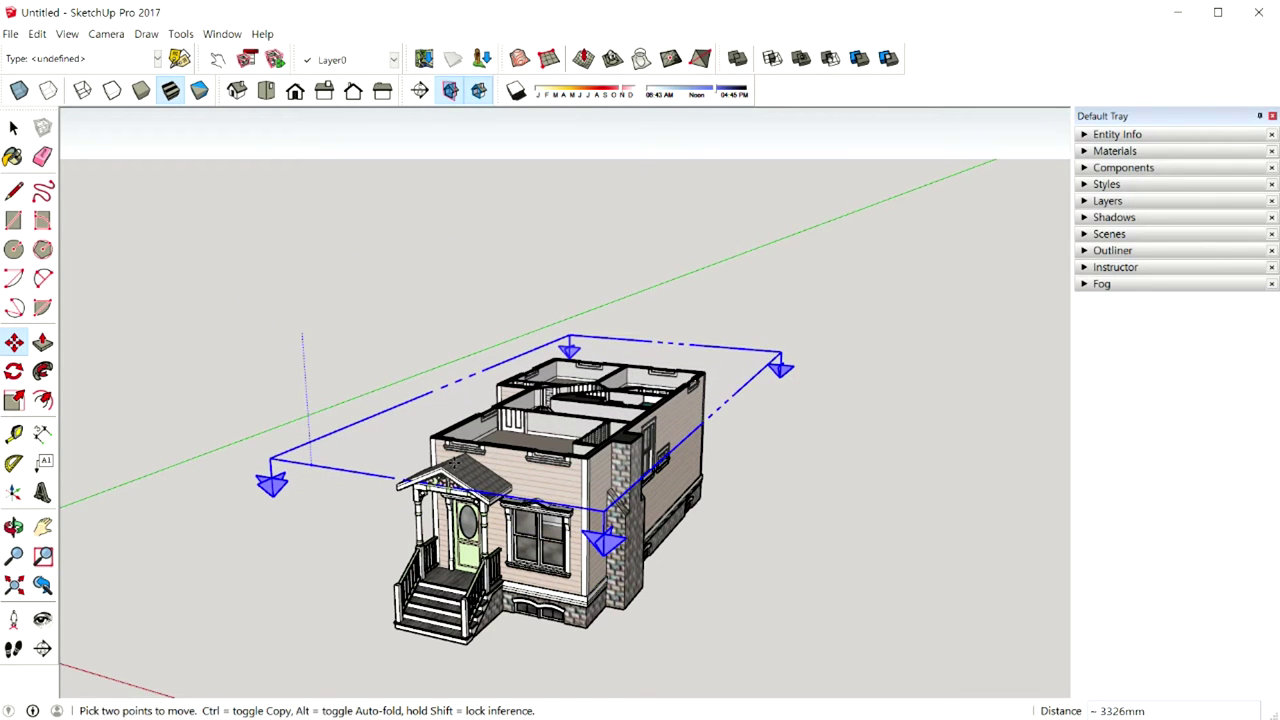
mouse_move(453, 458)
middle_mouse_down()
mouse_move(757, 560)
mouse_move(708, 578)
mouse_move(698, 606)
mouse_move(693, 270)
mouse_move(693, 365)
middle_mouse_up()
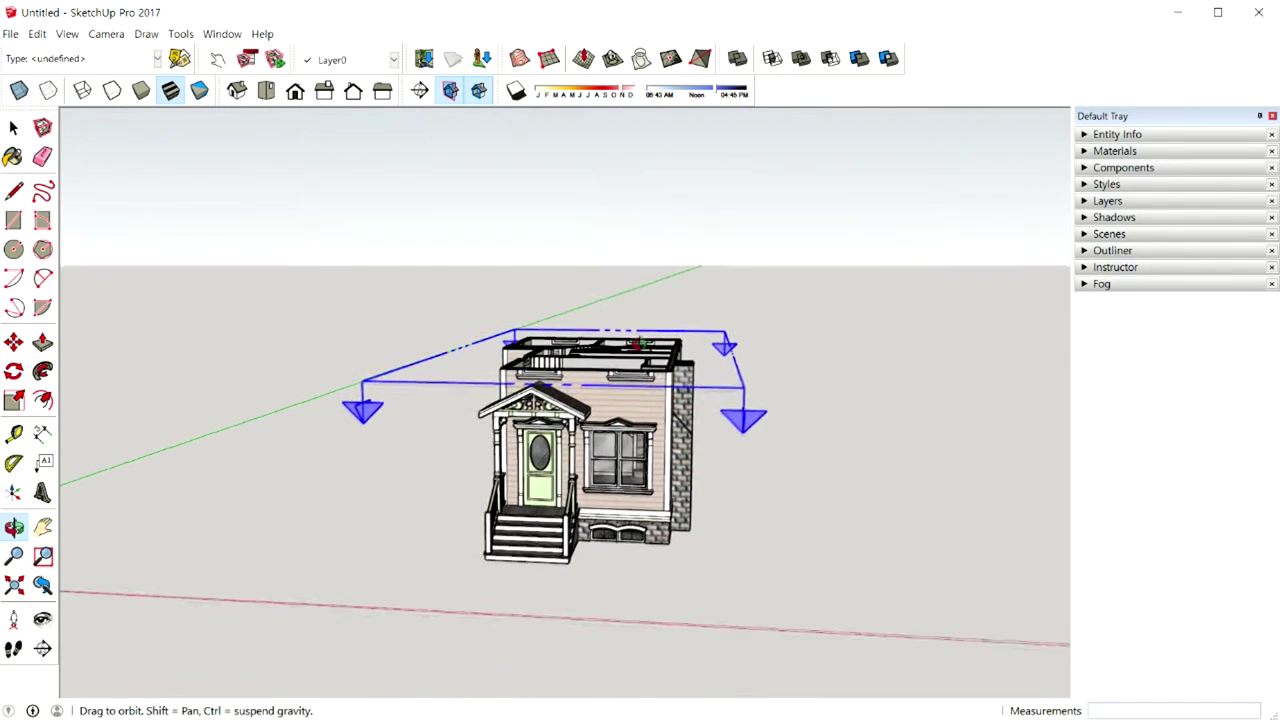
middle_click_drag(693, 365, 403, 428)
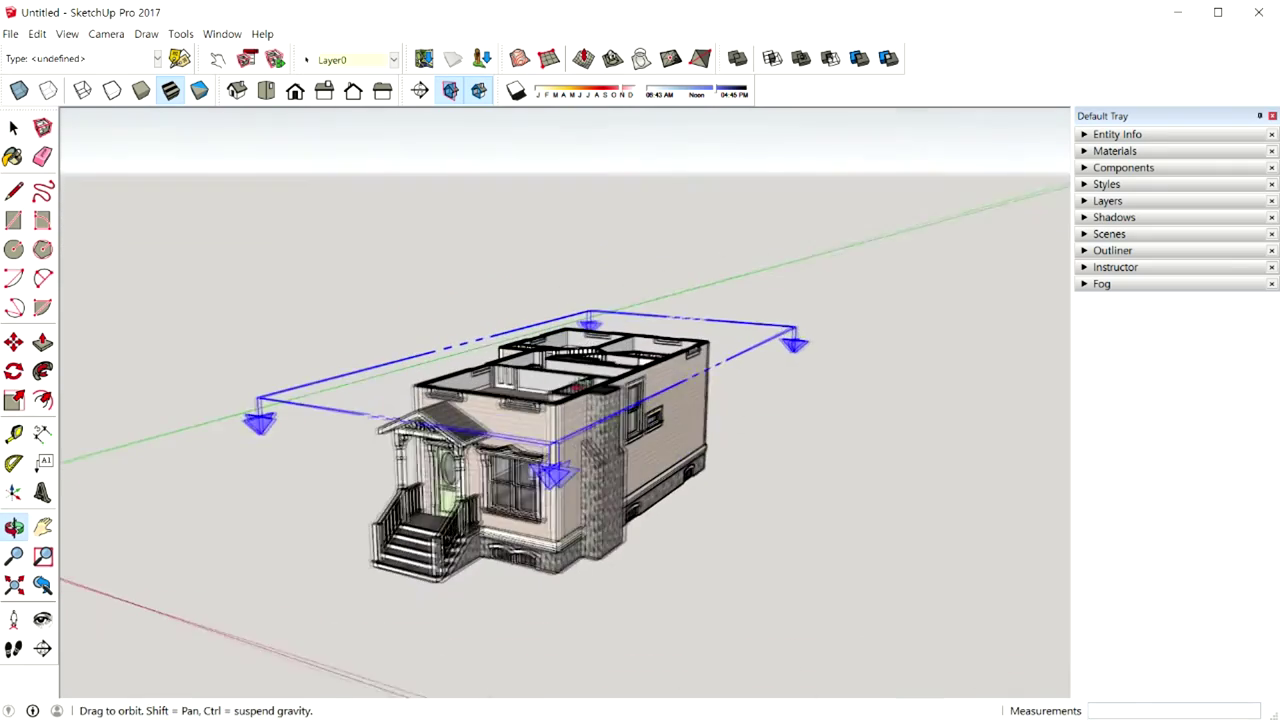
middle_click_drag(463, 430, 320, 467)
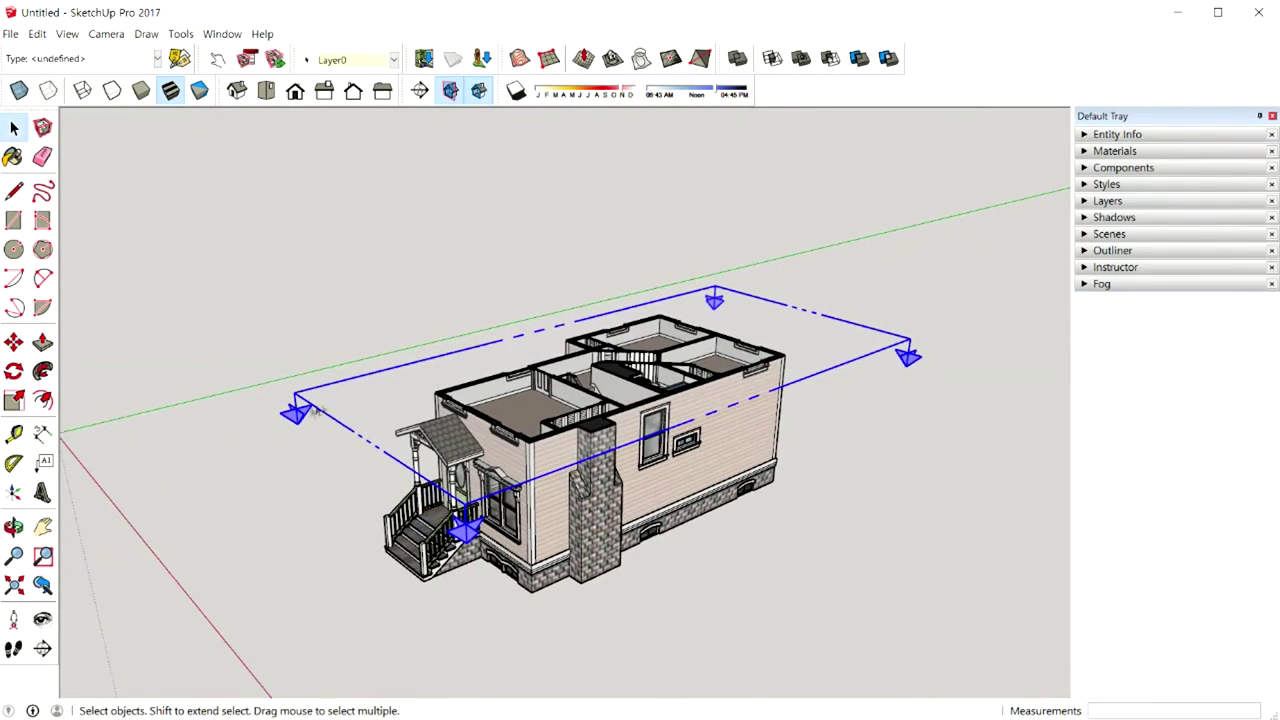
middle_click_drag(310, 415, 440, 395)
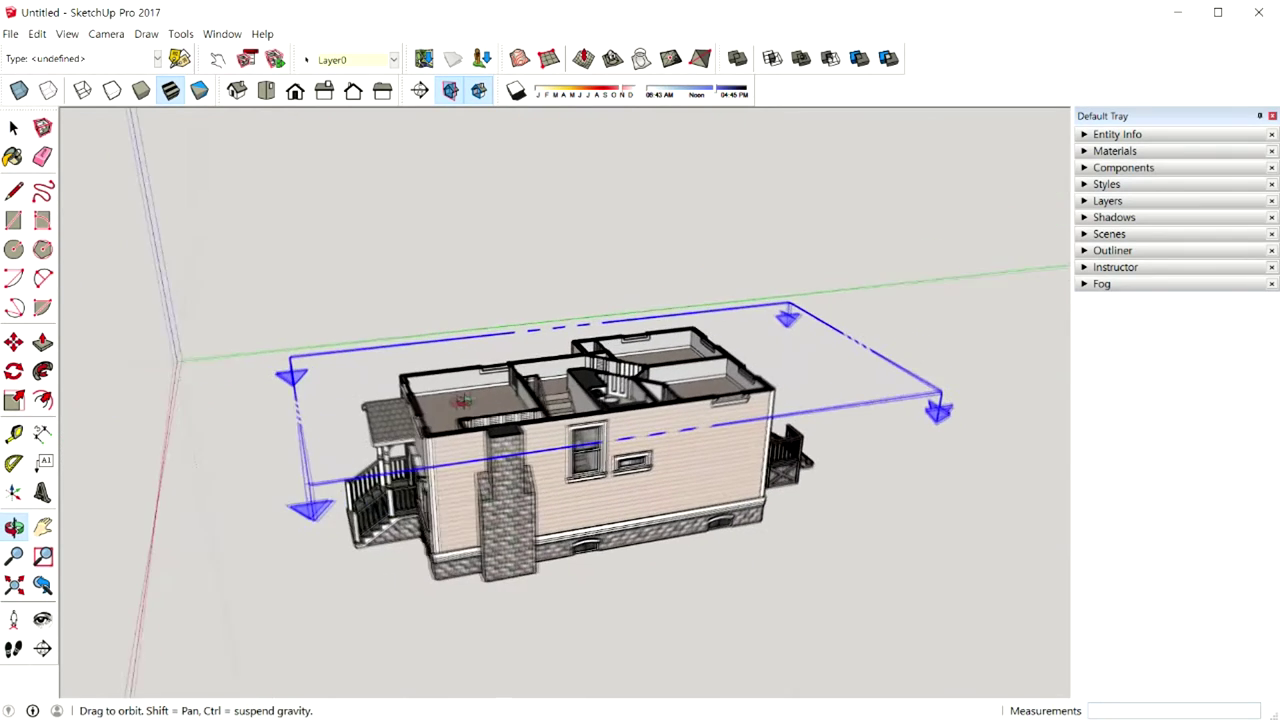
left_click(13, 371)
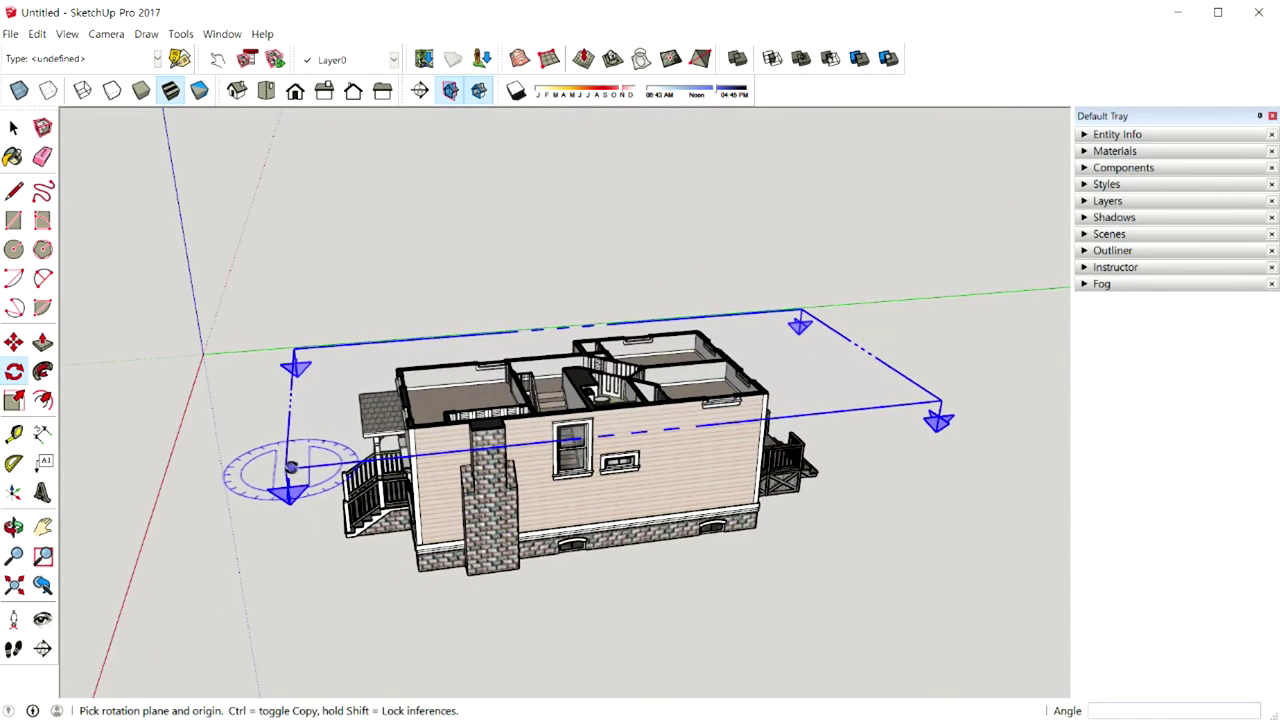
Attempt to rotate the section plane onto a vertical axis, then cancel and undo it
left_click(283, 465)
key("Right")
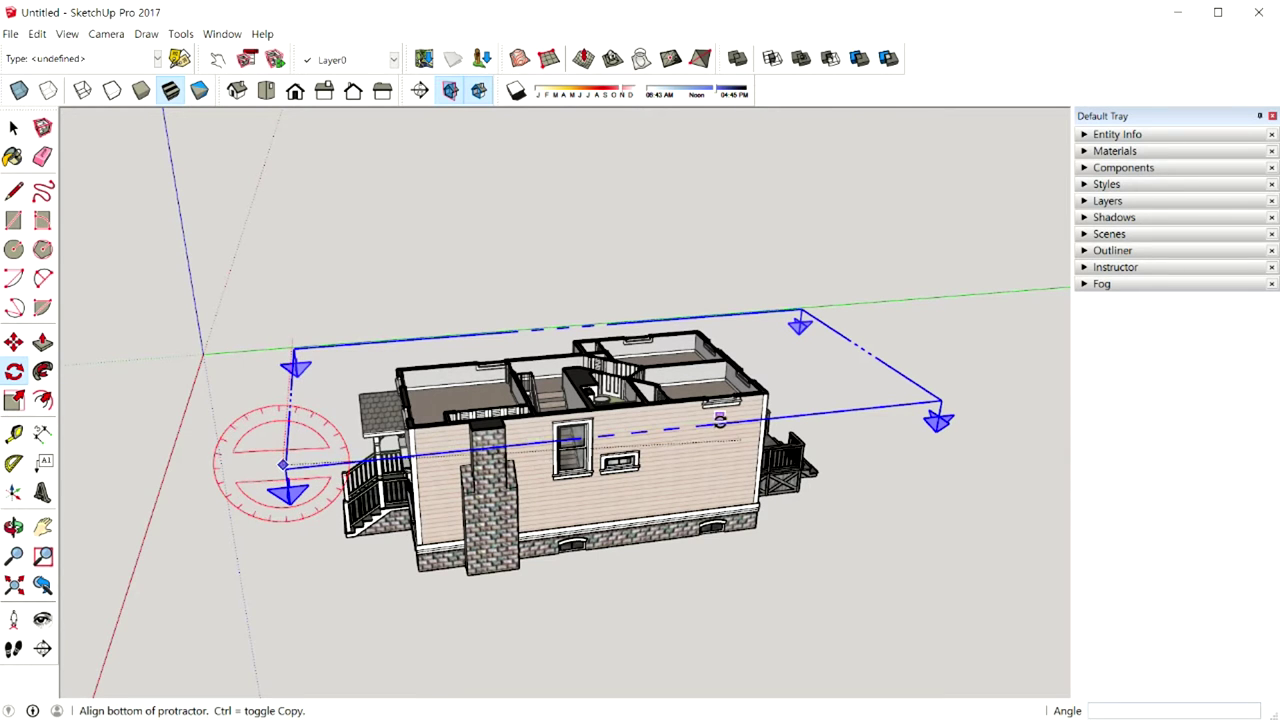
left_click(291, 343)
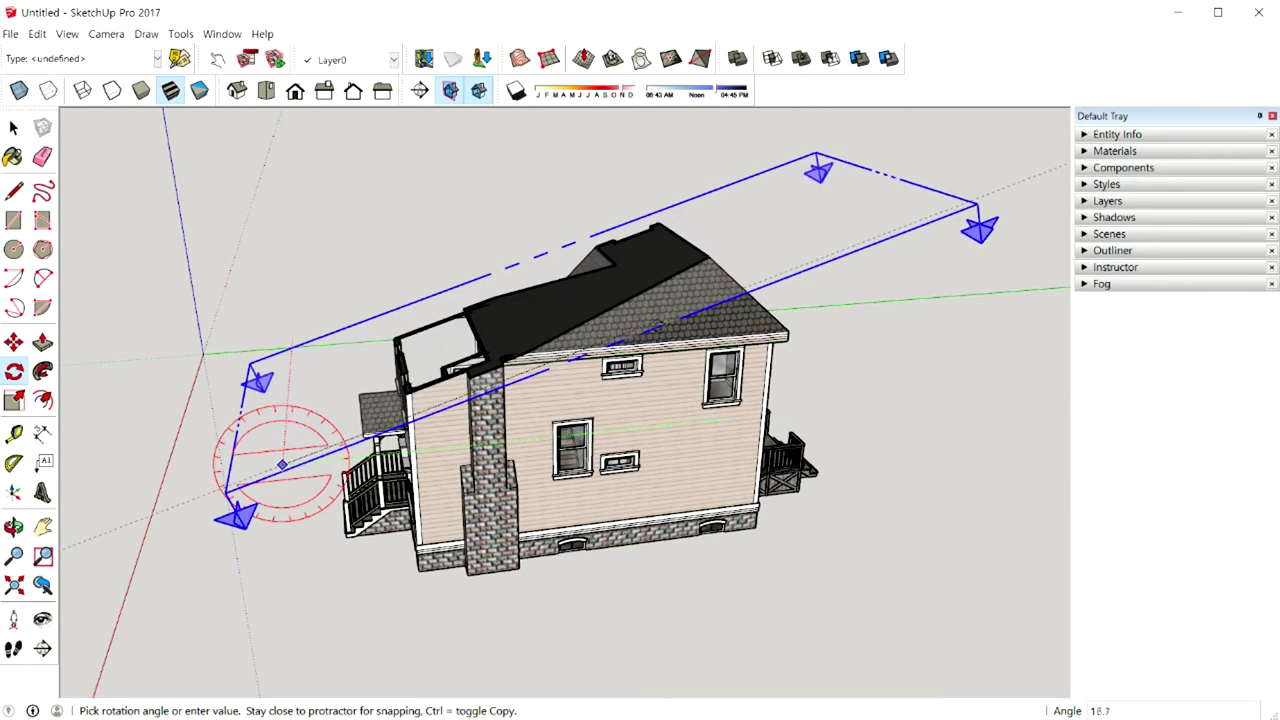
mouse_move(757, 452)
middle_mouse_down()
mouse_move(275, 578)
mouse_move(357, 571)
mouse_move(746, 366)
mouse_move(831, 391)
mouse_move(888, 390)
mouse_move(835, 391)
middle_mouse_up()
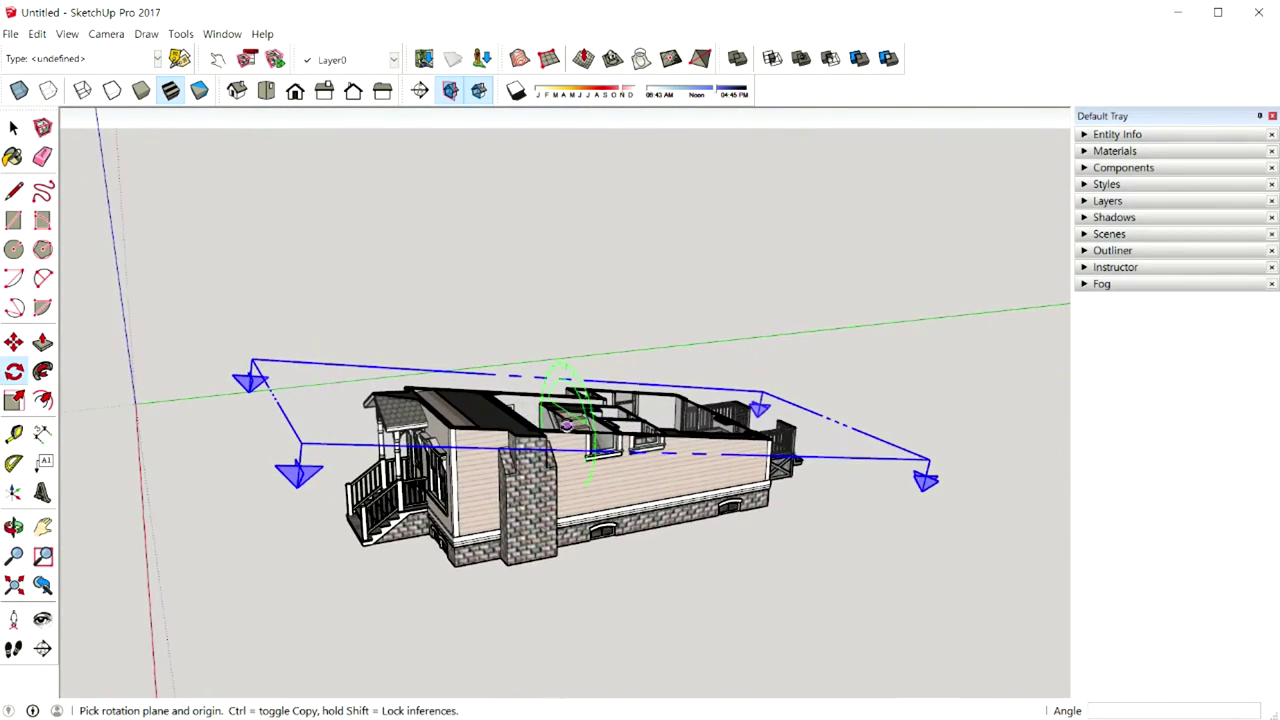
key("space")
key("ctrl+z")
Orbit the view around until the house faces the front
middle_click_drag(557, 427, 776, 430)
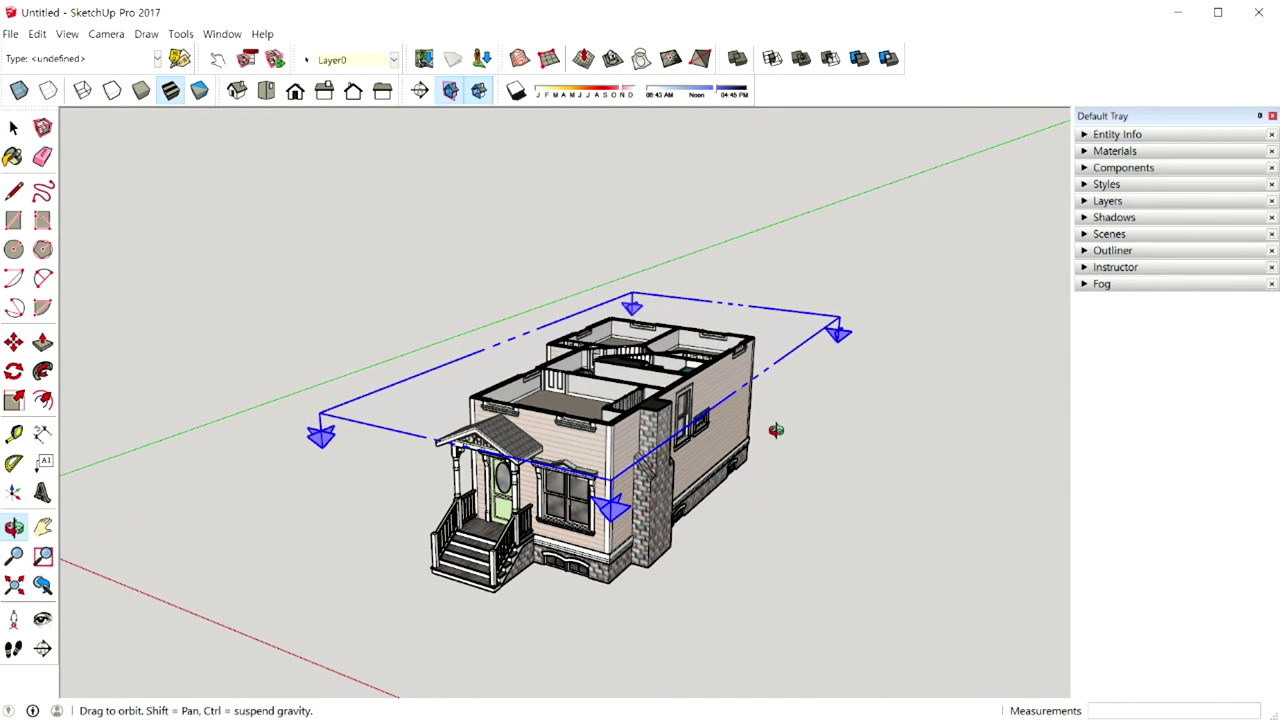
middle_click_drag(776, 430, 757, 437)
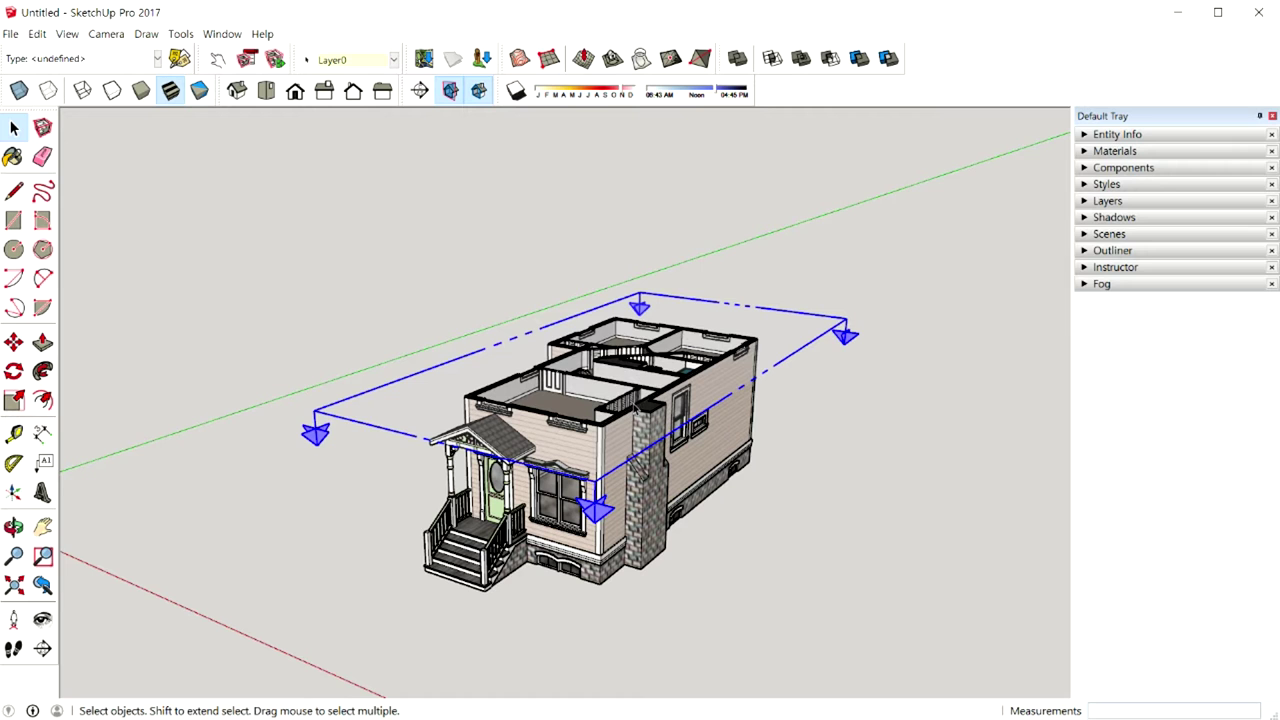
middle_click_drag(640, 450, 590, 455)
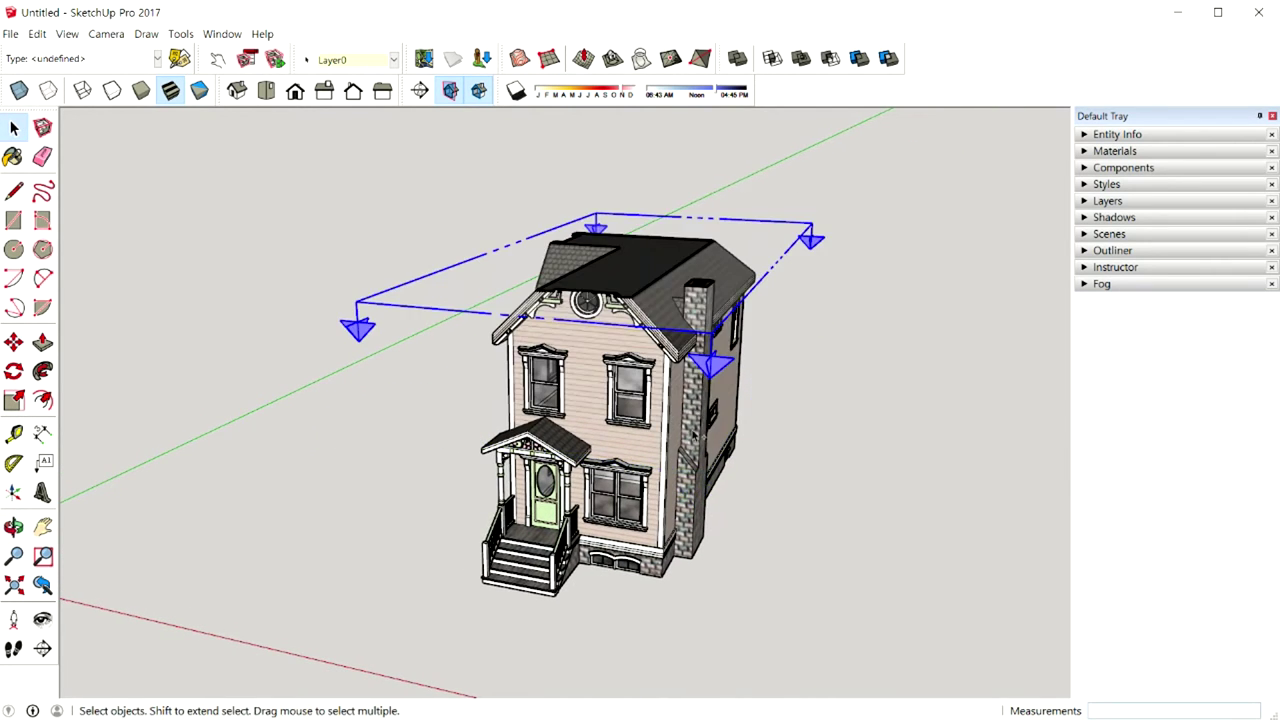
mouse_move(689, 418)
middle_mouse_down()
mouse_move(810, 392)
mouse_move(709, 398)
mouse_move(690, 390)
mouse_move(688, 370)
middle_mouse_up()
Copy the house and paste a second copy beside the original
left_click(662, 368)
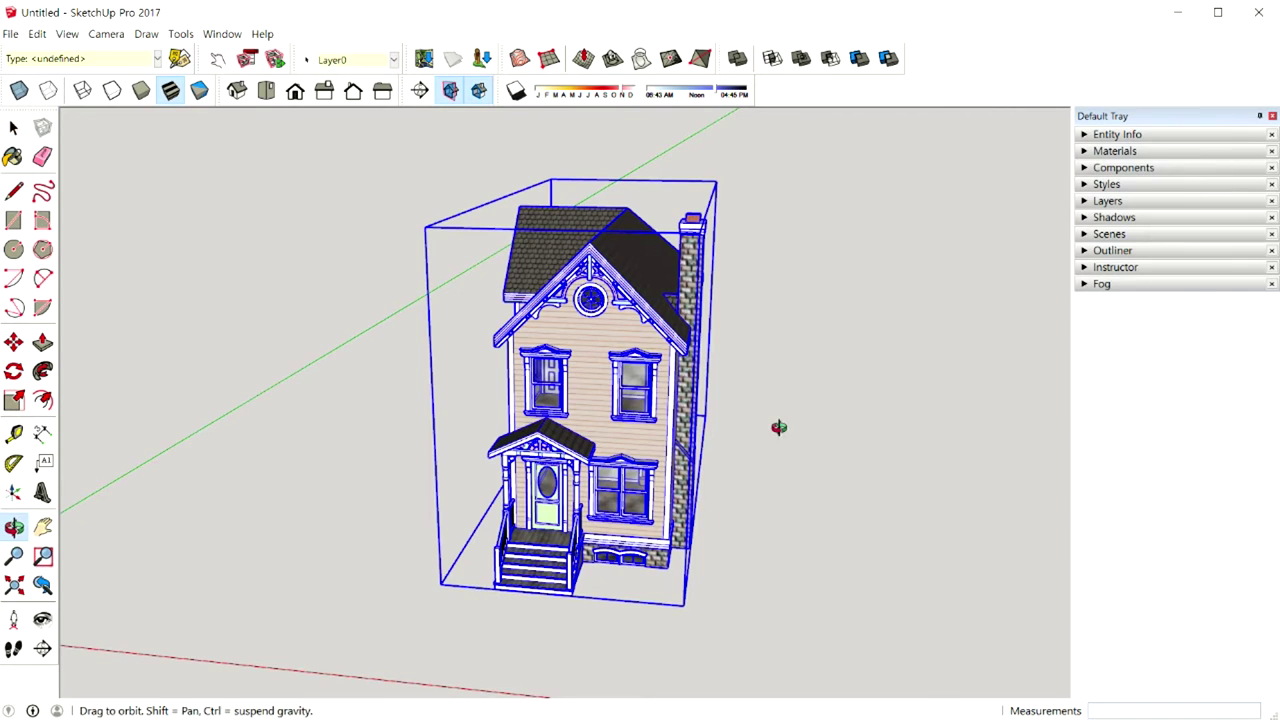
middle_click_drag(774, 429, 771, 429)
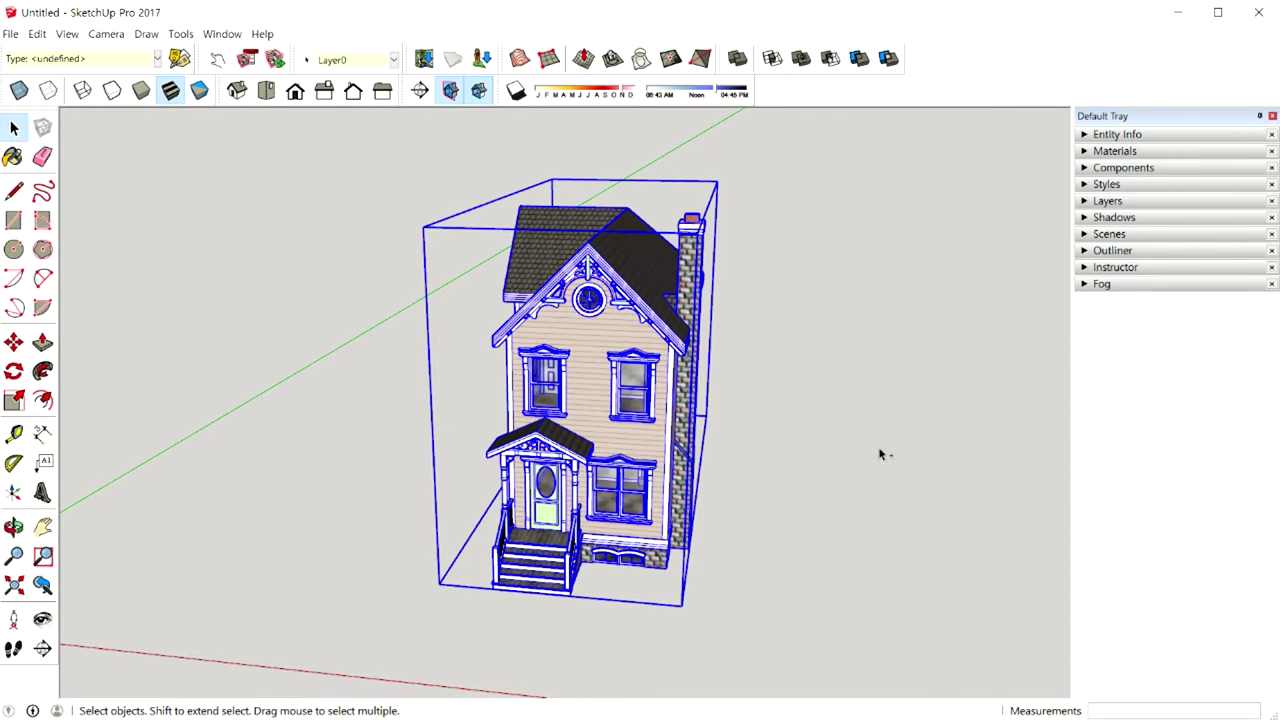
key("ctrl+c")
key("ctrl+v")
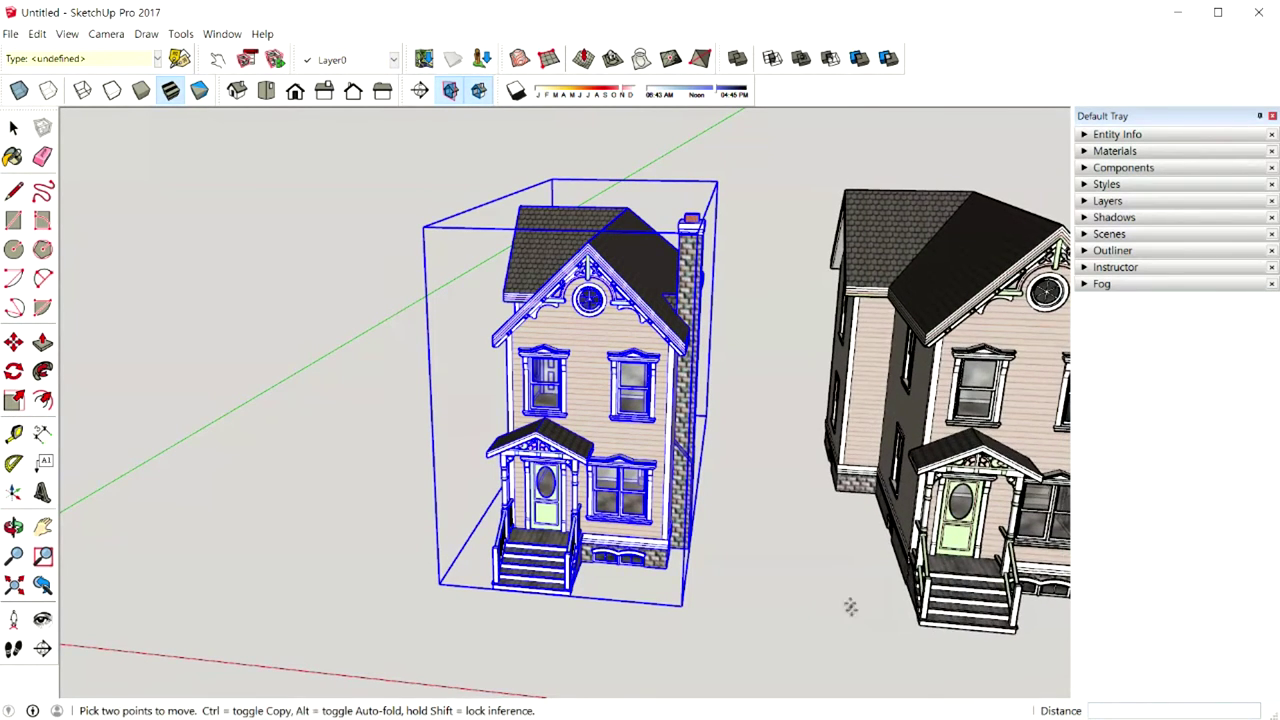
left_click(852, 614)
scroll(812, 437, "down", 3)
mouse_move(800, 351)
middle_mouse_down()
mouse_move(1020, 521)
mouse_move(771, 583)
middle_mouse_up()
key("space")
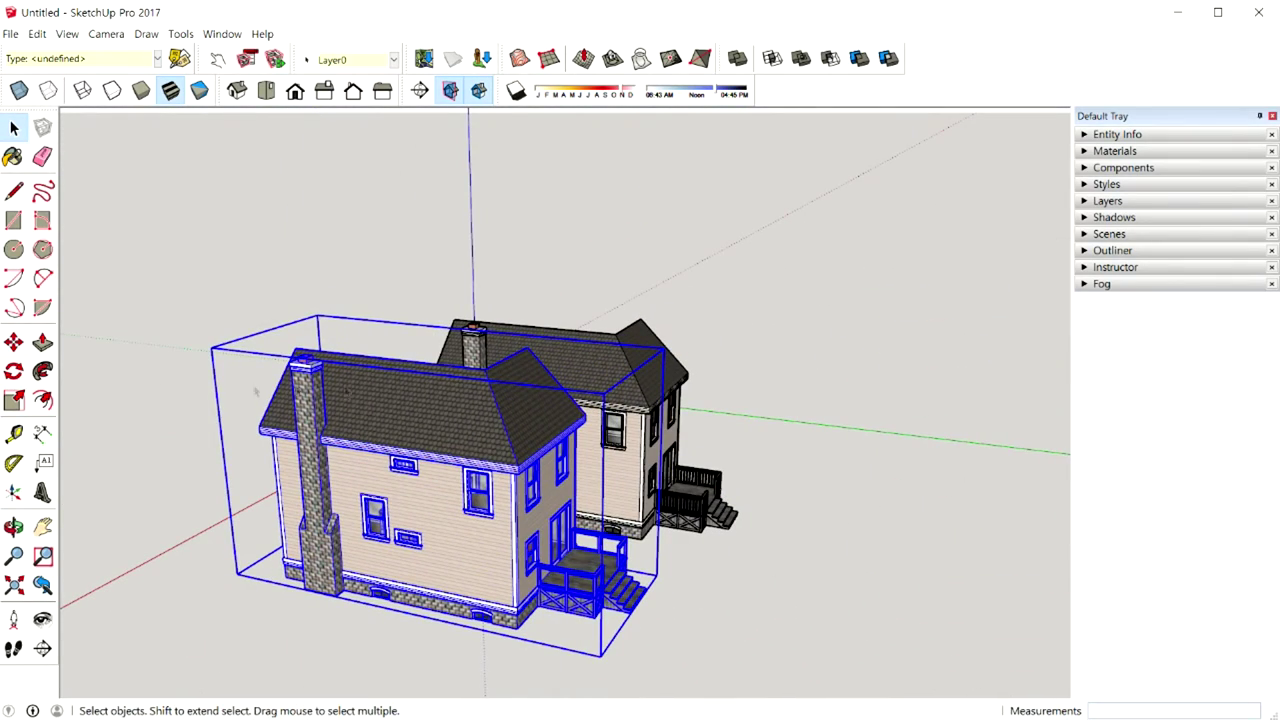
Draw a circle on the ground behind the houses and push/pull it into a tall cylinder
left_click(14, 249)
left_click(750, 563)
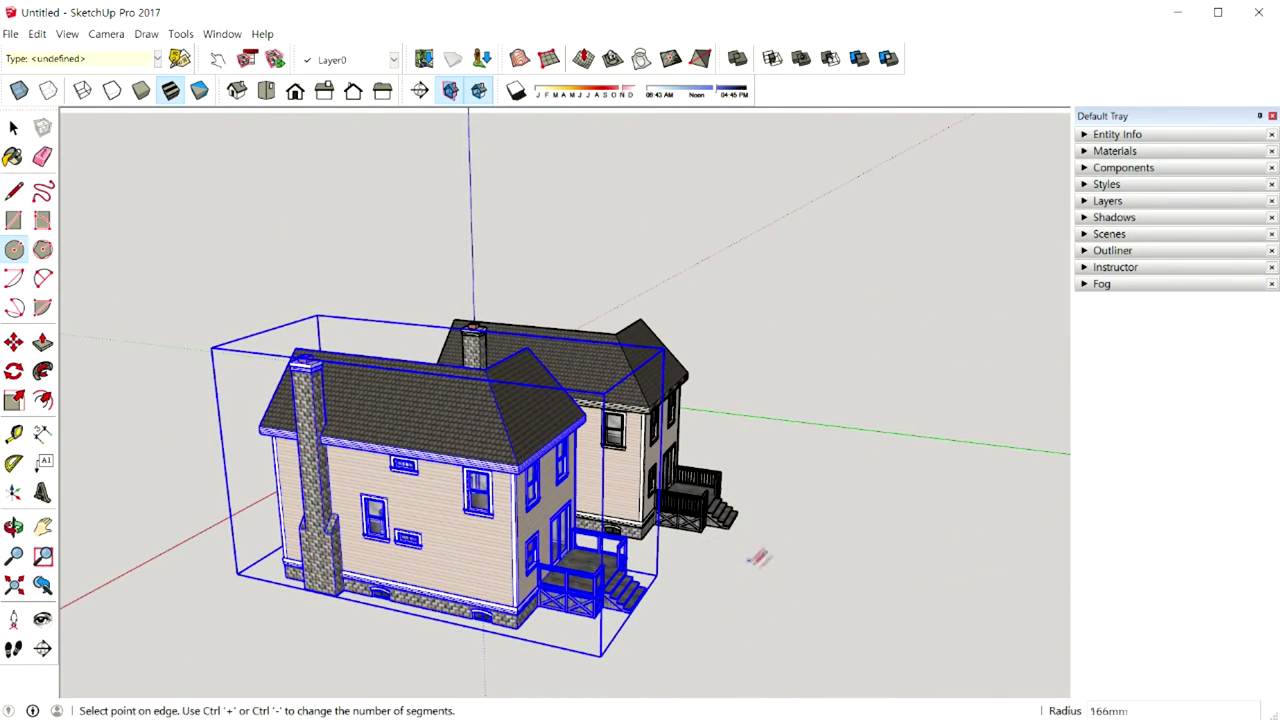
left_click(808, 578)
key("space")
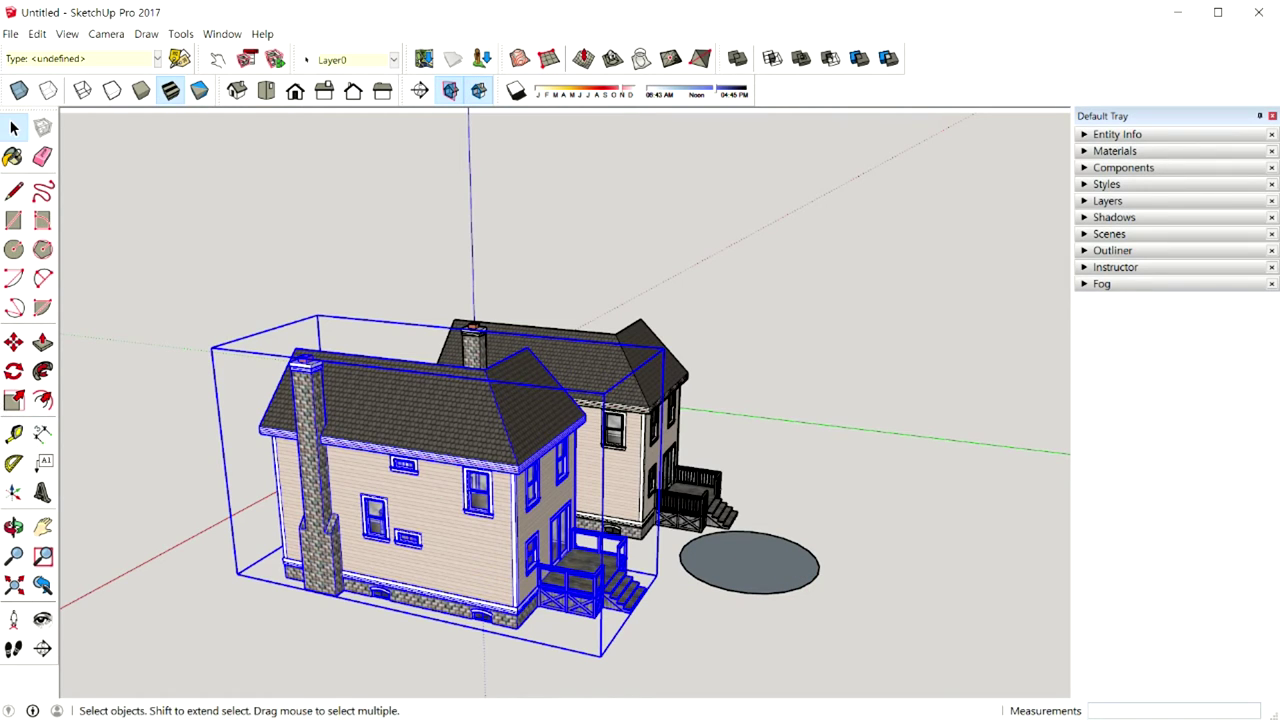
left_click(42, 342)
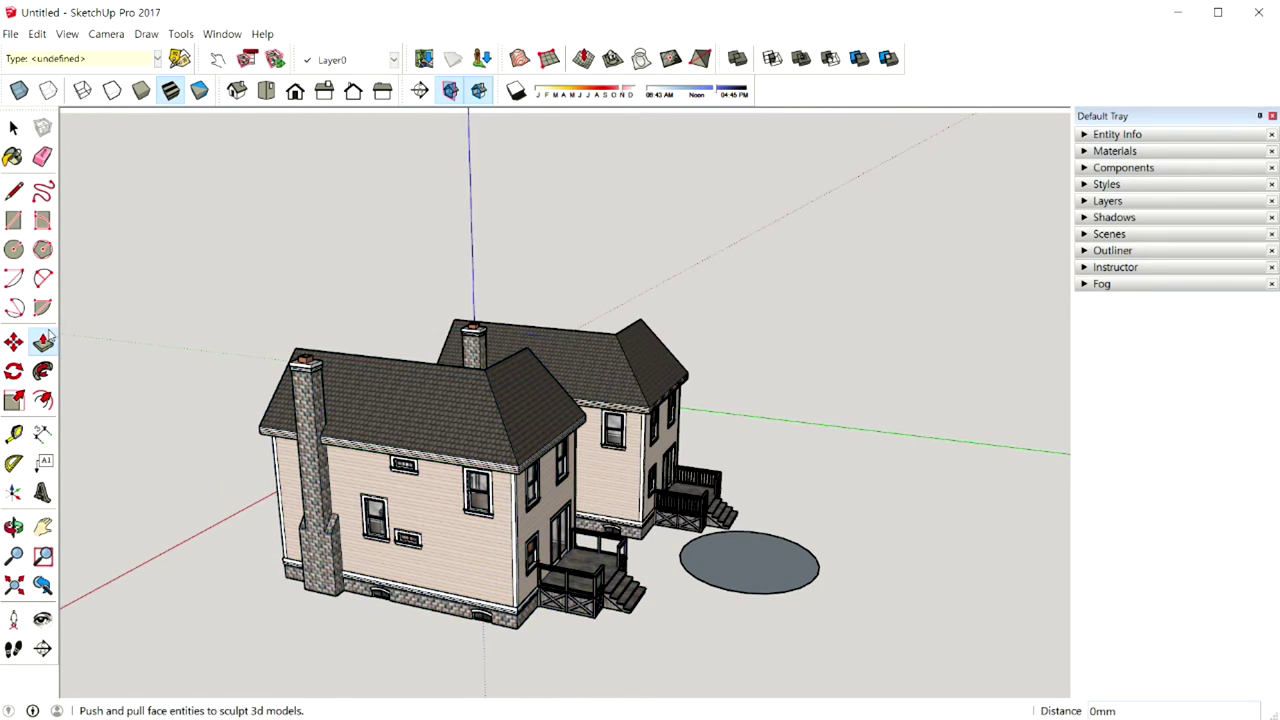
left_click(703, 543)
left_click(754, 380)
mouse_move(754, 380)
middle_mouse_down()
mouse_move(889, 450)
mouse_move(563, 418)
middle_mouse_up()
key("space")
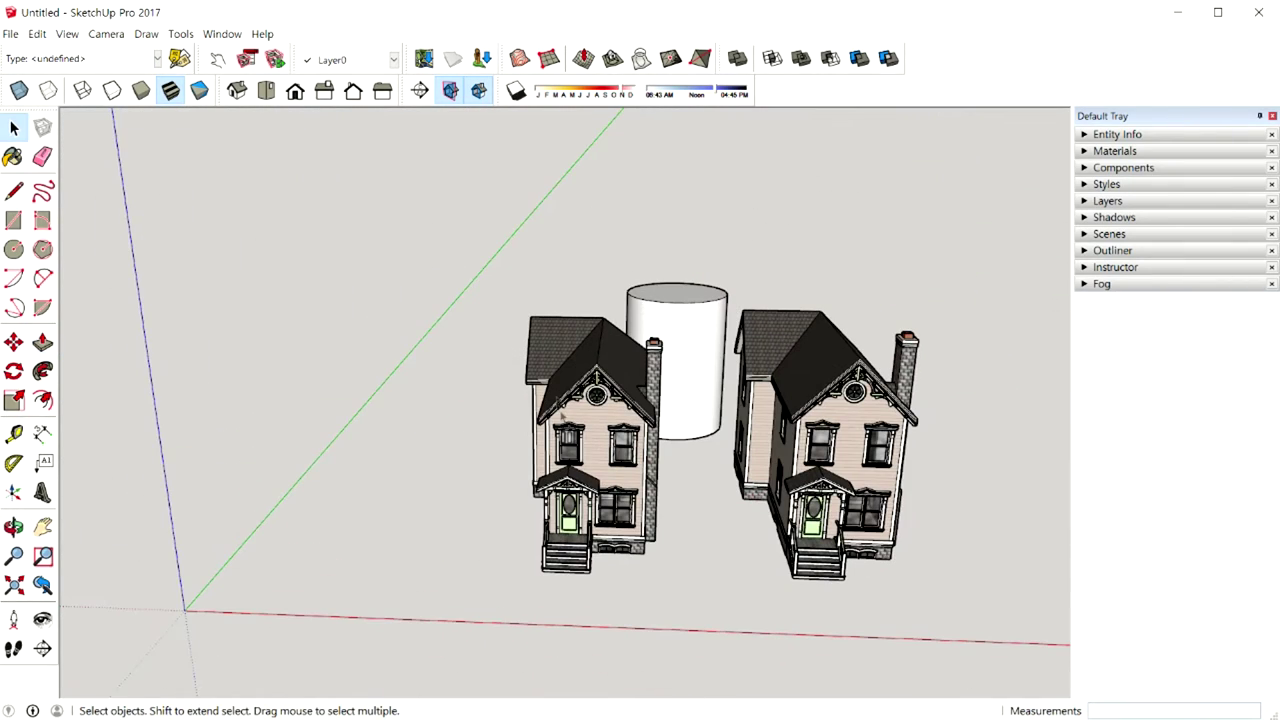
Turn the scene toward the camera and select each house in turn, ending on the left one
middle_click_drag(638, 449, 697, 453)
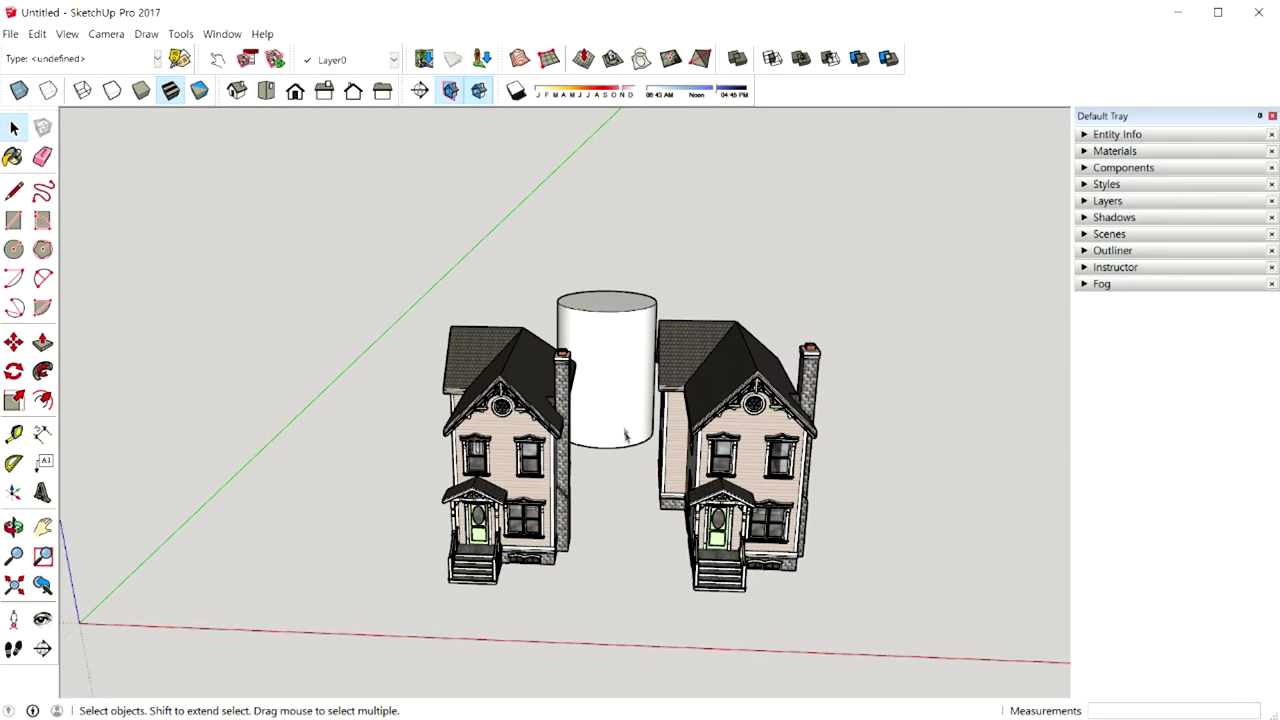
middle_click_drag(625, 430, 656, 427)
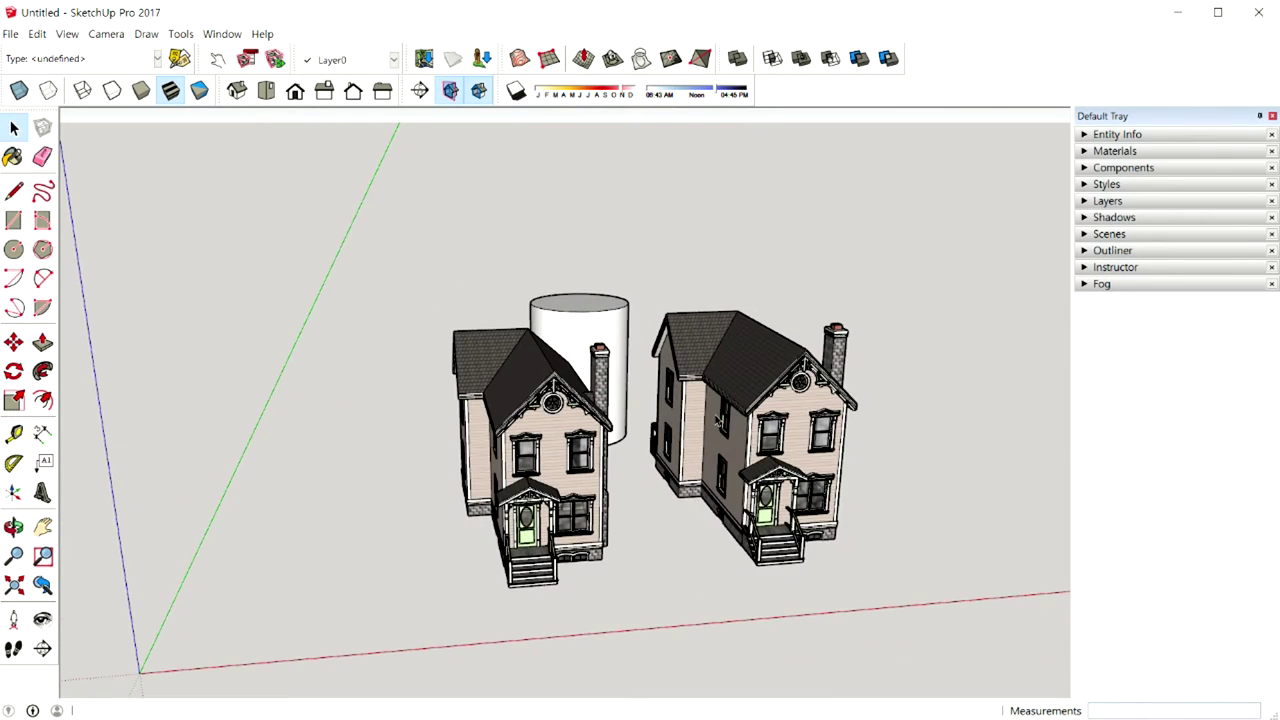
left_click(581, 427)
double_click(579, 430)
key("Escape")
middle_click_drag(503, 413, 580, 464)
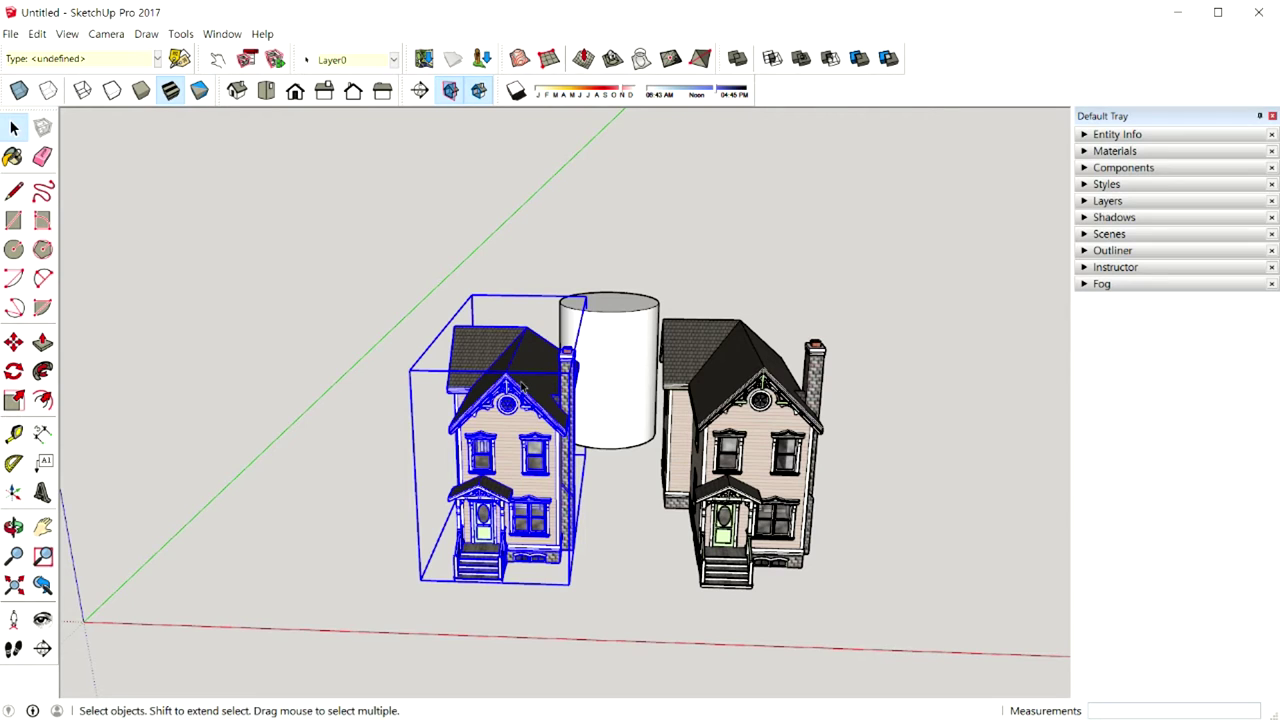
left_click(740, 431)
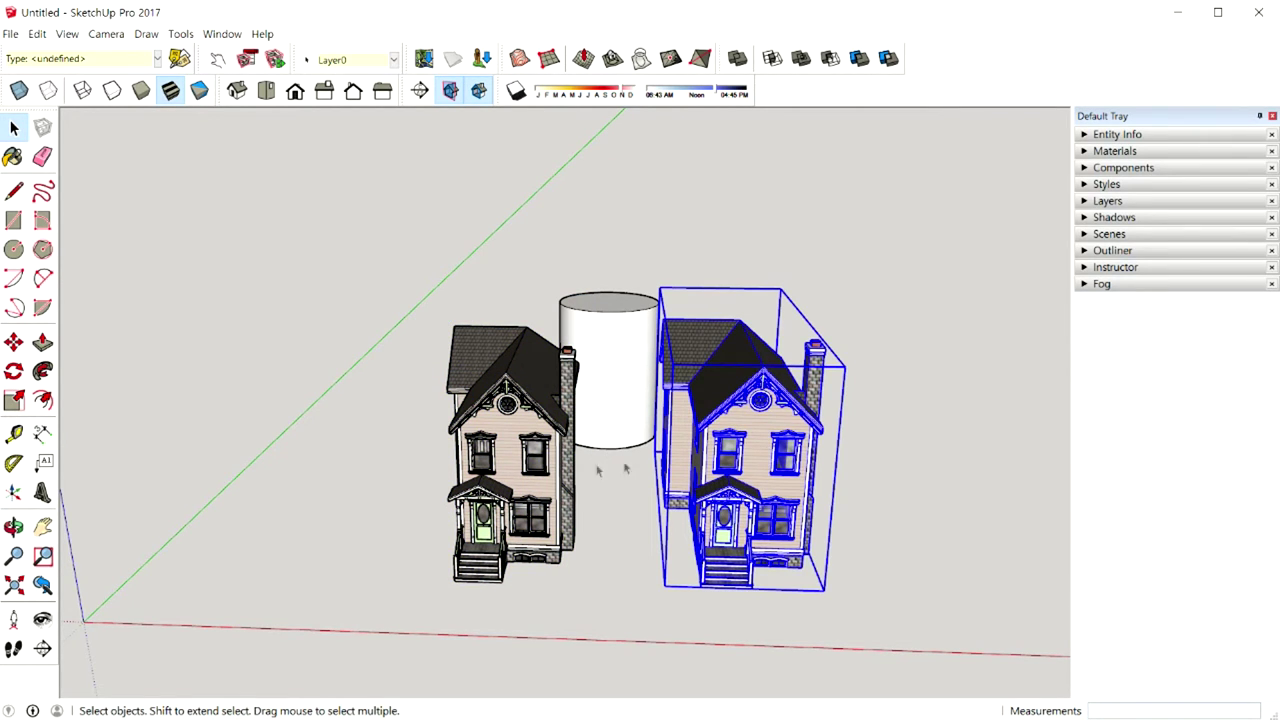
left_click(507, 388)
middle_click_drag(525, 405, 268, 552)
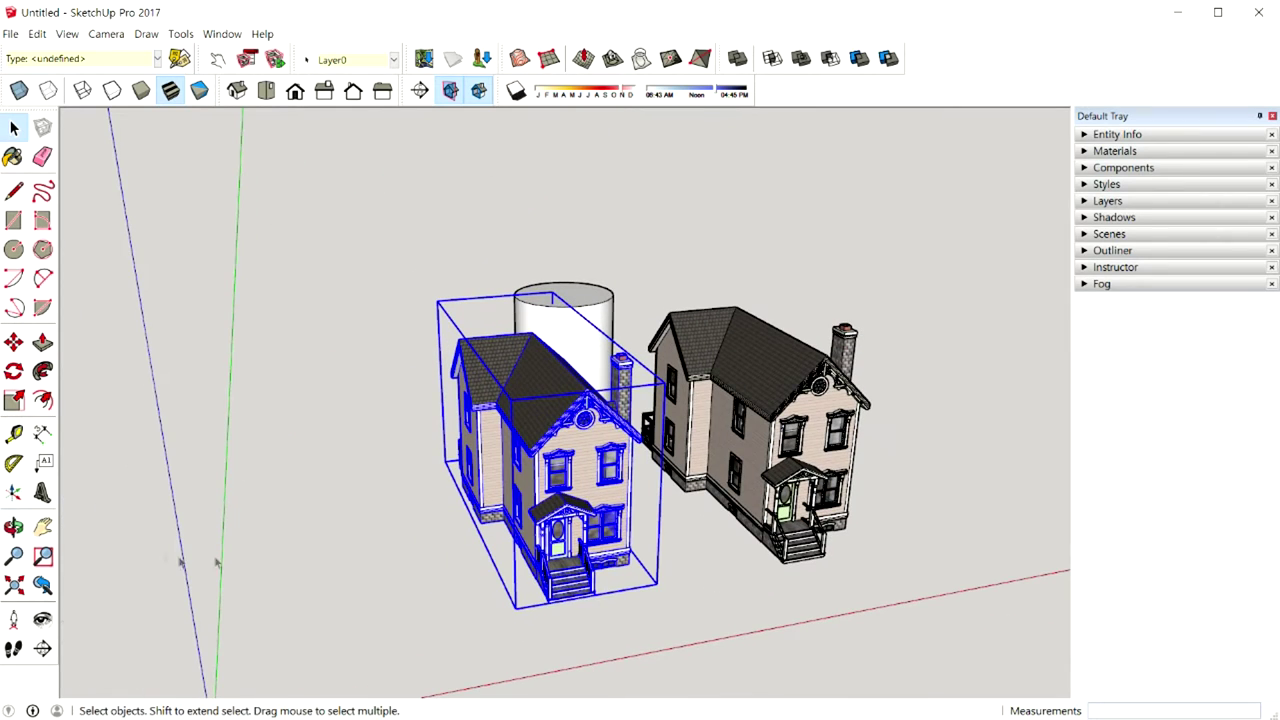
Place a horizontal section plane at the cylinder's top and orbit to look it over
left_click(420, 91)
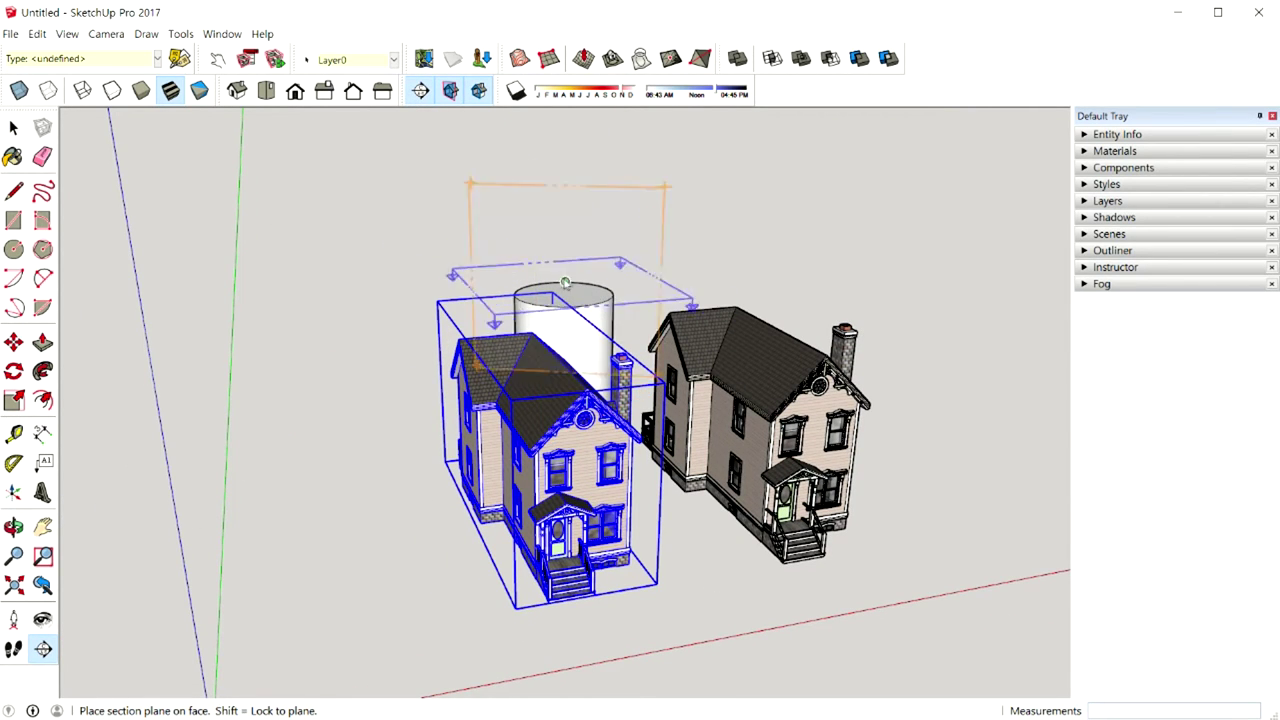
left_click(550, 300)
key("space")
middle_click_drag(745, 345, 591, 330)
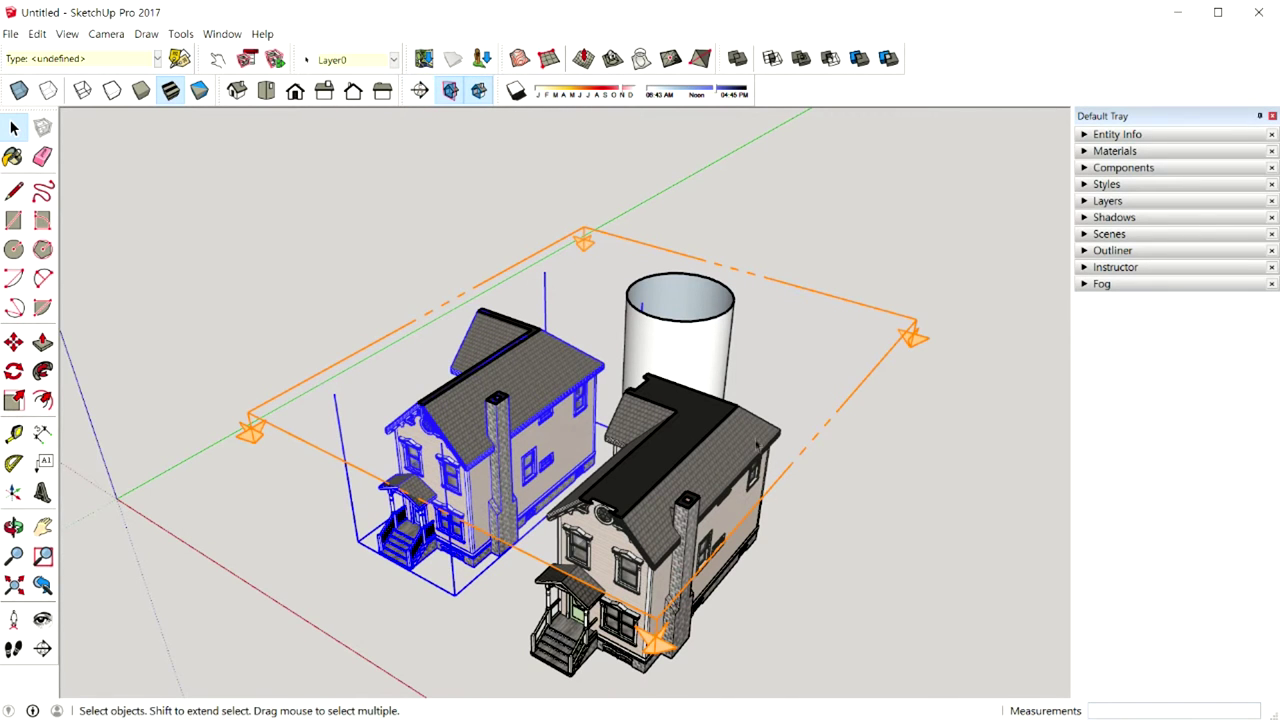
middle_click_drag(872, 299, 822, 316)
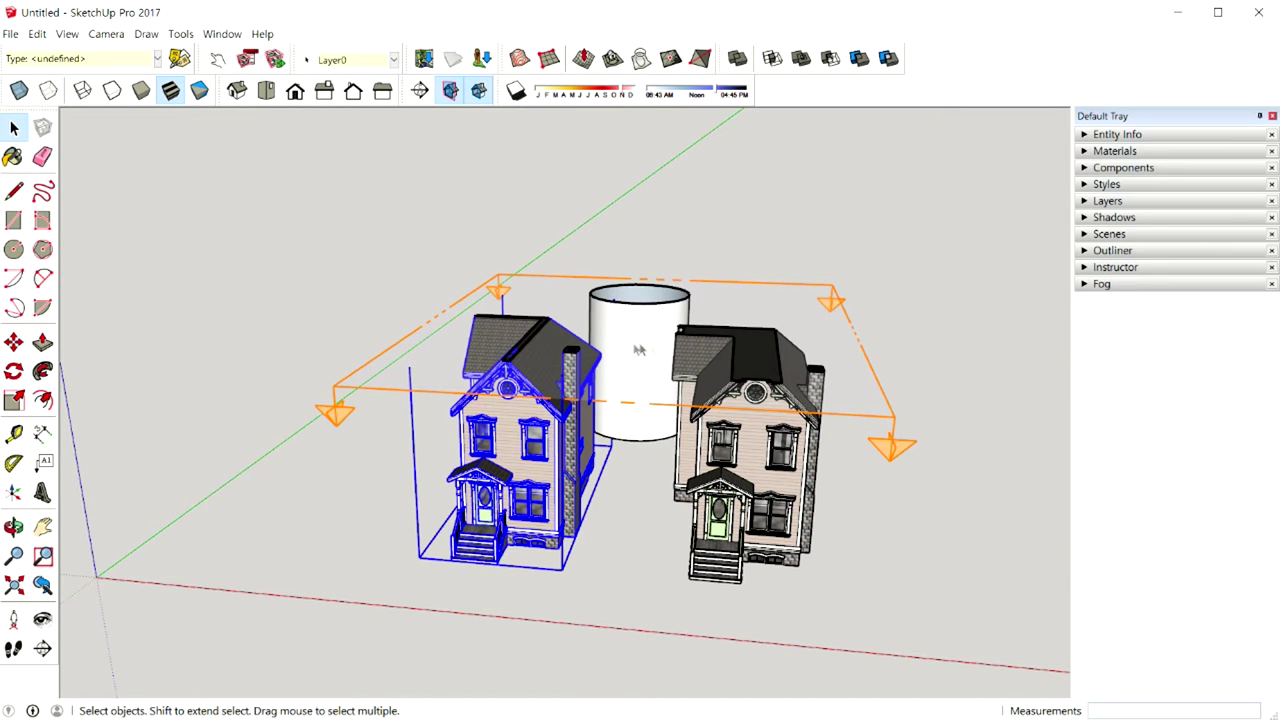
middle_click_drag(639, 349, 650, 347)
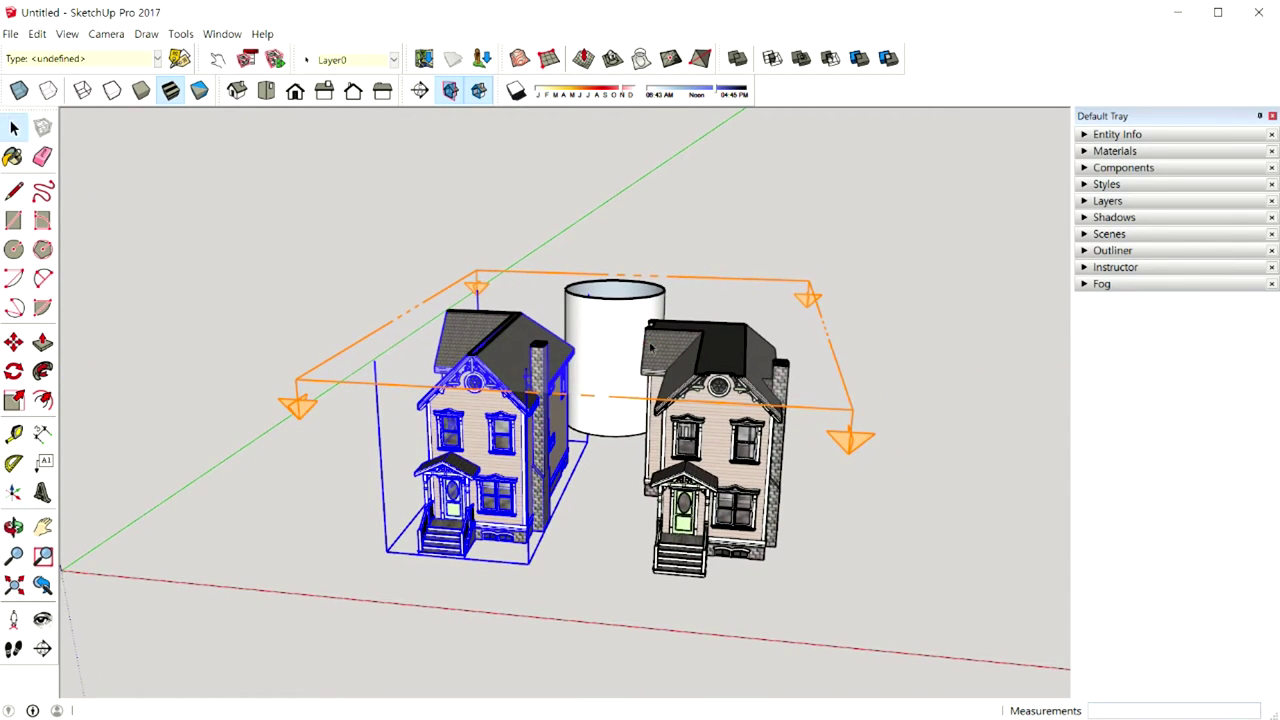
middle_click_drag(740, 433, 812, 457)
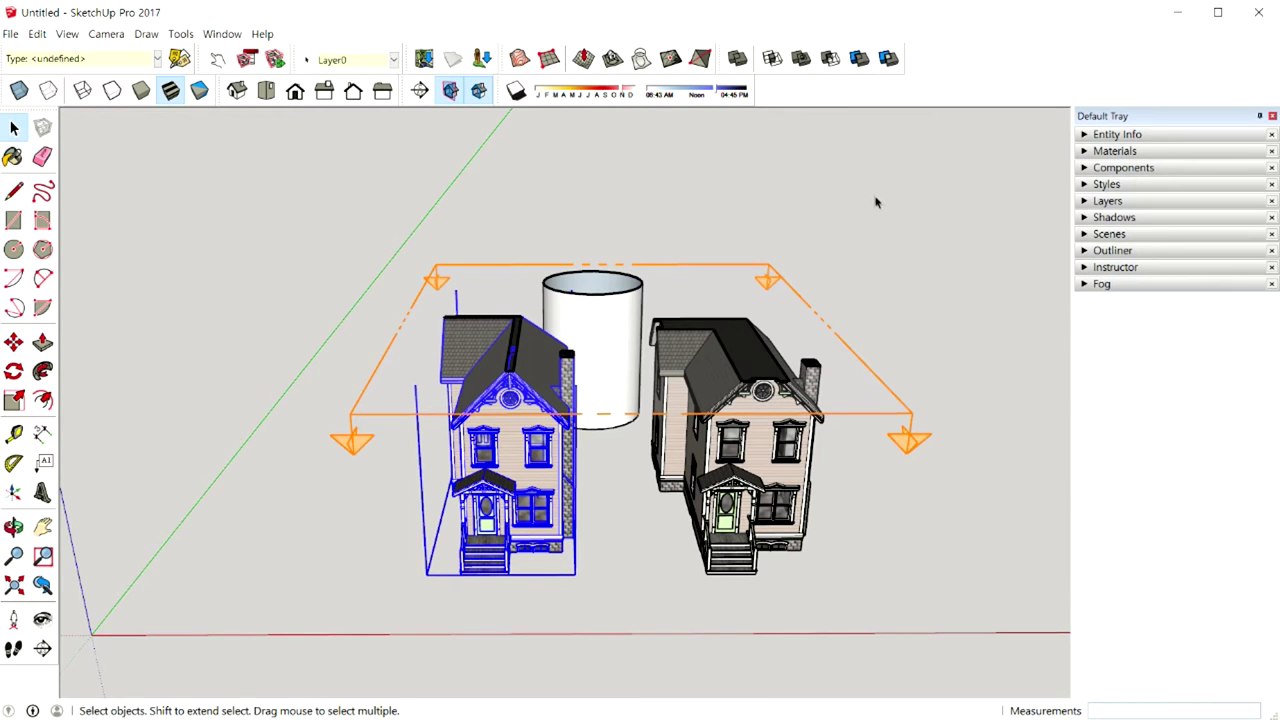
Zoom out and re-frame the plane spanning both houses and the cylinder
scroll(872, 200, "down", 3)
scroll(866, 220, "down", 2)
middle_click_drag(957, 200, 700, 466)
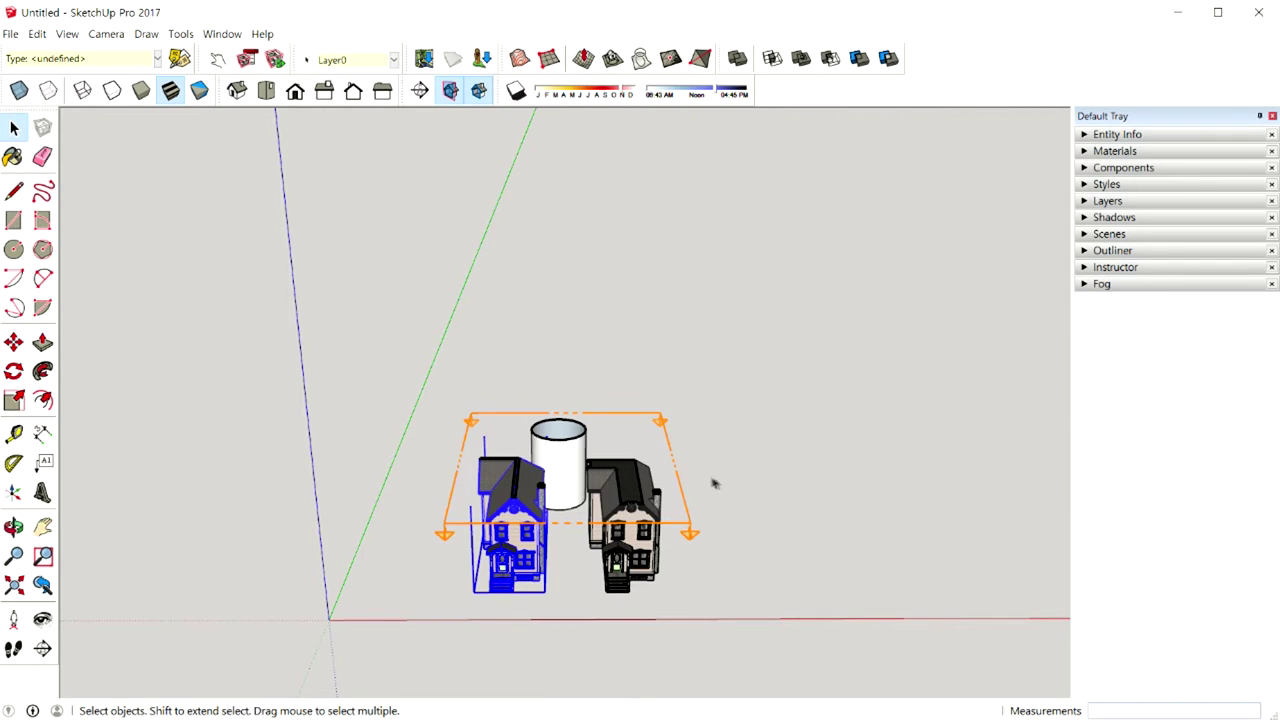
scroll(720, 486, "down", 3)
scroll(694, 491, "up", 5)
mouse_move(698, 473)
middle_mouse_down()
mouse_move(710, 449)
mouse_move(891, 354)
middle_mouse_up()
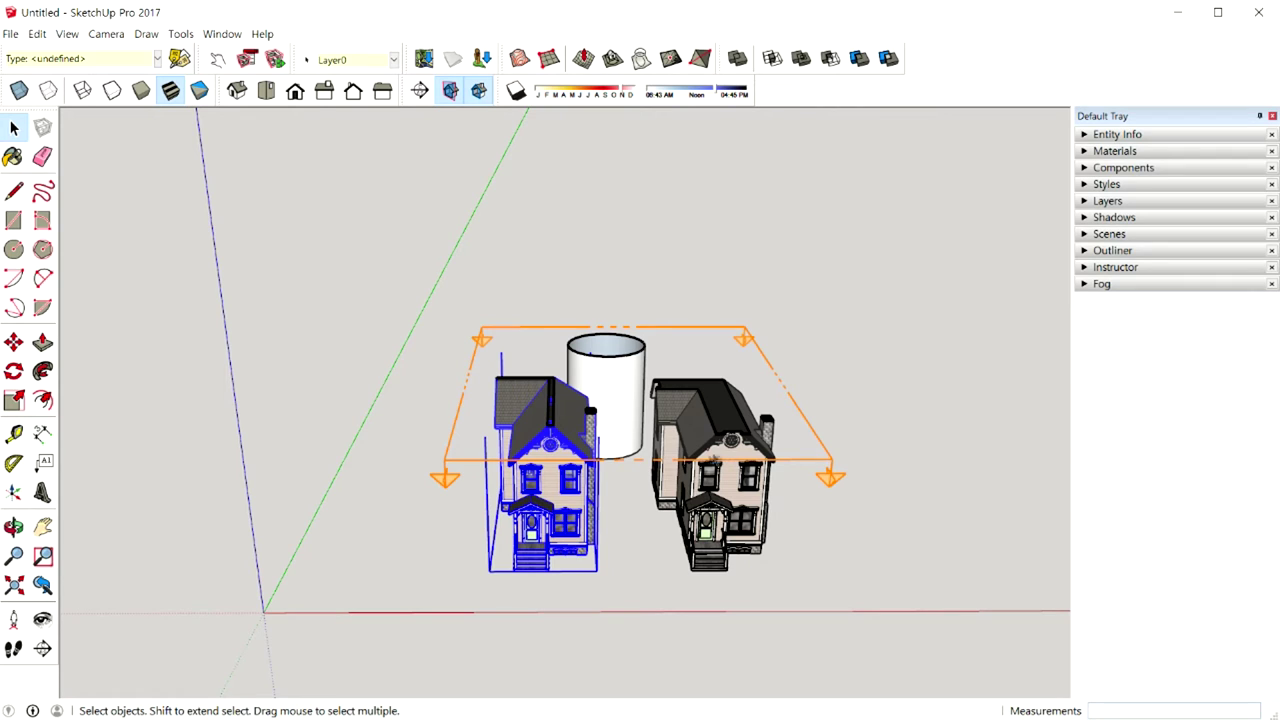
left_click(650, 468)
Delete the shared section plane and reframe the view on the left house
left_click(650, 463)
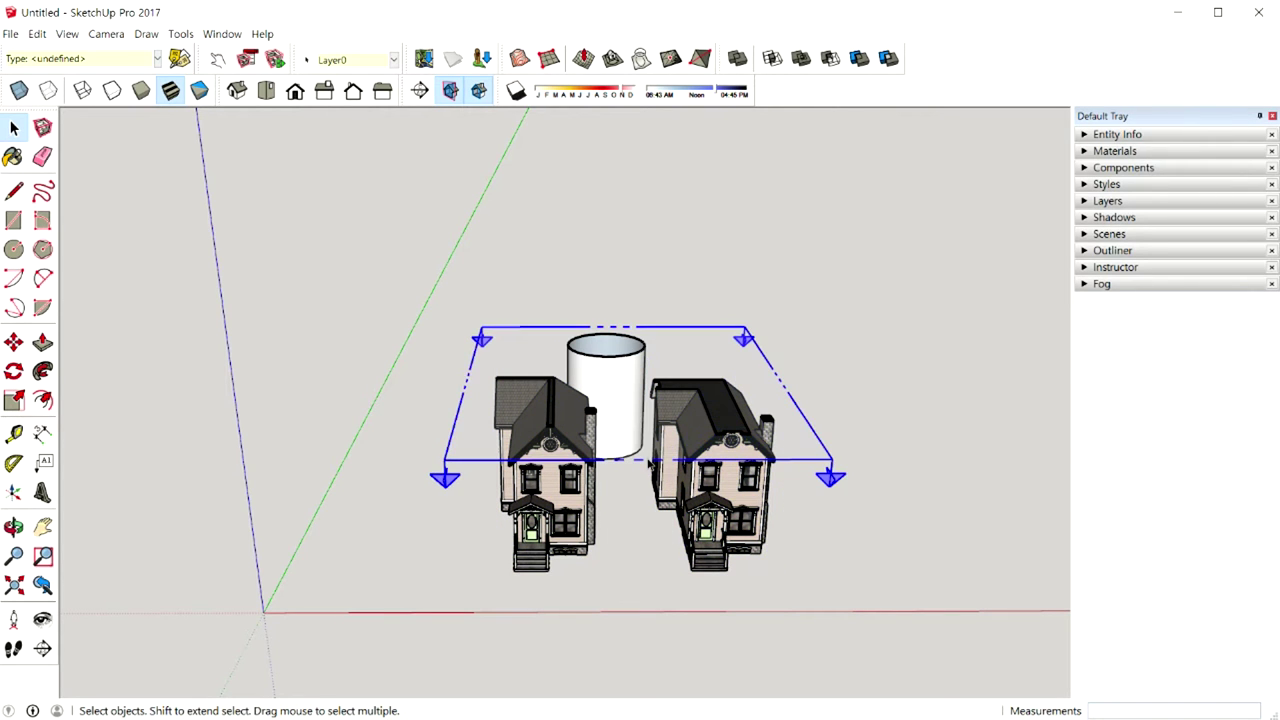
key("Delete")
scroll(649, 474, "down", 2)
scroll(649, 474, "up", 3)
mouse_move(700, 465)
middle_mouse_down()
mouse_move(797, 462)
mouse_move(680, 452)
middle_mouse_up()
left_click(648, 442)
double_click(648, 442)
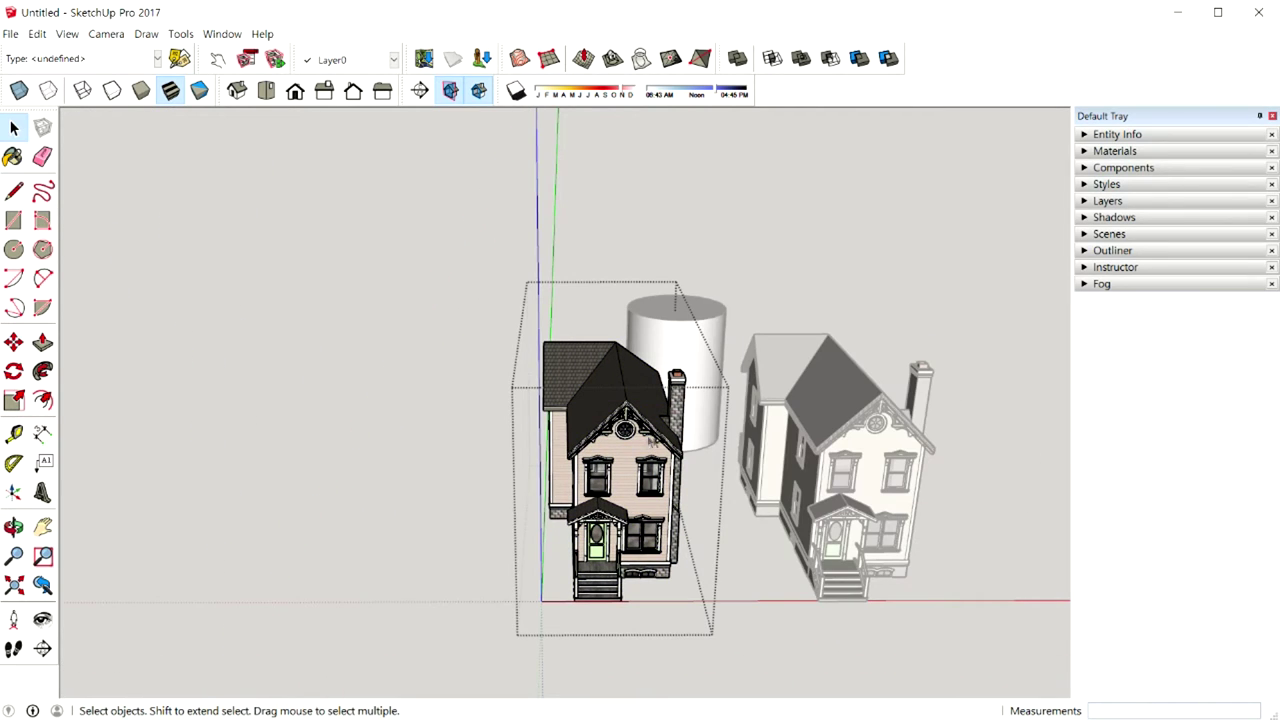
middle_click_drag(760, 372, 760, 478)
left_click(728, 577)
middle_click_drag(728, 577, 740, 525)
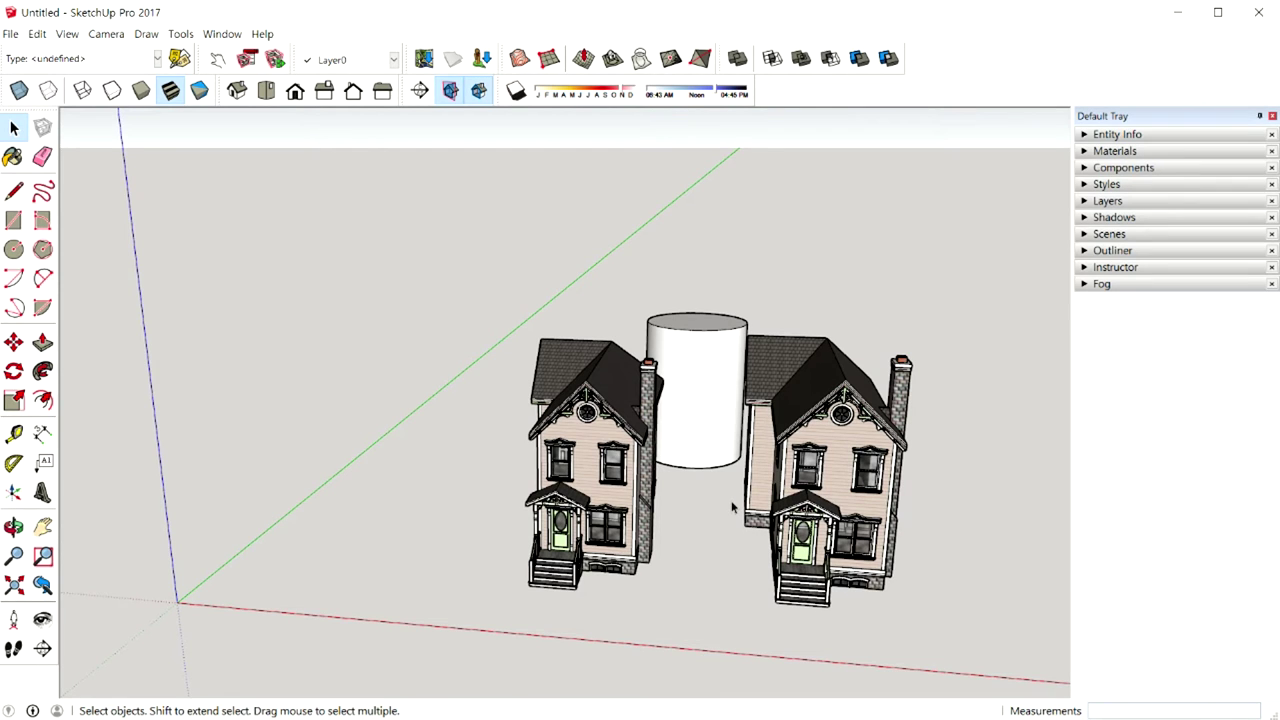
middle_click_drag(726, 494, 731, 492)
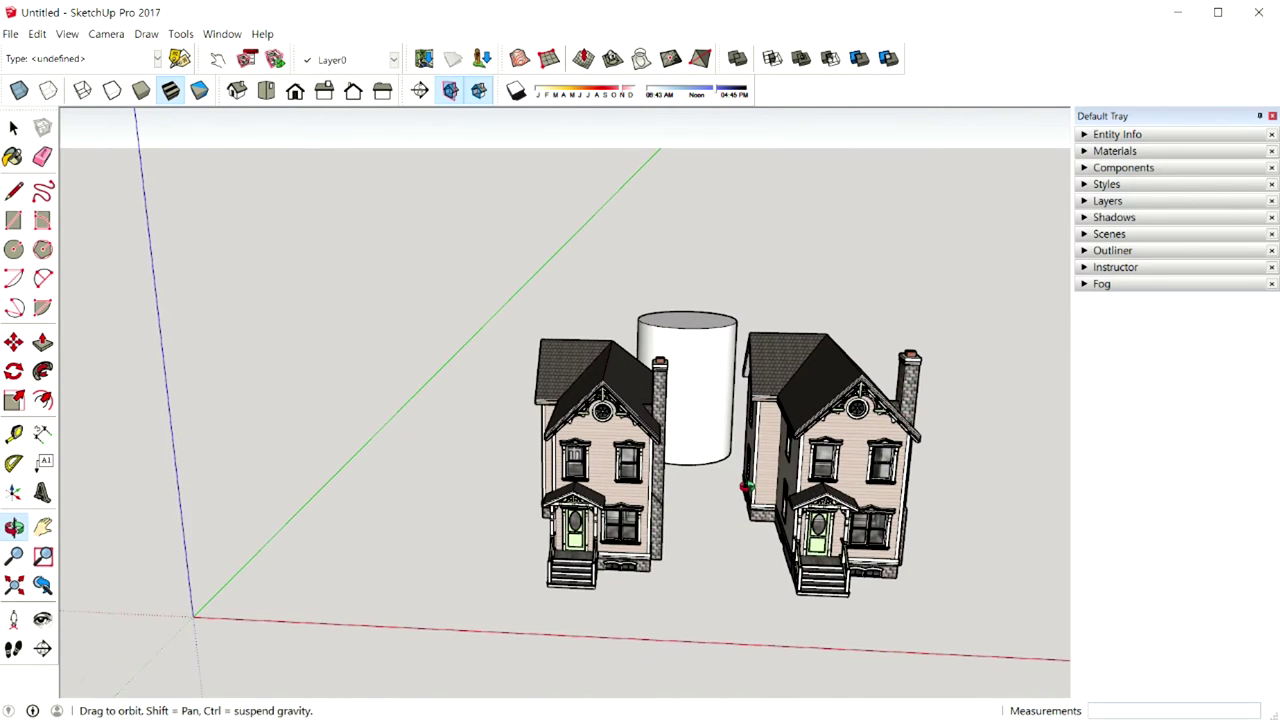
Inside the left house's group, add a horizontal section plane and raise it to mid-height
left_click(603, 413)
double_click(603, 413)
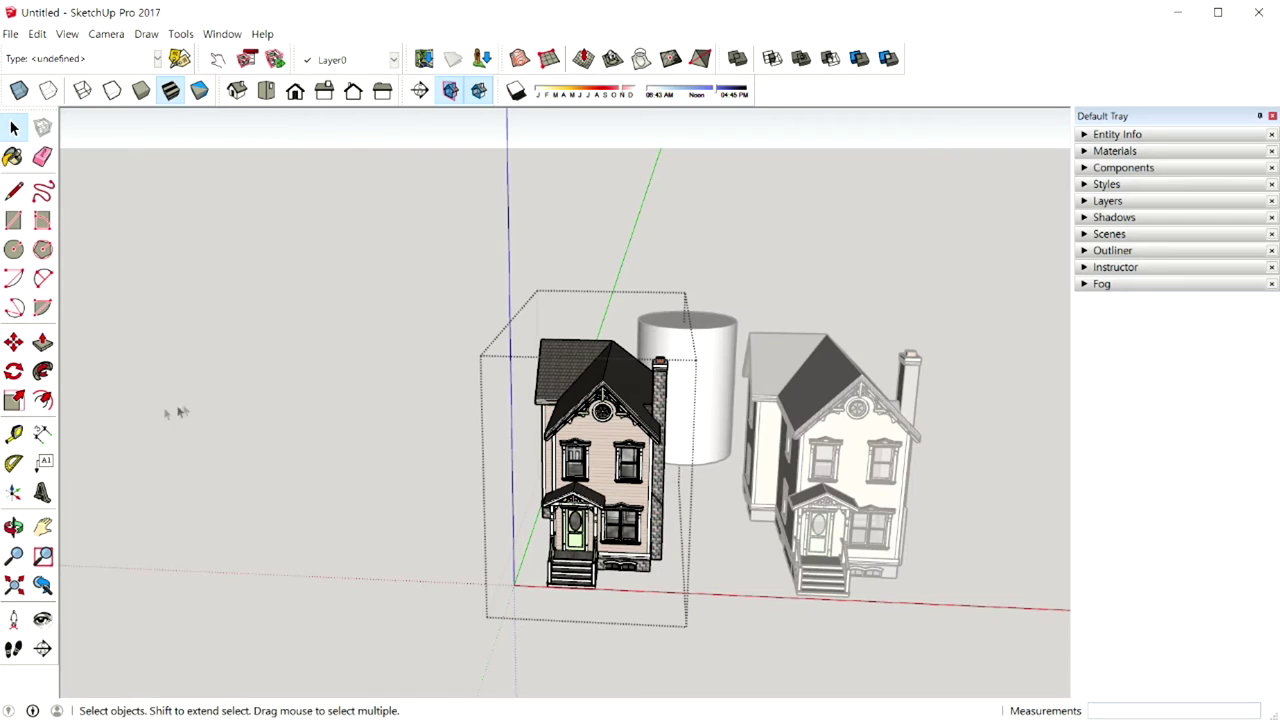
left_click(420, 90)
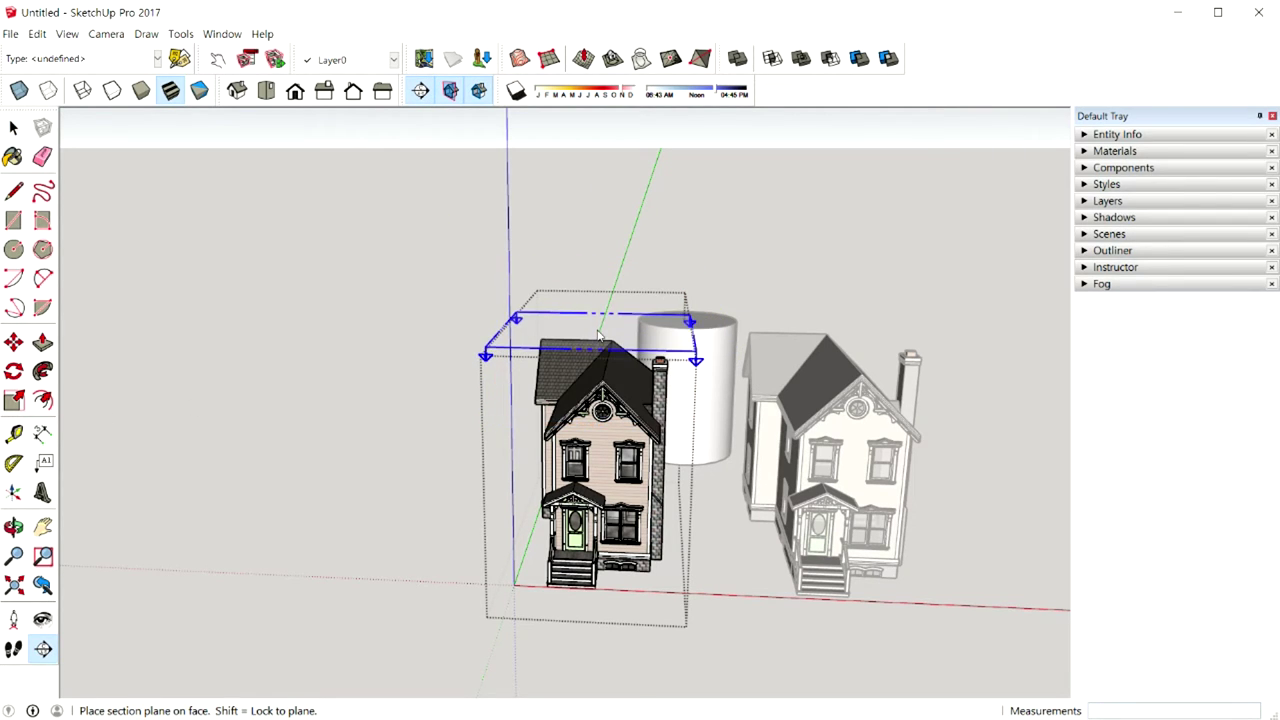
left_click(560, 575)
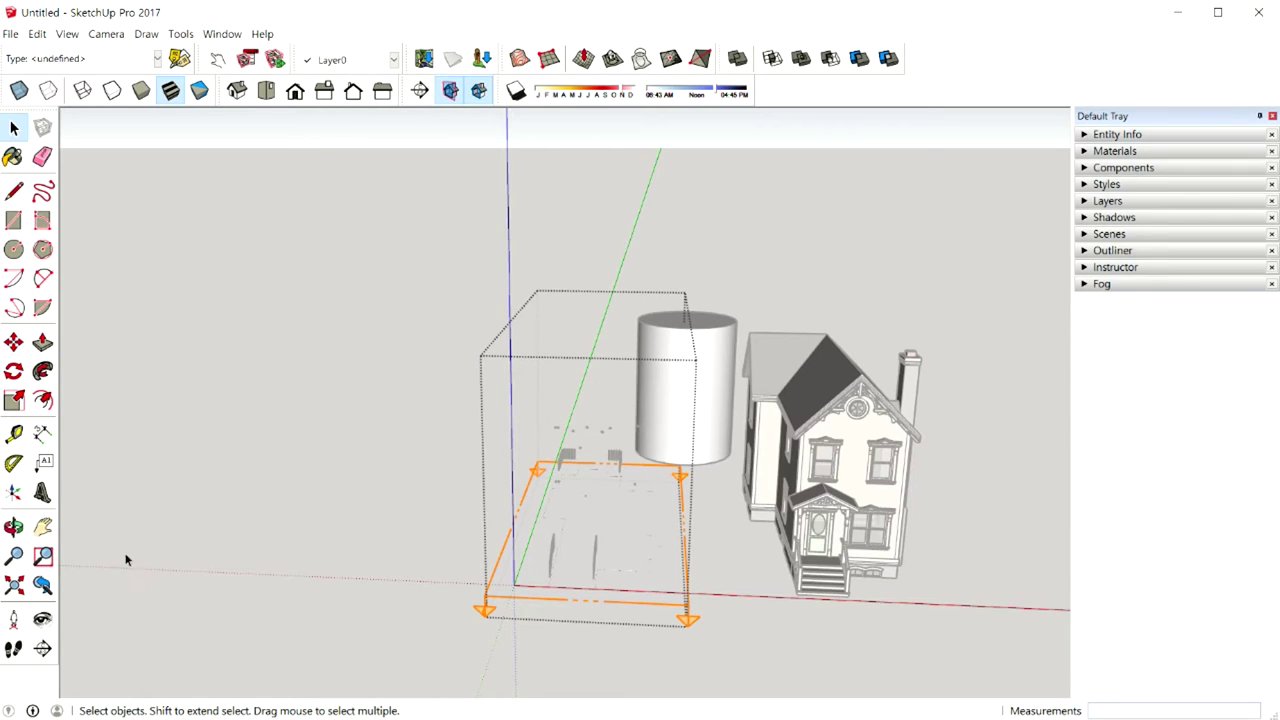
left_click(490, 600)
key("m")
left_click(486, 606)
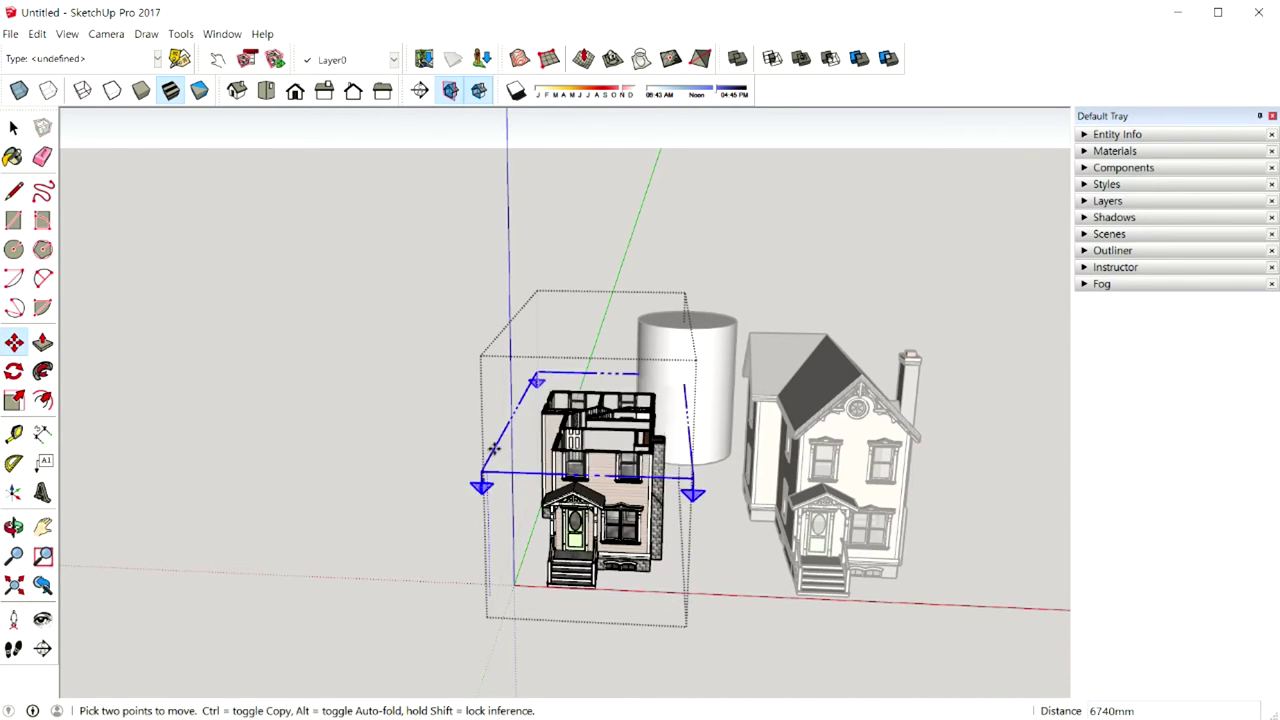
left_click(520, 497)
key("space")
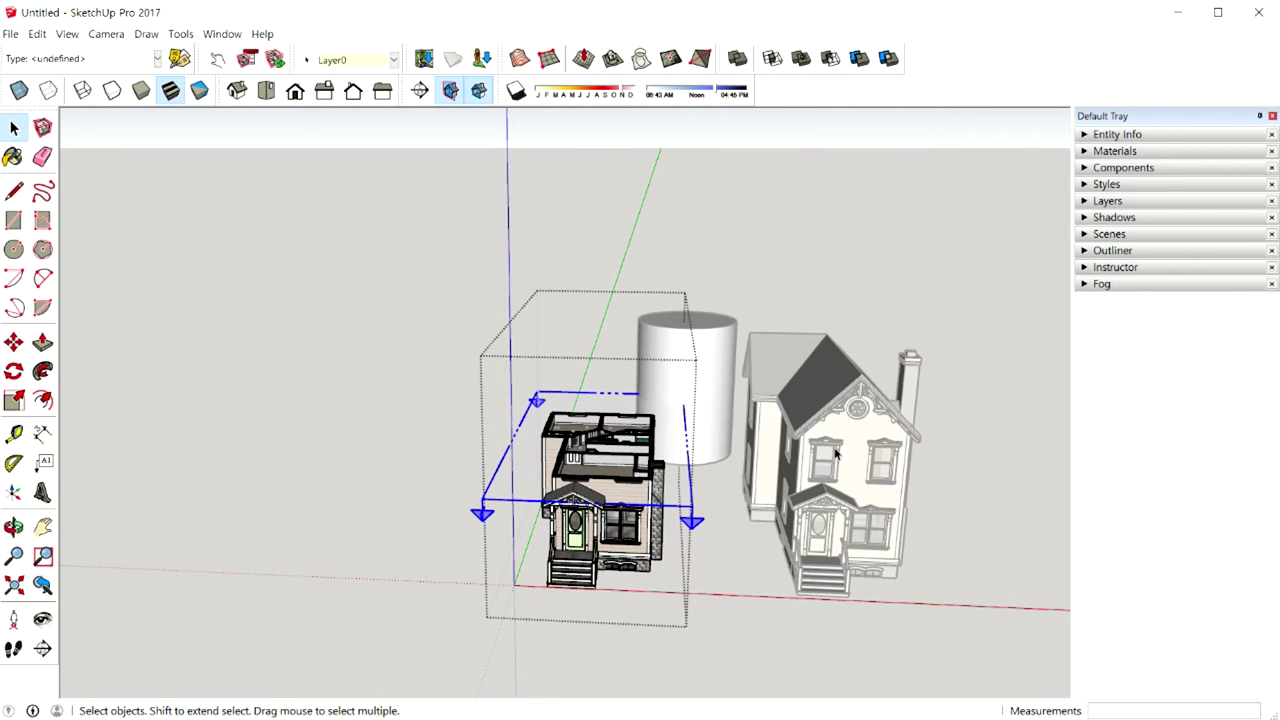
left_click(776, 565)
Inside the right house's group, place a vertical section plane on its side and shift it inward
double_click(822, 472)
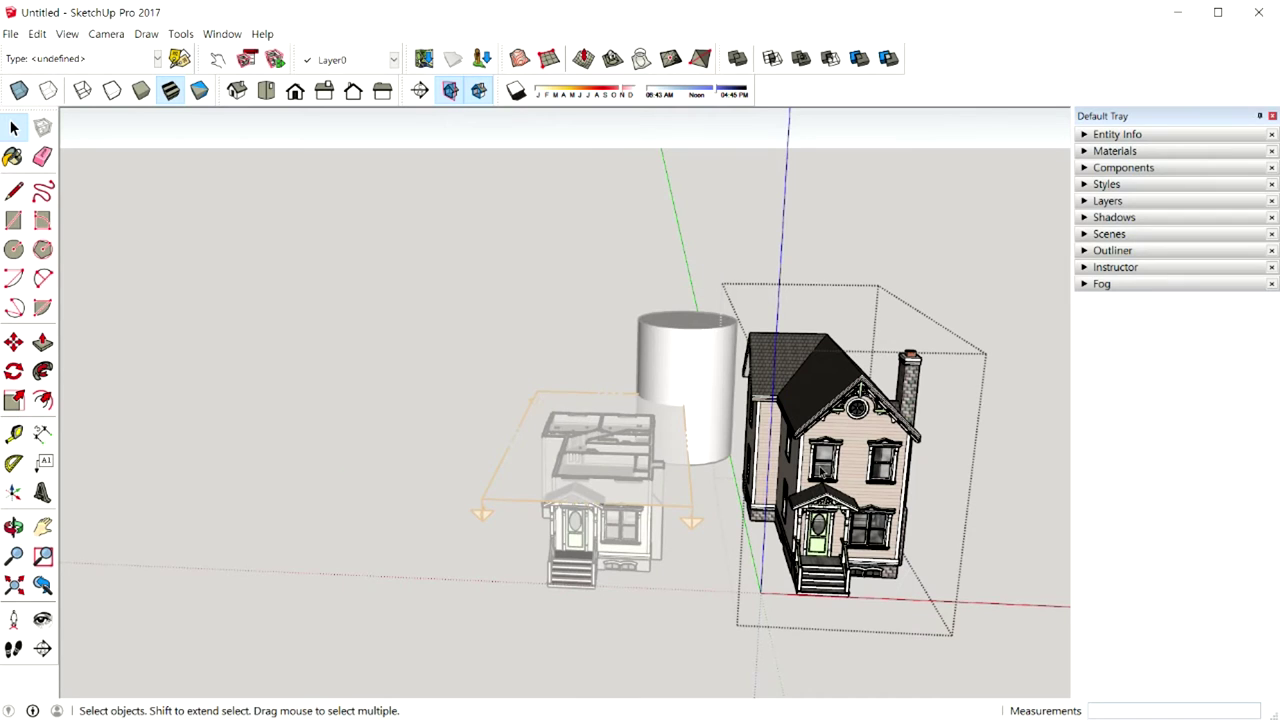
left_click(420, 91)
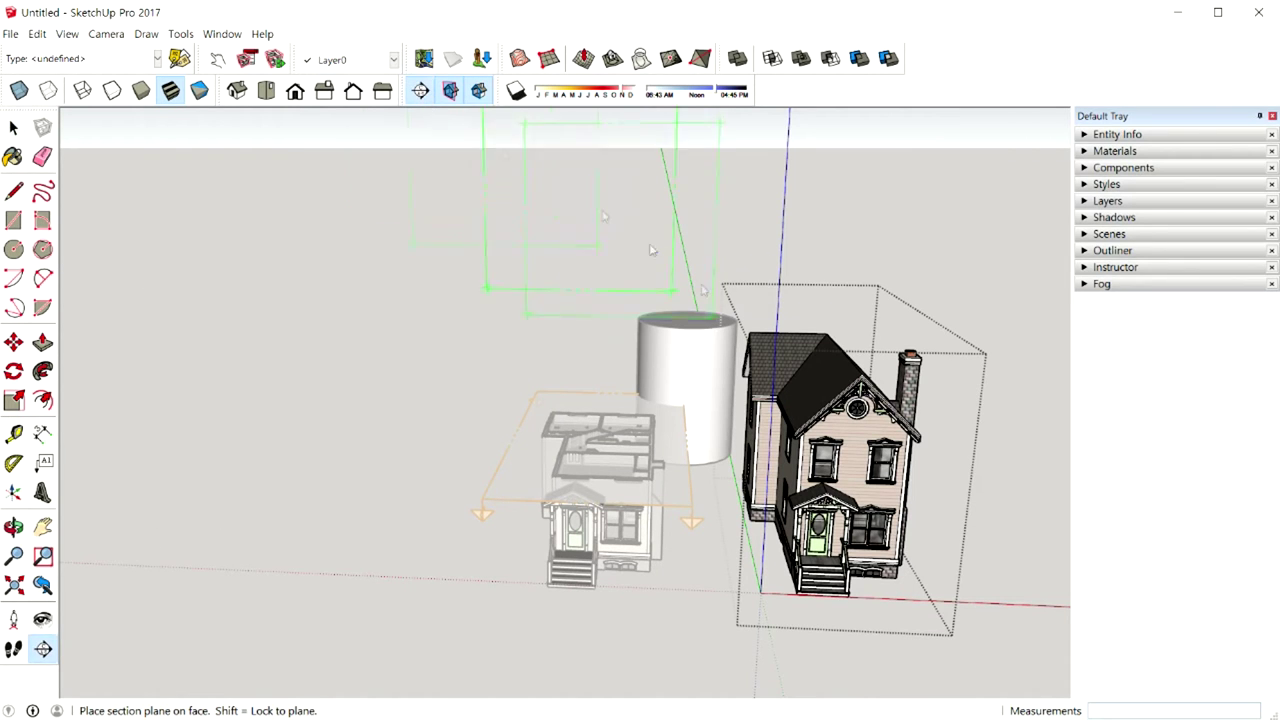
mouse_move(780, 450)
middle_mouse_down()
mouse_move(735, 410)
mouse_move(555, 445)
middle_mouse_up()
left_click(735, 415)
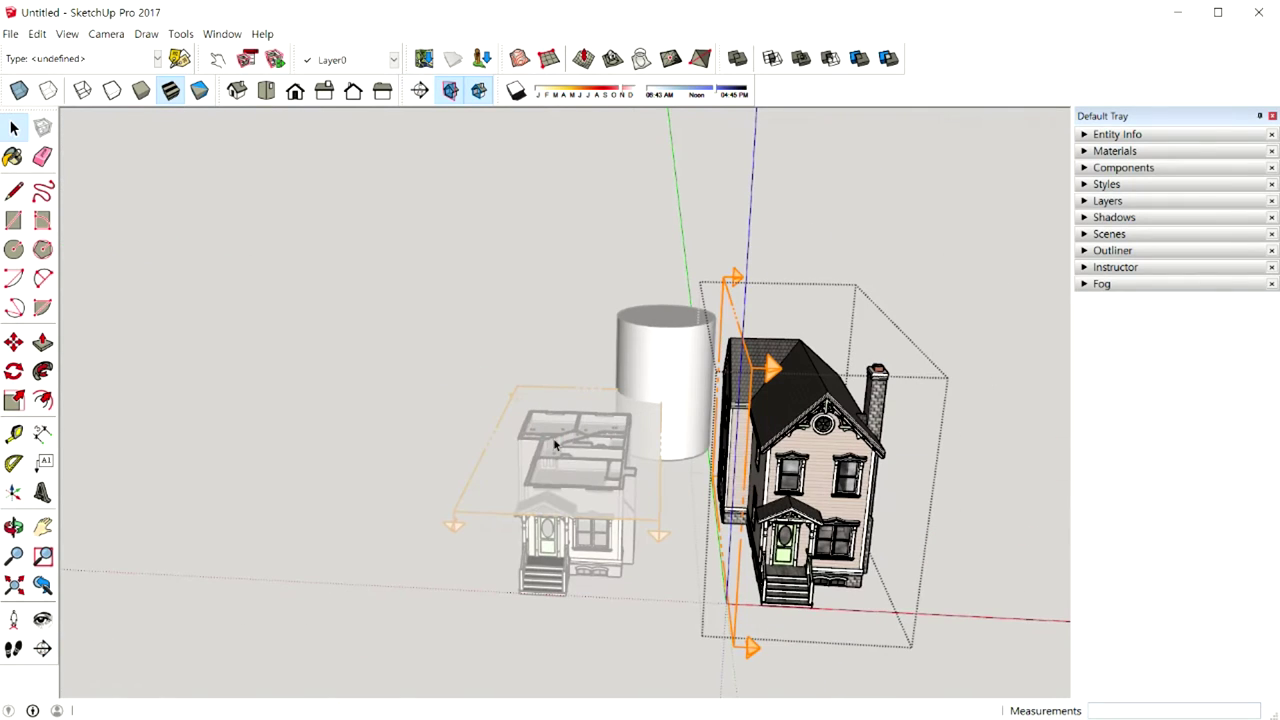
left_click(740, 560)
key("m")
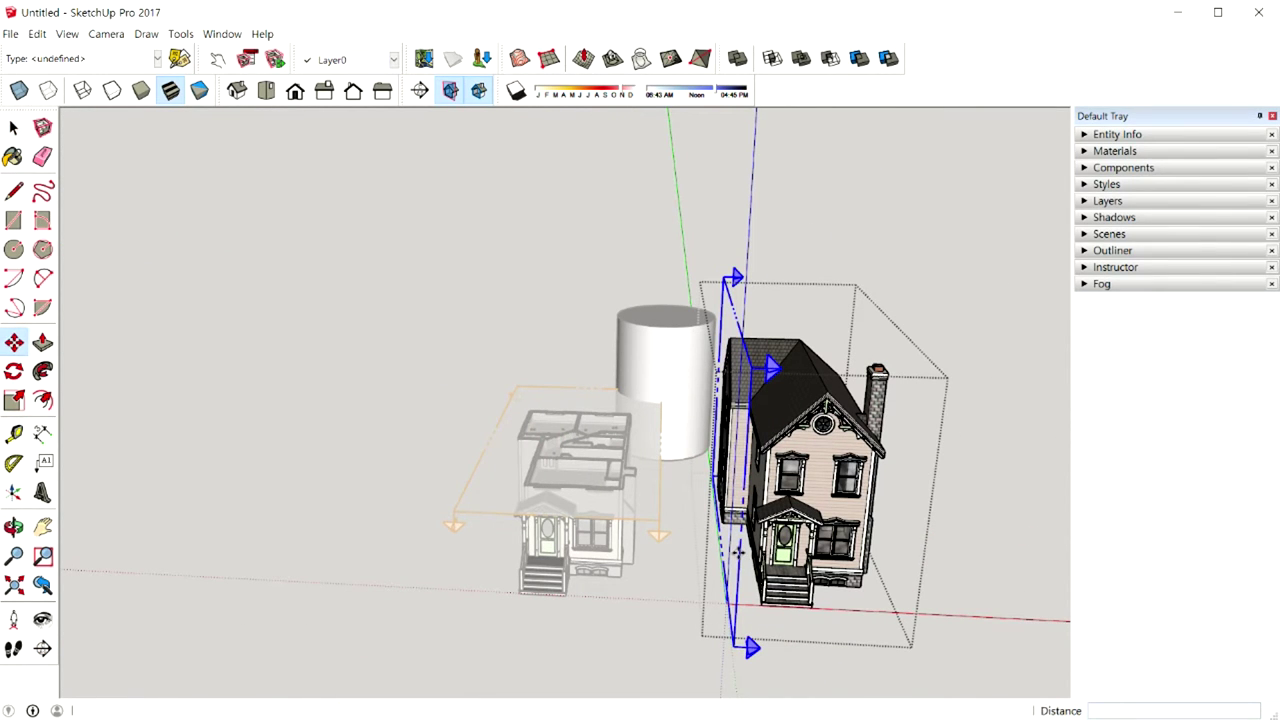
left_click(740, 555)
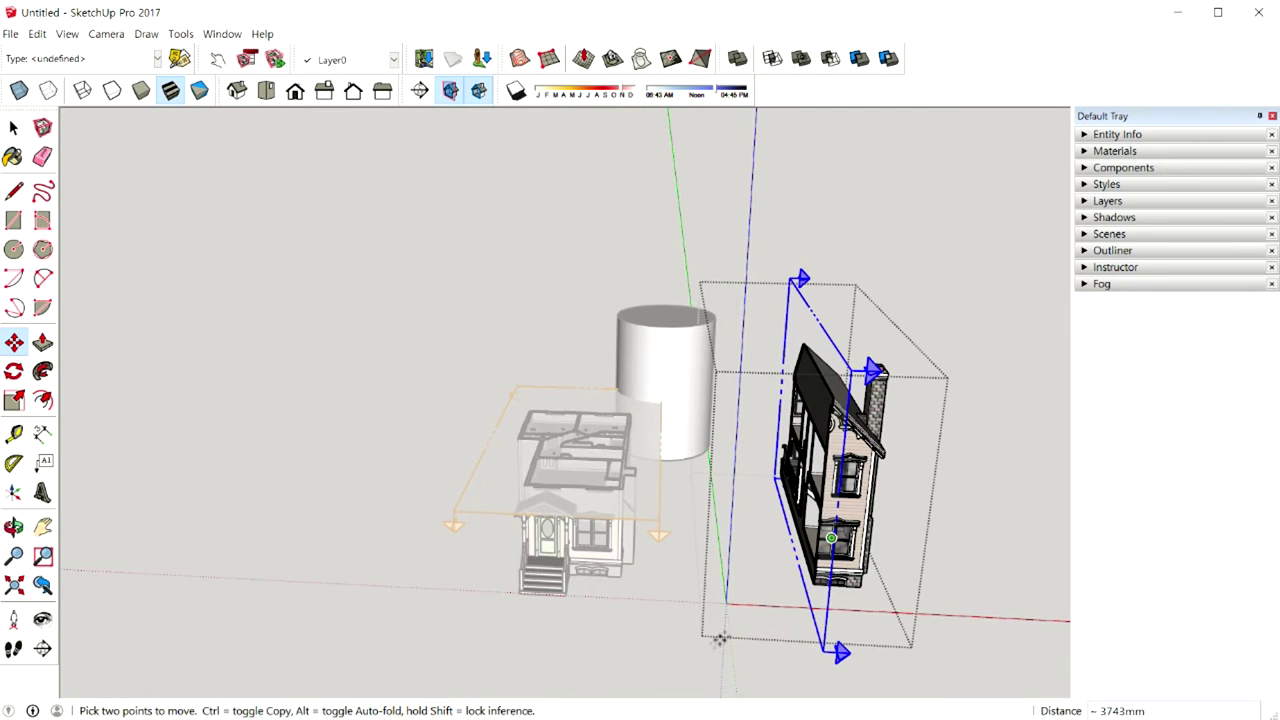
key("space")
Orbit to an eye-level view of both cut houses and select the left house
middle_click_drag(667, 661, 648, 446)
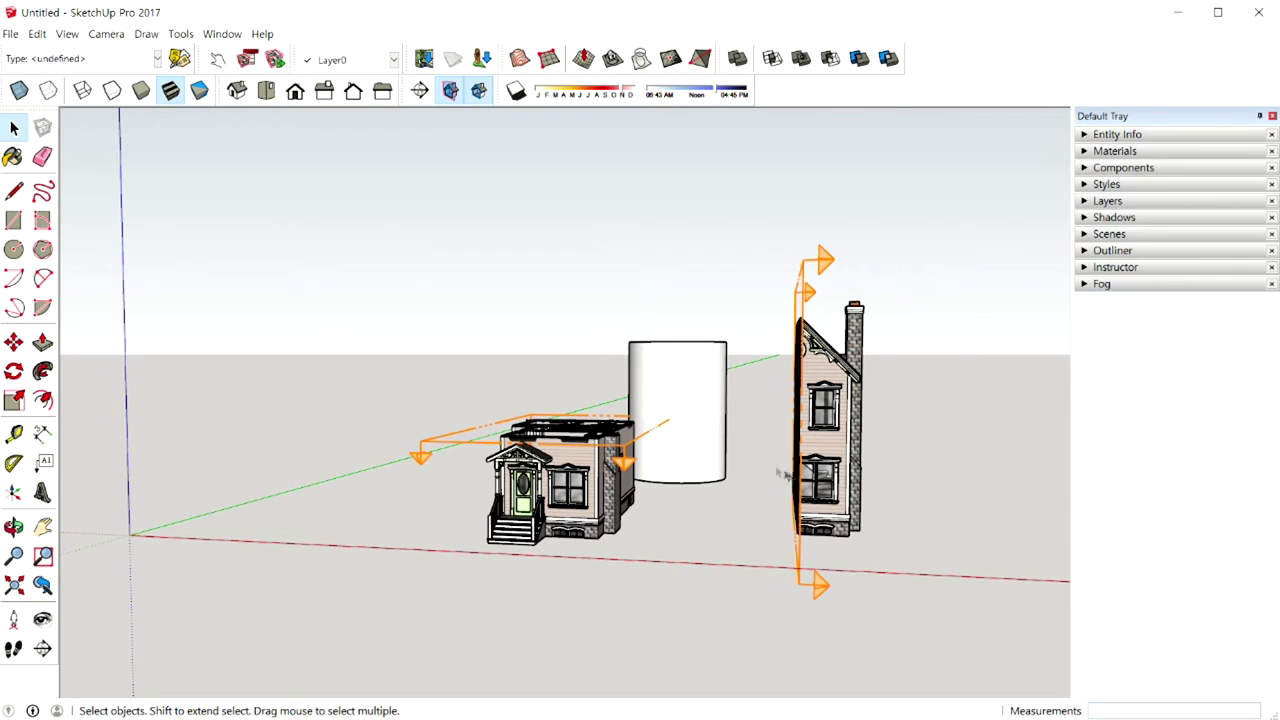
mouse_move(672, 487)
middle_mouse_down()
mouse_move(760, 494)
mouse_move(714, 575)
middle_mouse_up()
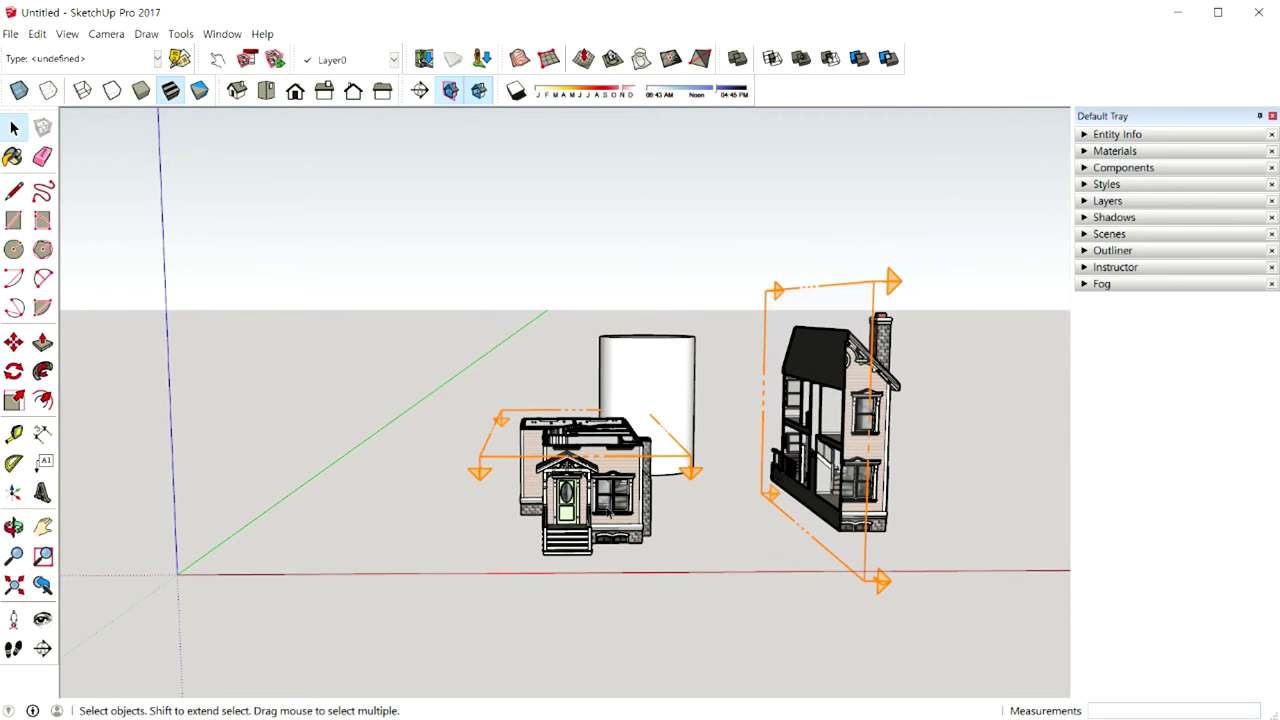
left_click(609, 512)
left_click(1147, 136)
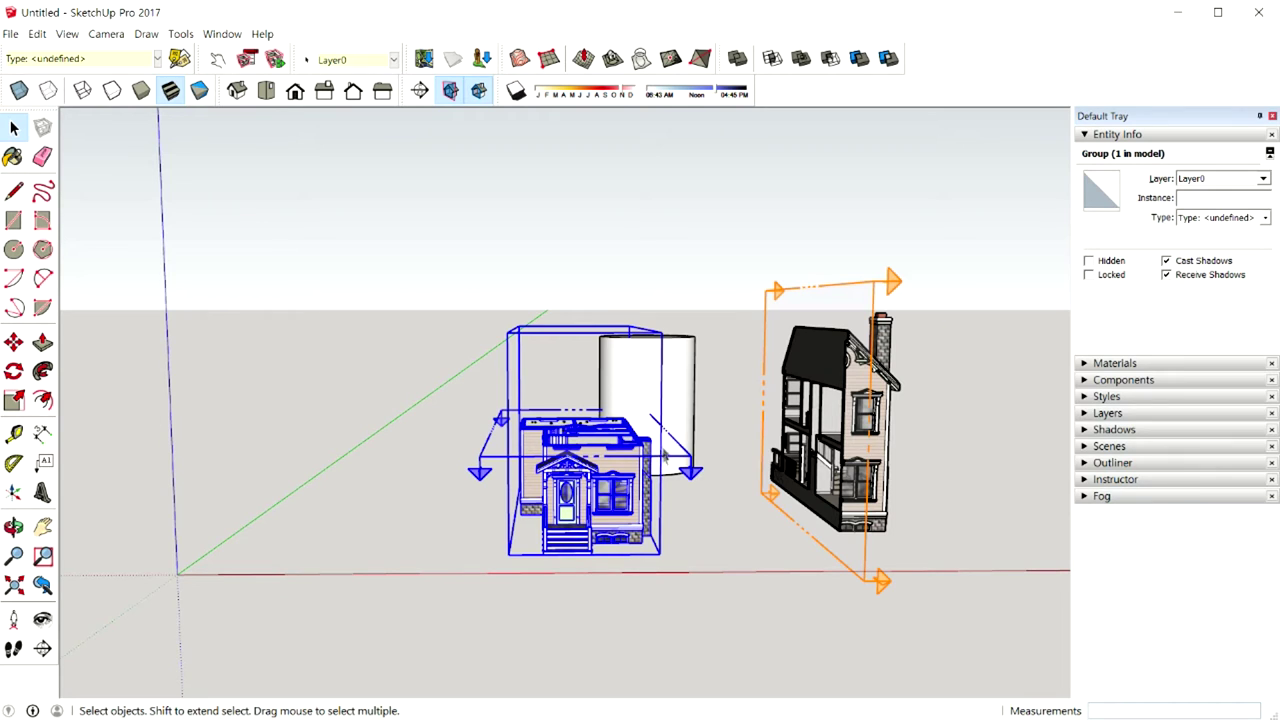
middle_click_drag(614, 444, 598, 478)
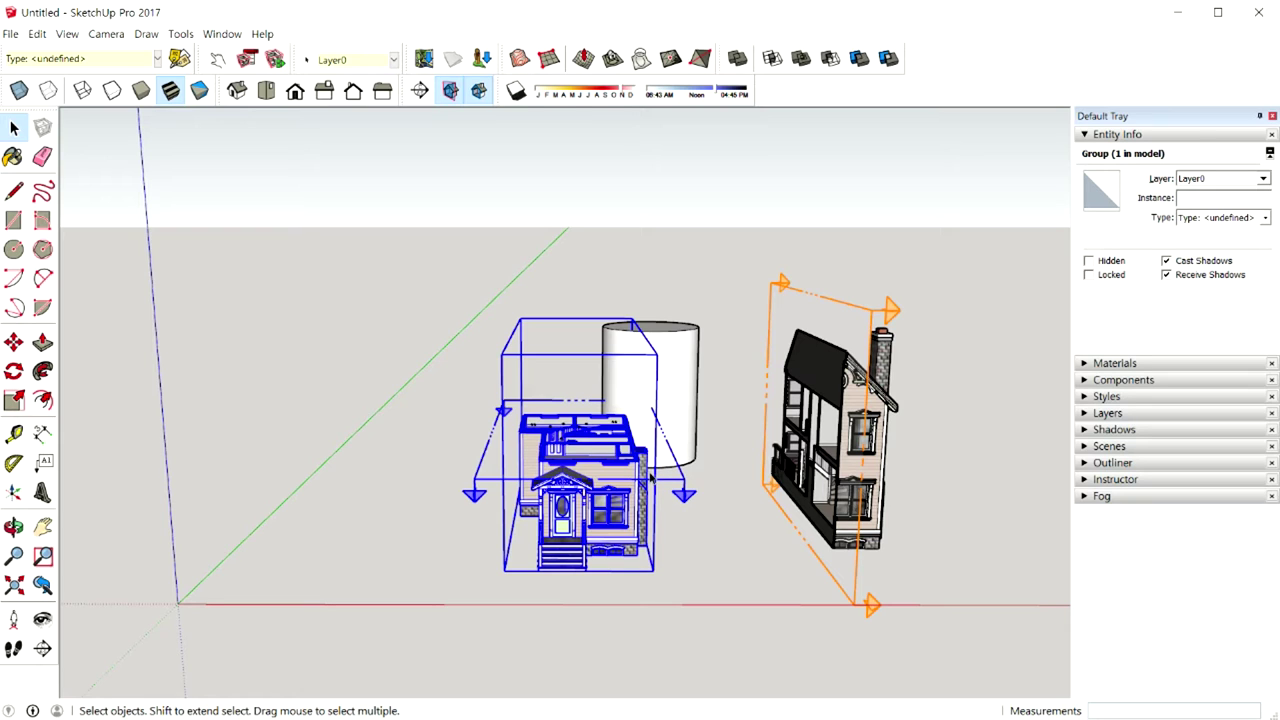
middle_click_drag(690, 470, 682, 476)
left_click(850, 460)
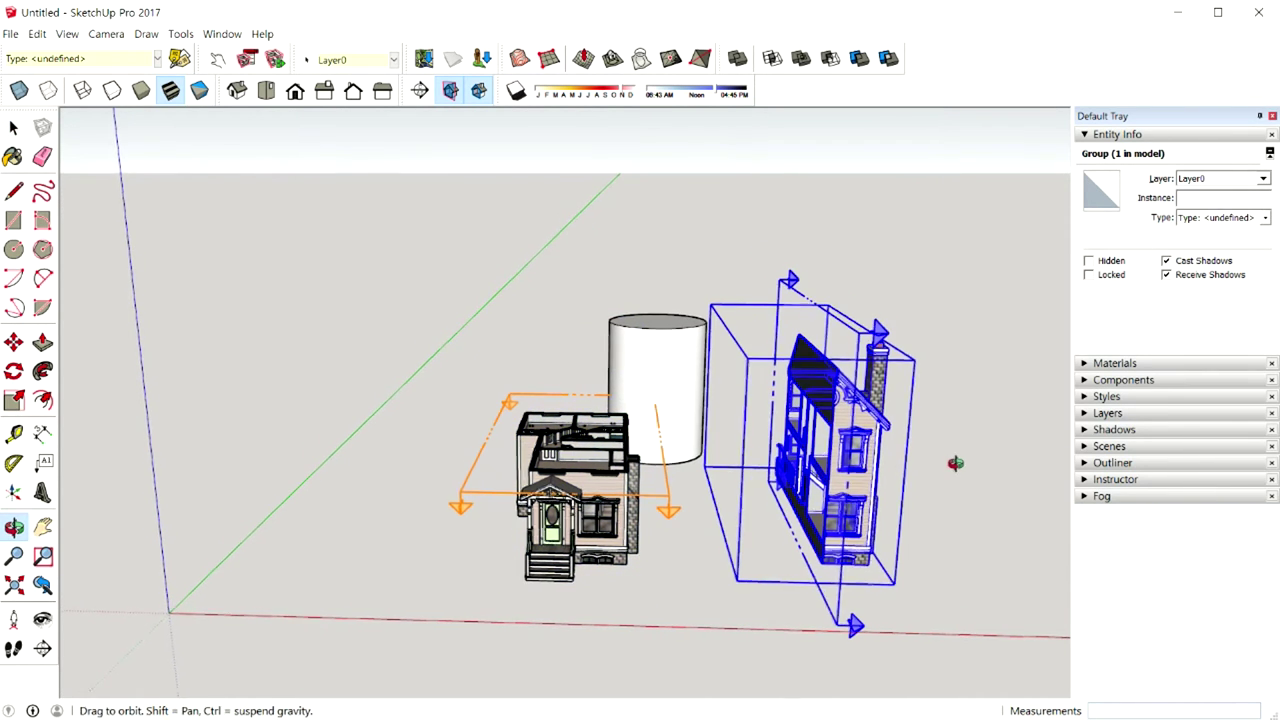
middle_click_drag(954, 460, 918, 467)
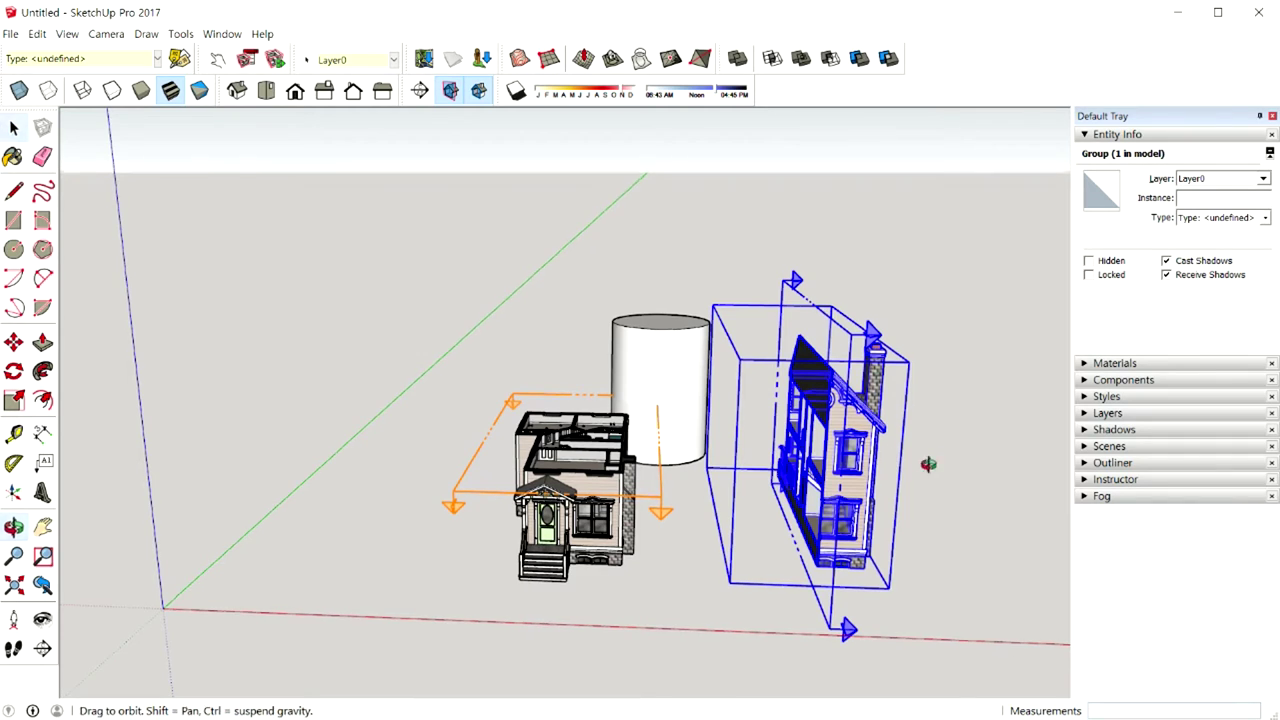
middle_click_drag(928, 463, 882, 482)
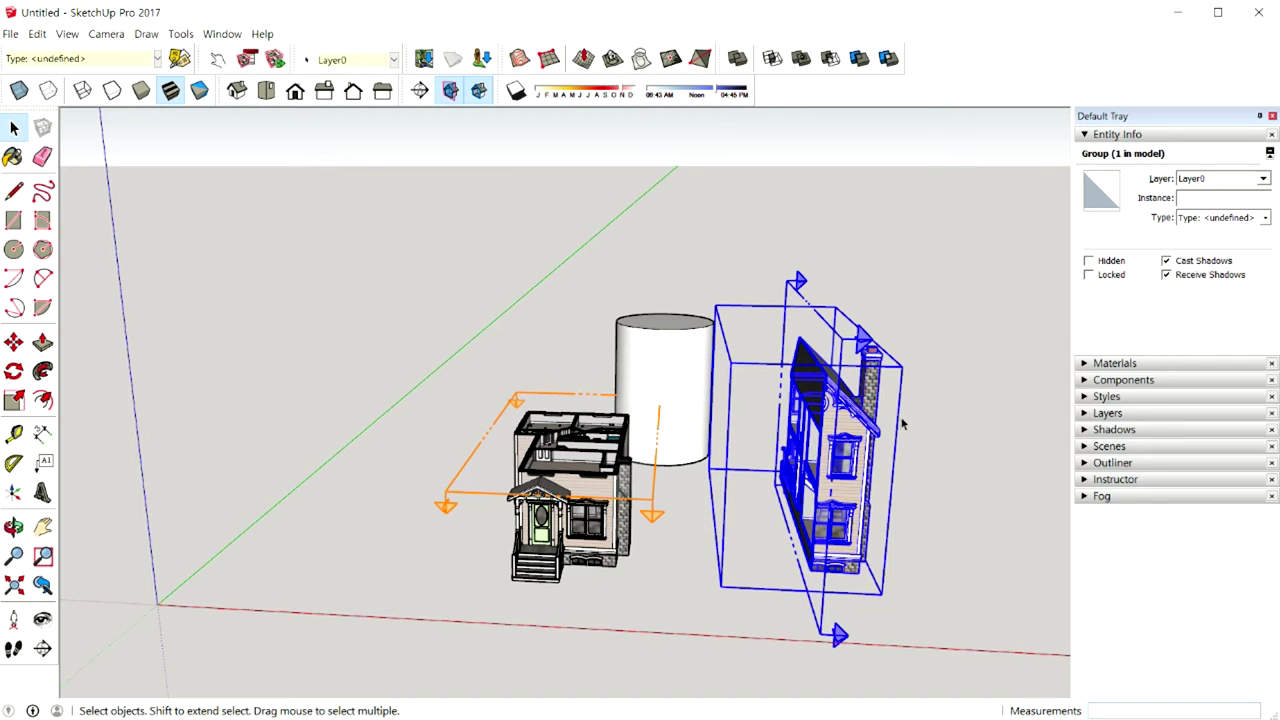
left_click(593, 499)
middle_click_drag(591, 500, 590, 480)
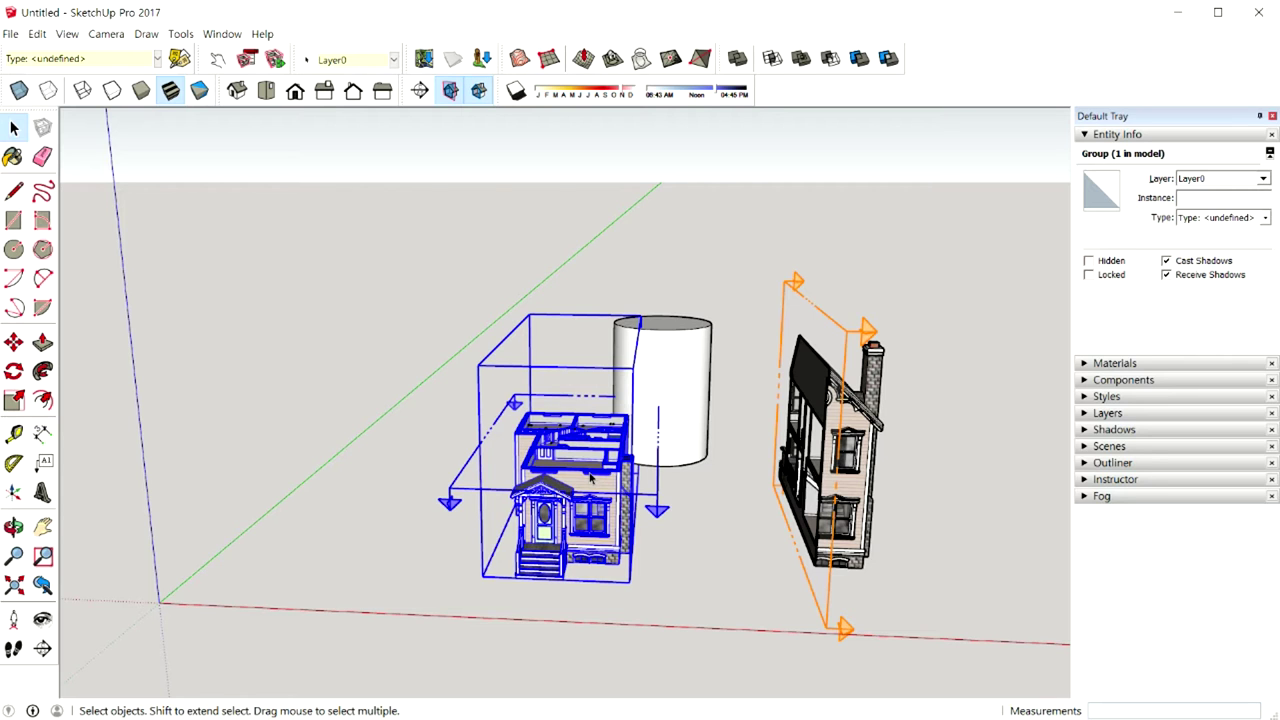
middle_click_drag(605, 467, 612, 490)
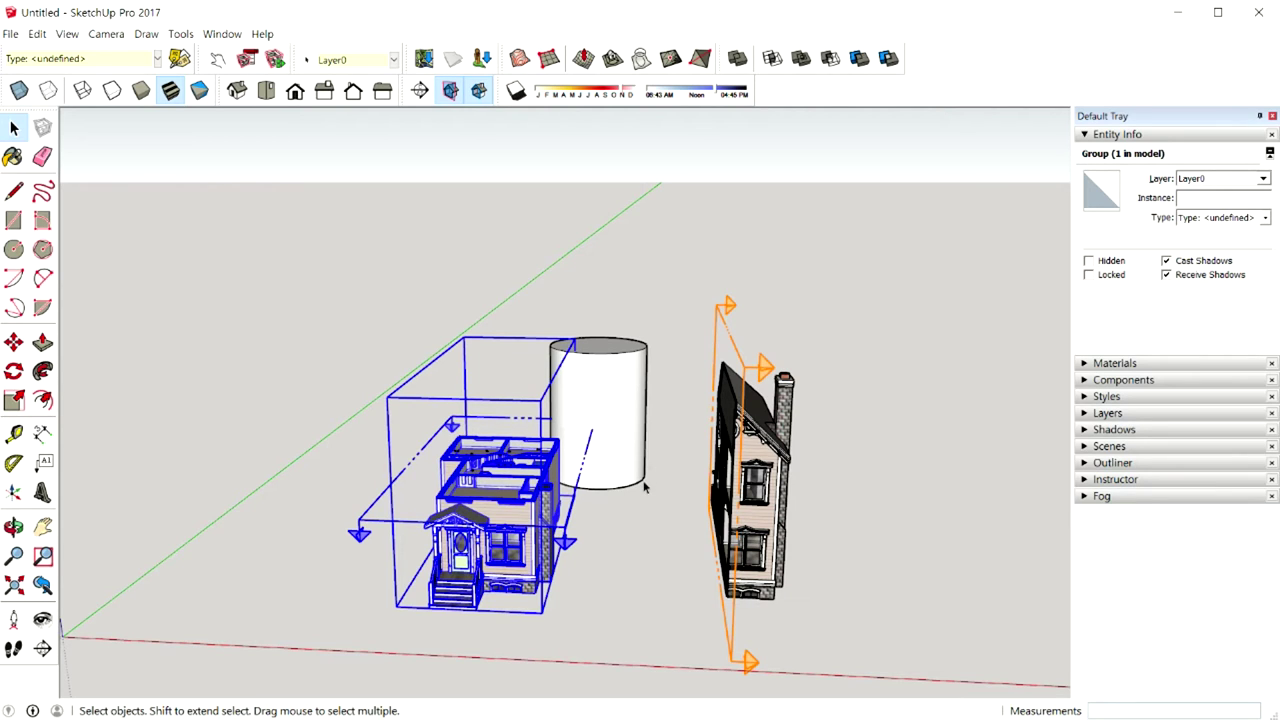
Deselect the left house, tilt the view slightly, and enter a house's group for editing
left_click(644, 577)
middle_click_drag(572, 568, 595, 573)
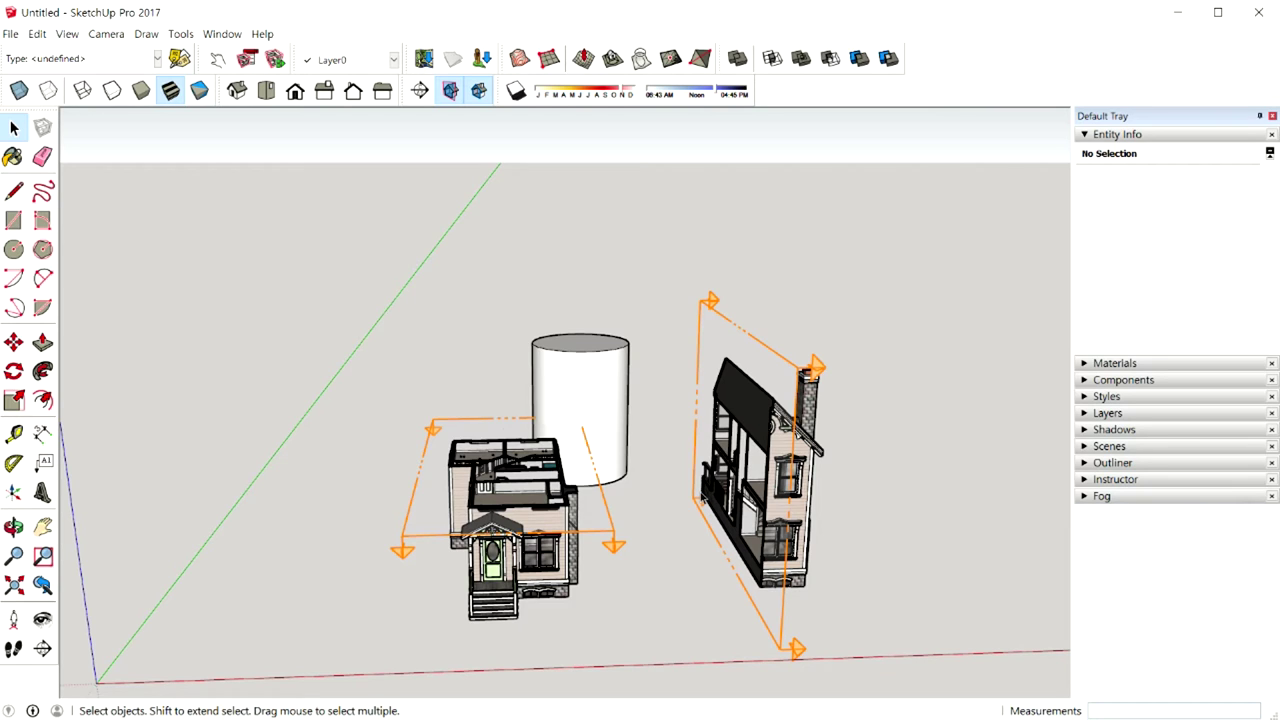
middle_click(674, 585)
middle_click_drag(680, 560, 643, 531)
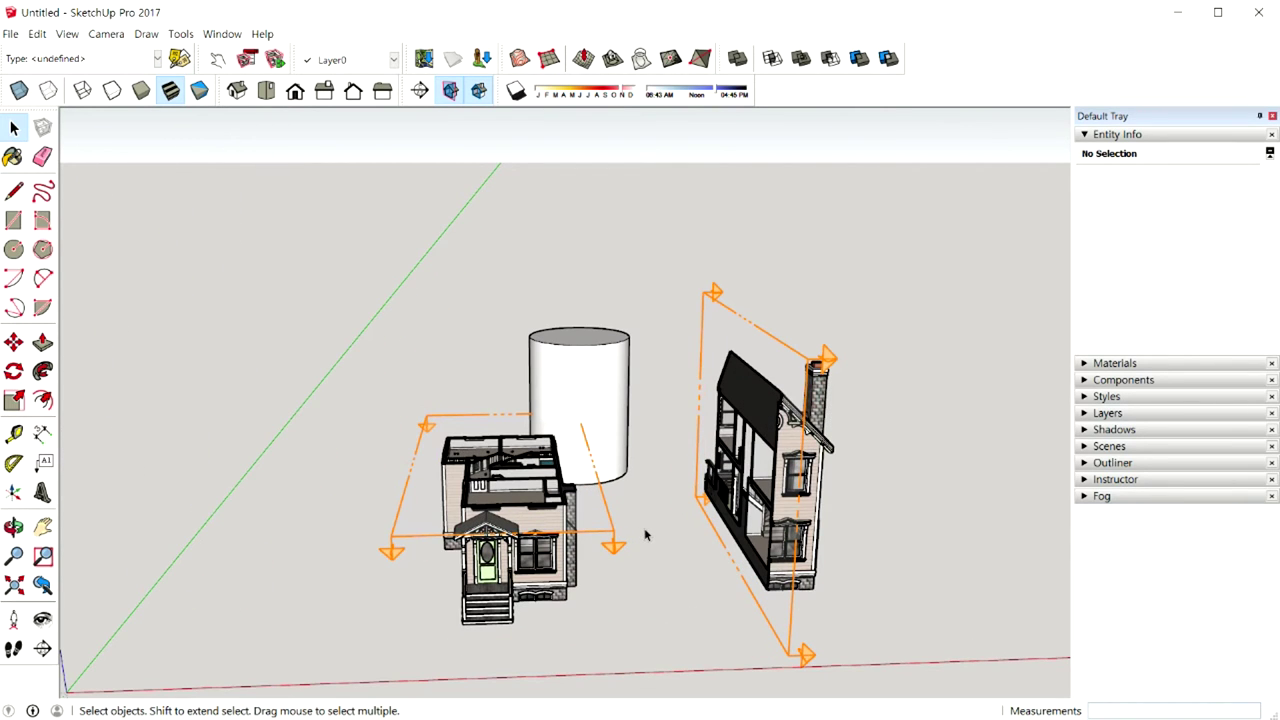
double_click(610, 597)
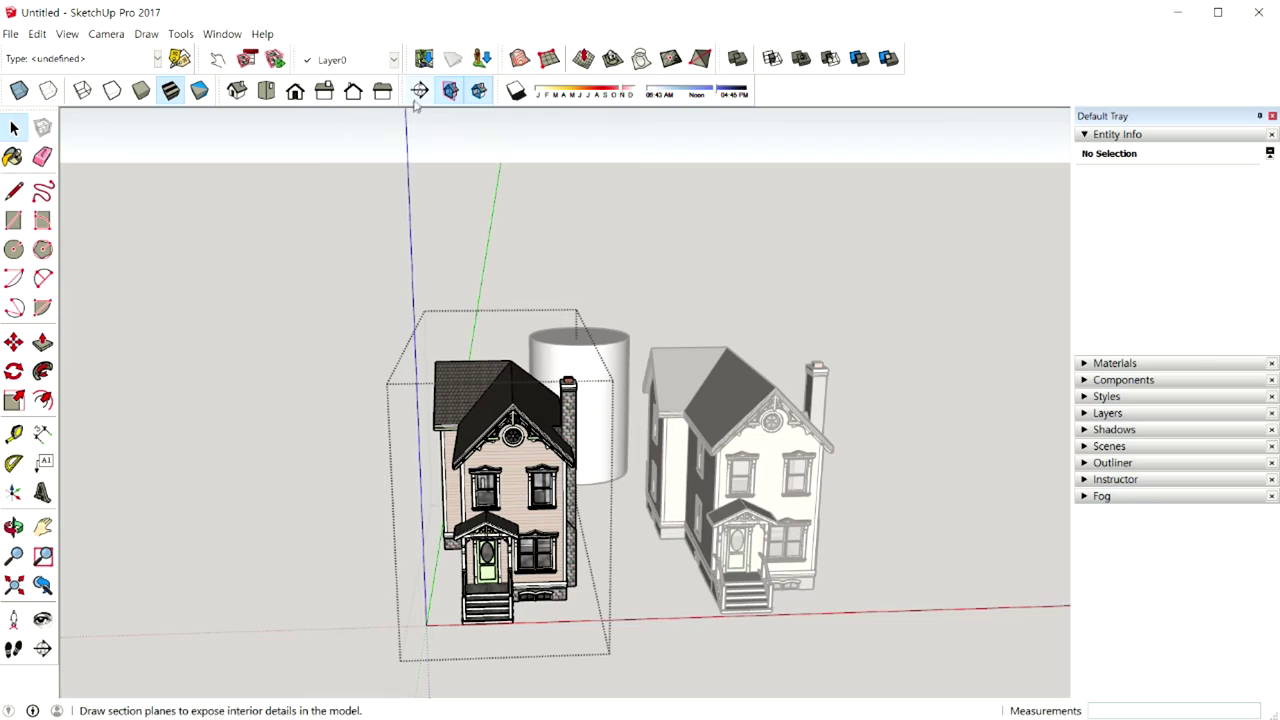
Exit the house group and delete the cylinder
left_click(666, 618)
mouse_move(748, 522)
middle_mouse_down()
mouse_move(558, 547)
mouse_move(697, 474)
middle_mouse_up()
triple_click(697, 474)
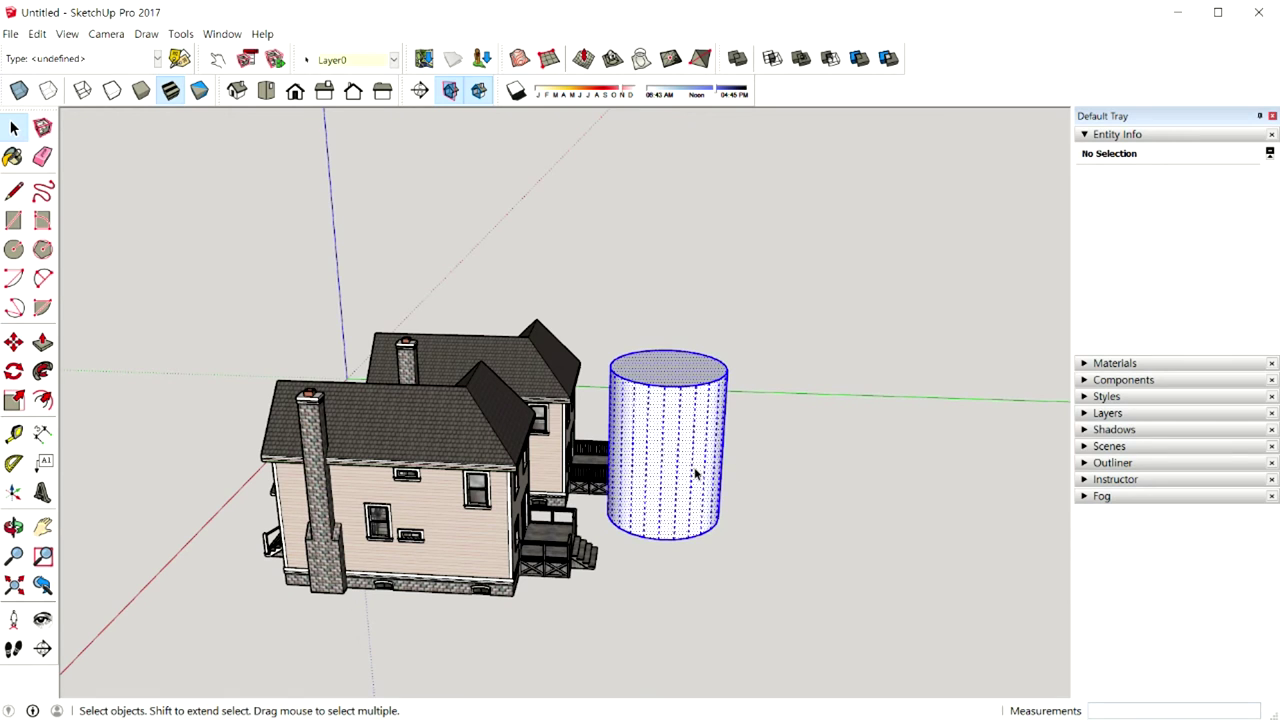
key("Delete")
Delete the copied second house and zoom in on the remaining Victorian house from the front
mouse_move(690, 471)
middle_mouse_down()
mouse_move(775, 436)
mouse_move(850, 481)
middle_mouse_up()
left_click(766, 501)
key("Delete")
middle_click_drag(709, 489, 749, 489)
scroll(709, 482, "up", 3)
scroll(654, 455, "down", 2)
scroll(637, 449, "down", 2)
middle_click_drag(640, 411, 742, 465)
scroll(723, 443, "up", 2)
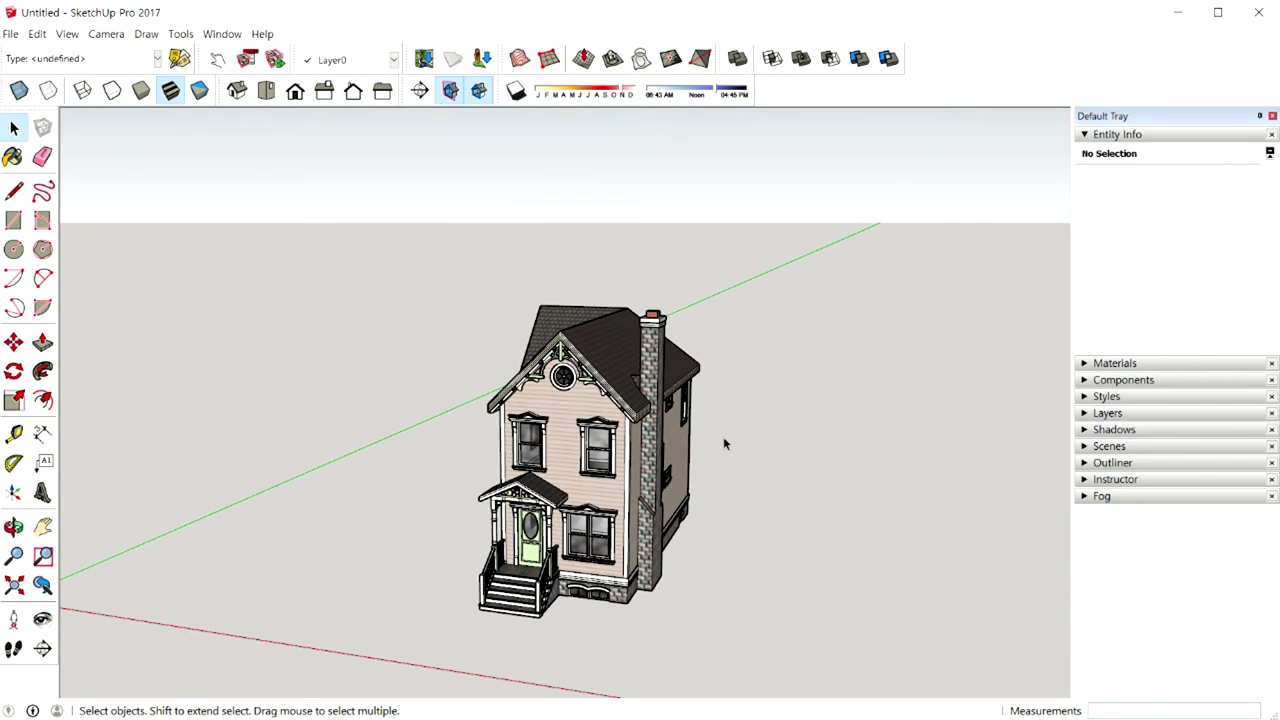
scroll(717, 443, "up", 1)
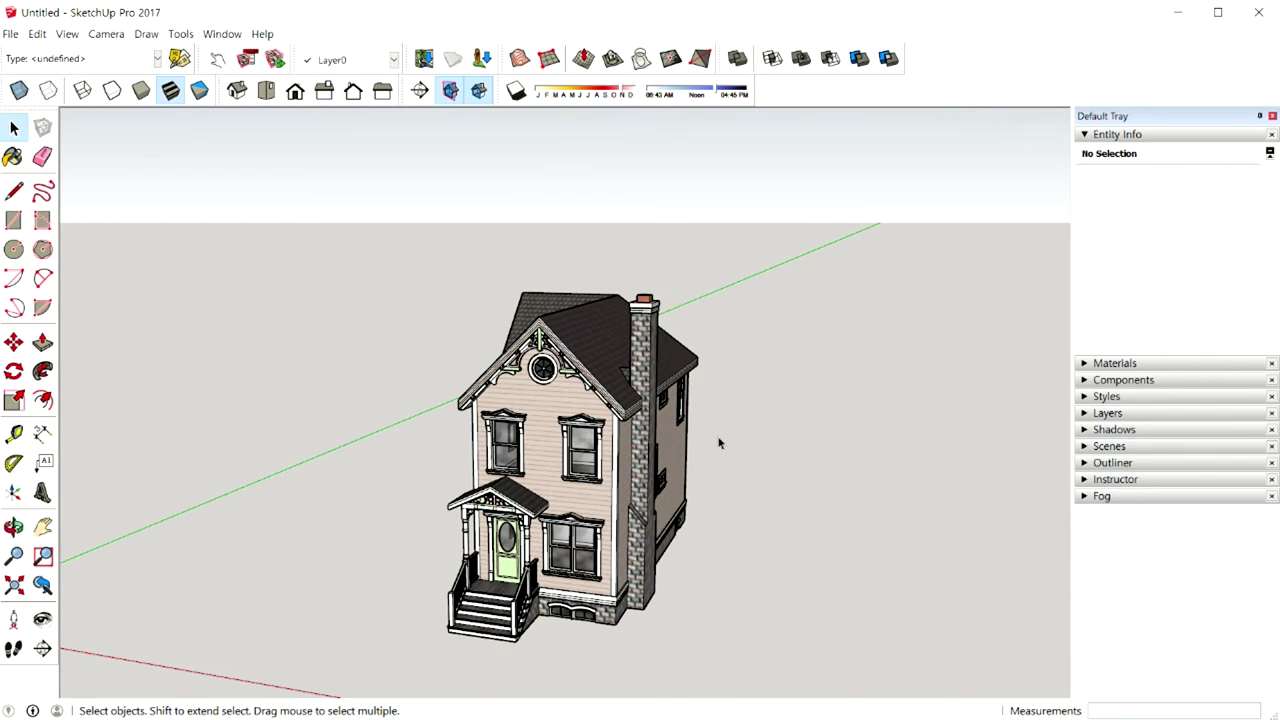
Place a vertical section plane on the house's side wall
left_click(420, 91)
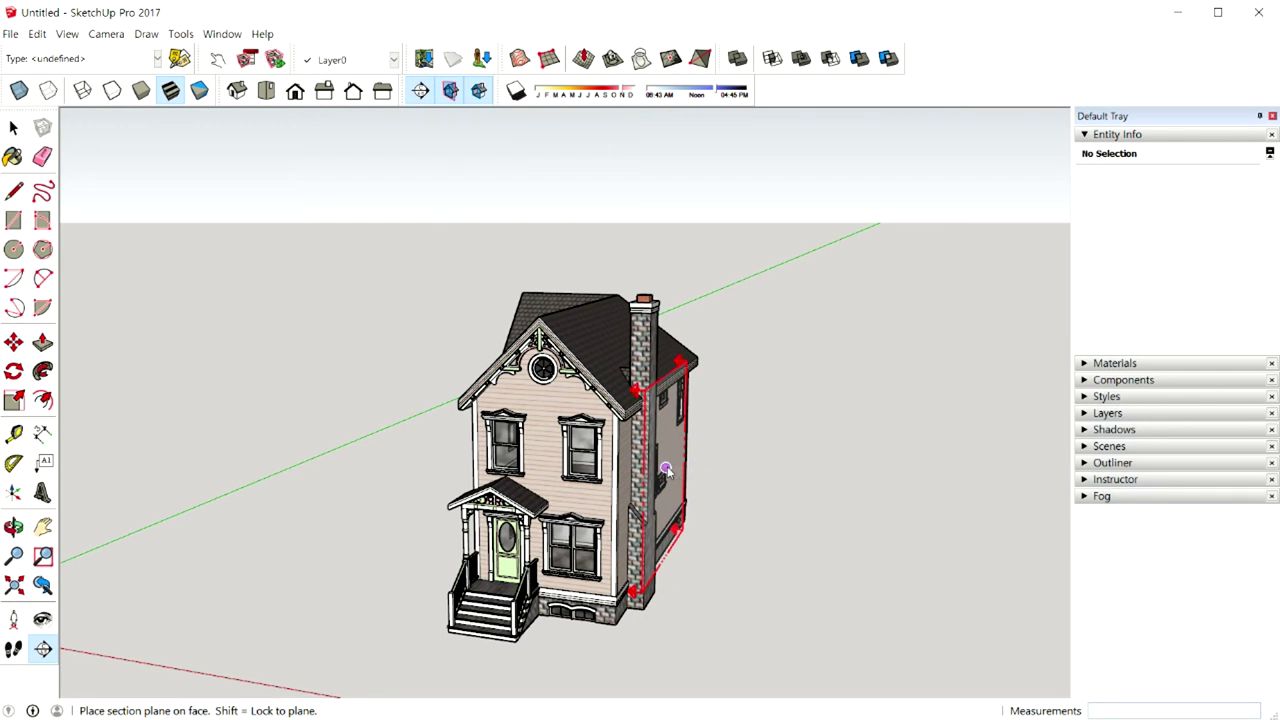
left_click(668, 472)
middle_click_drag(640, 455, 631, 470)
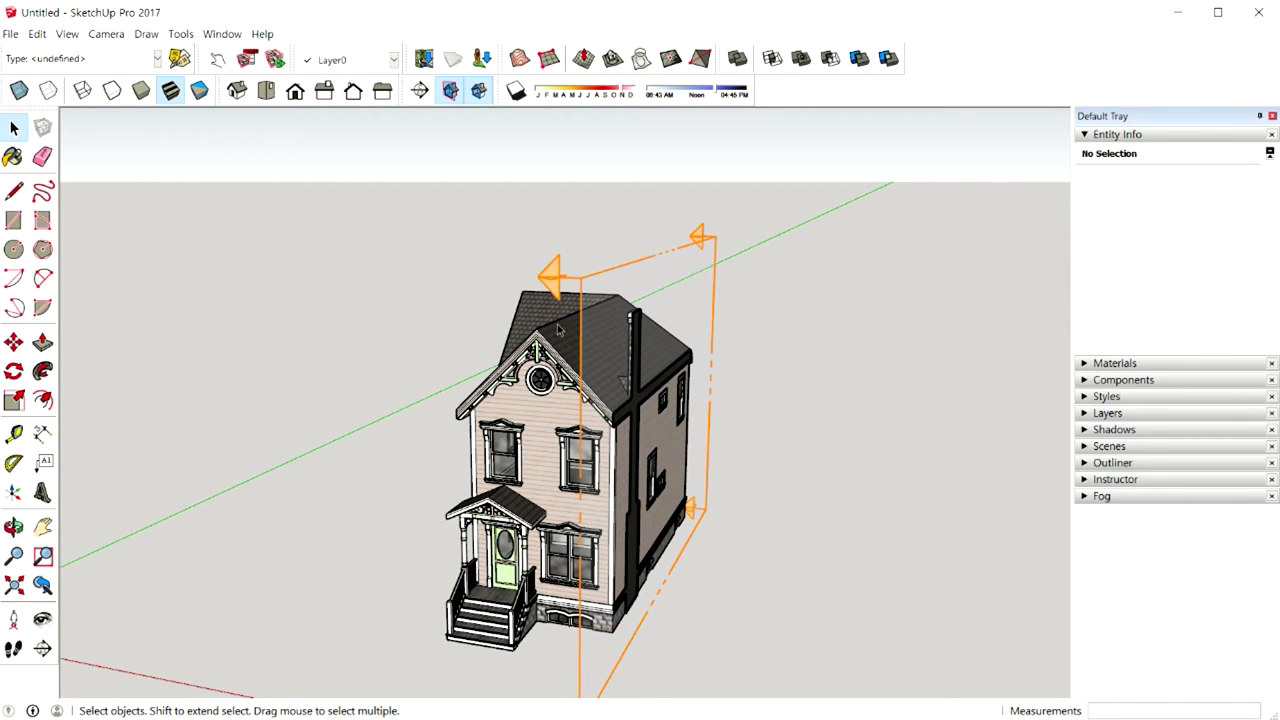
middle_click_drag(561, 290, 632, 322)
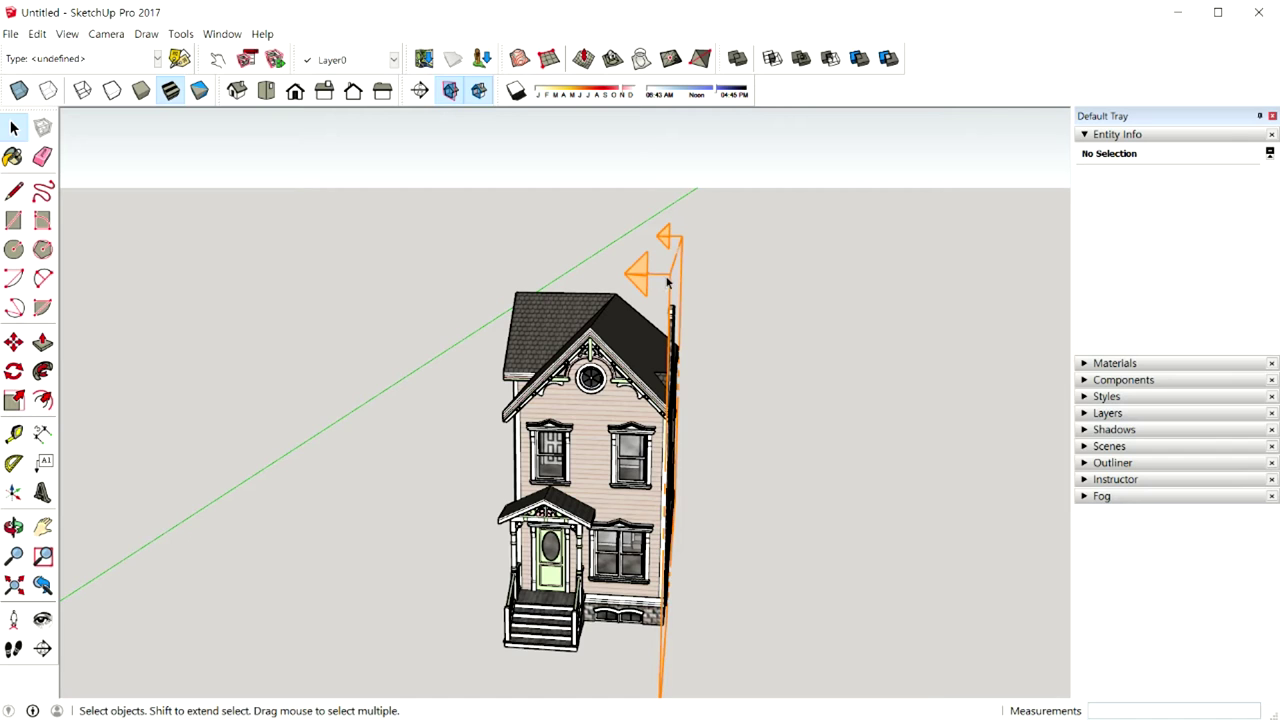
Start sliding the section plane left along the red axis, then cancel so it stays beside the house
key("m")
left_click(669, 303)
key("m")
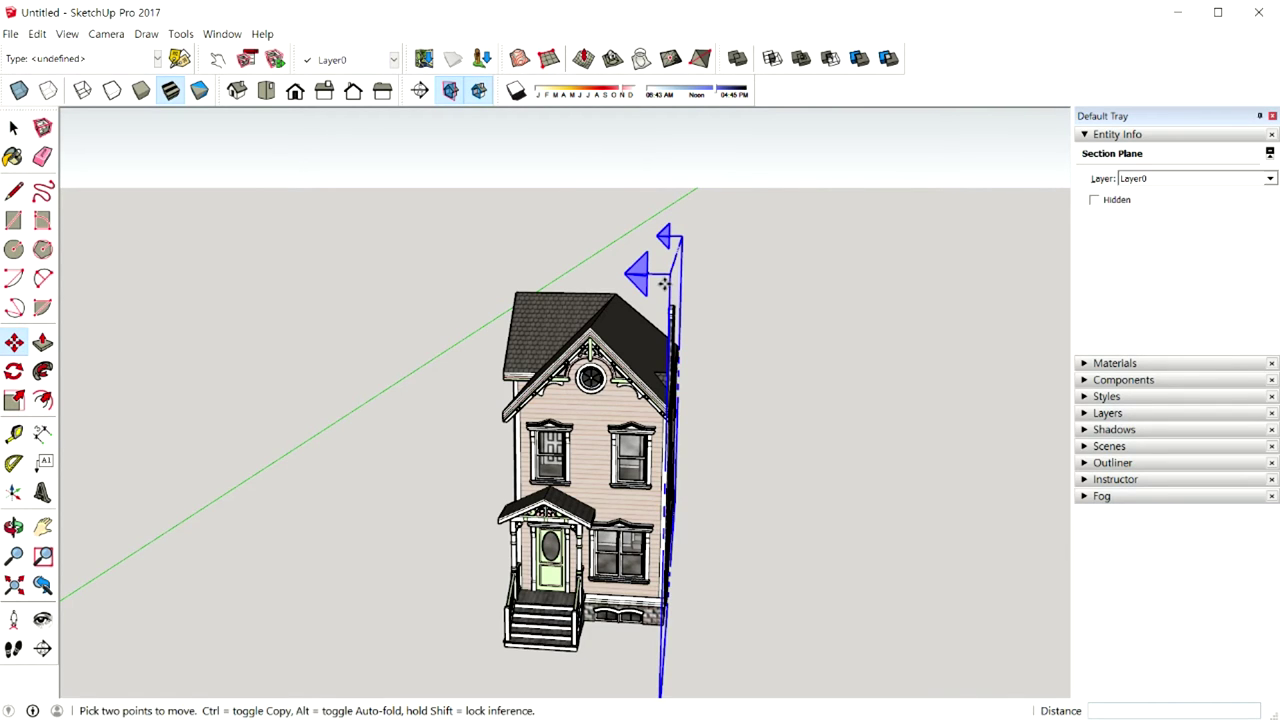
left_click(665, 285)
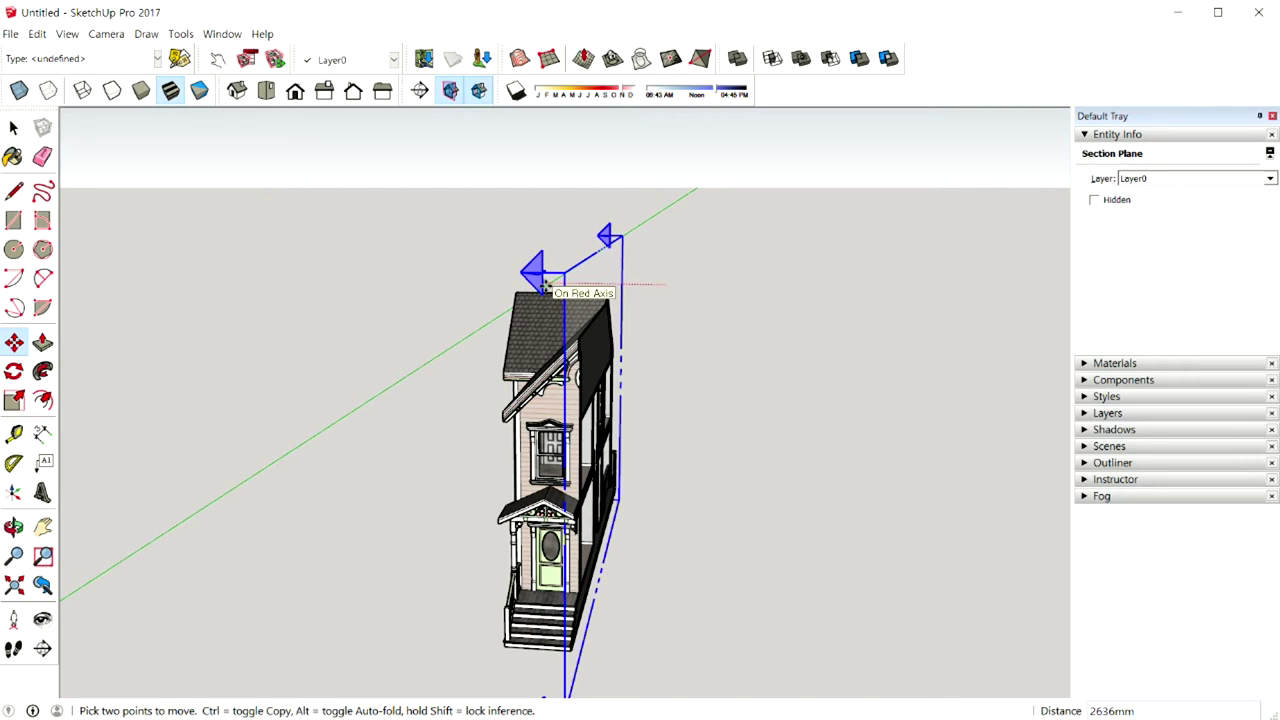
right_click(545, 287)
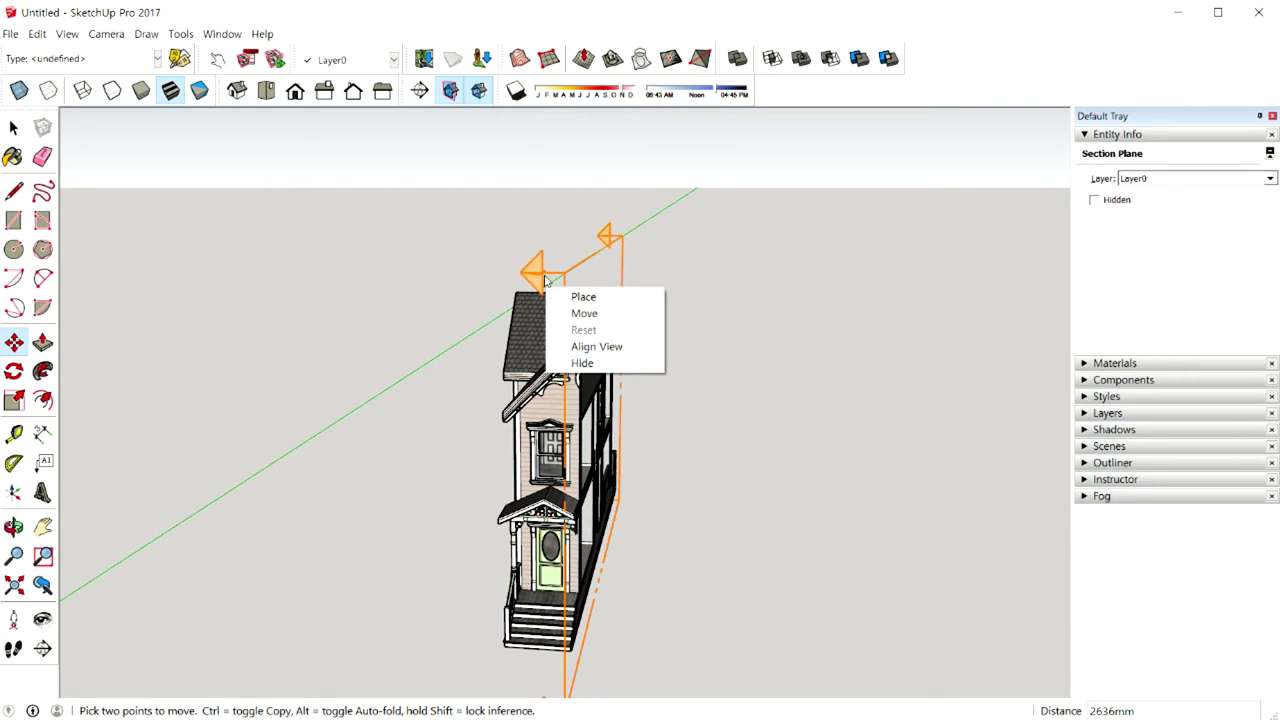
key("Escape")
key("space")
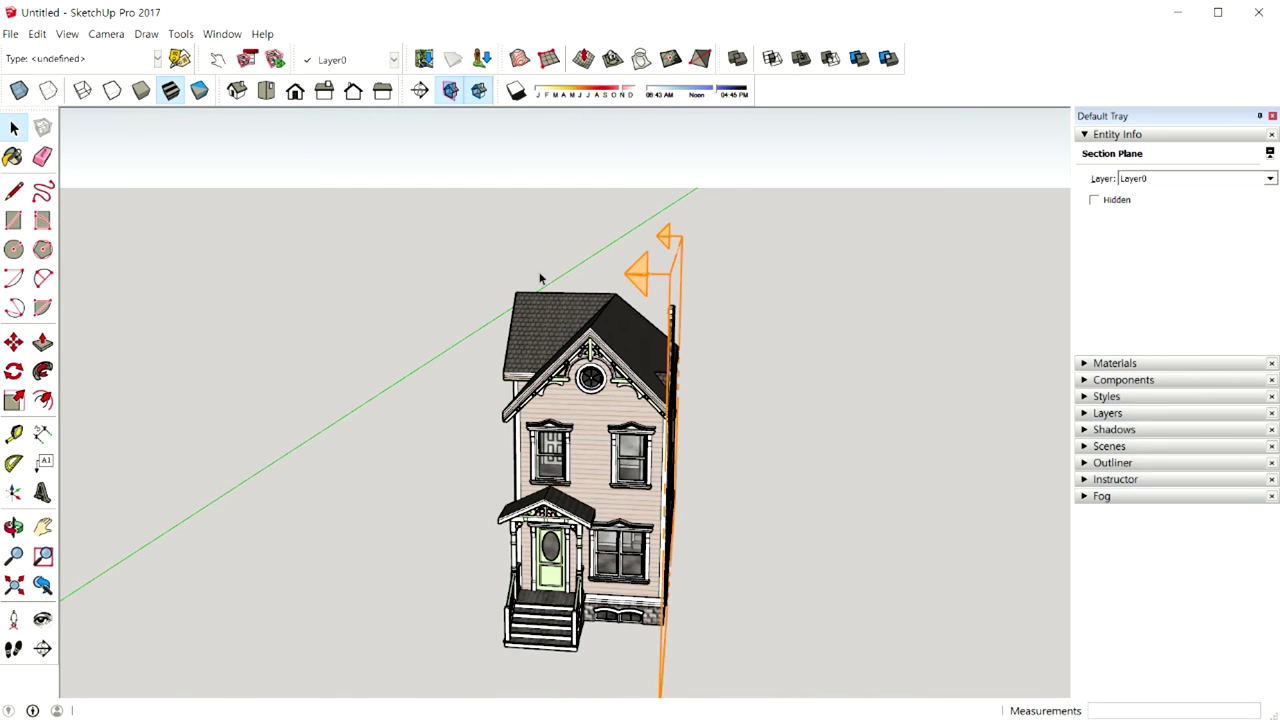
left_click(543, 277)
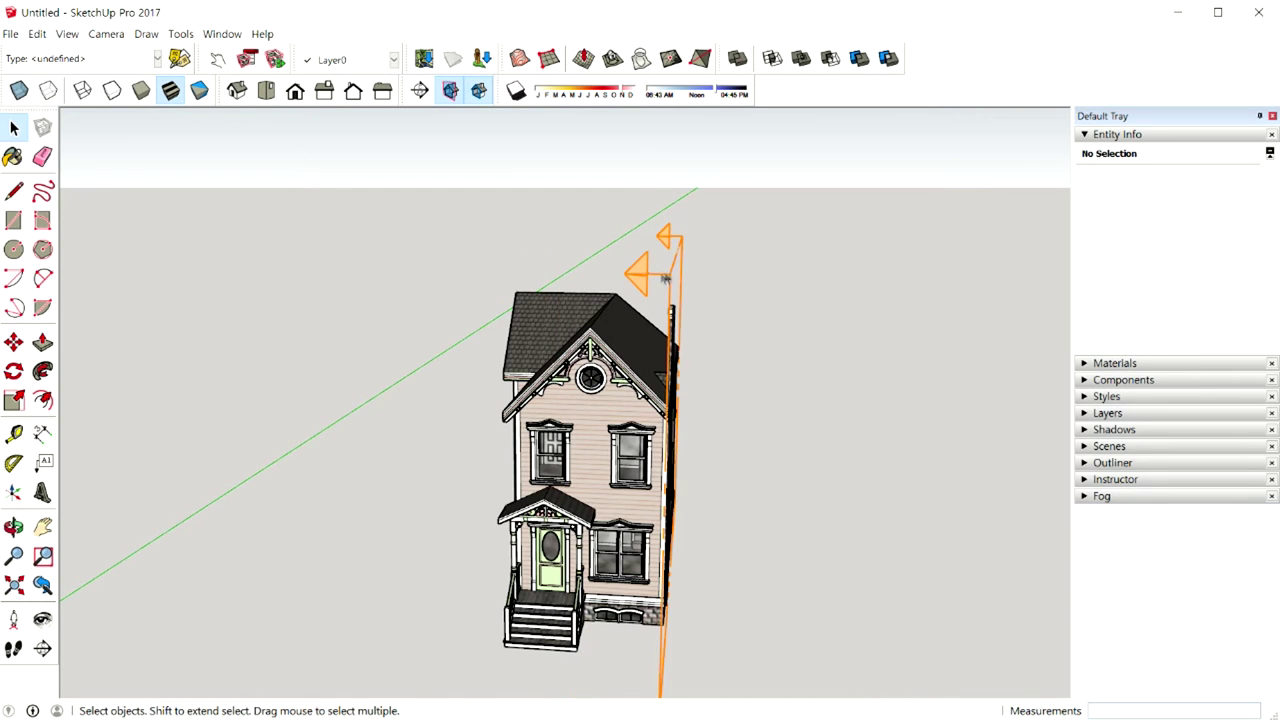
right_click(671, 278)
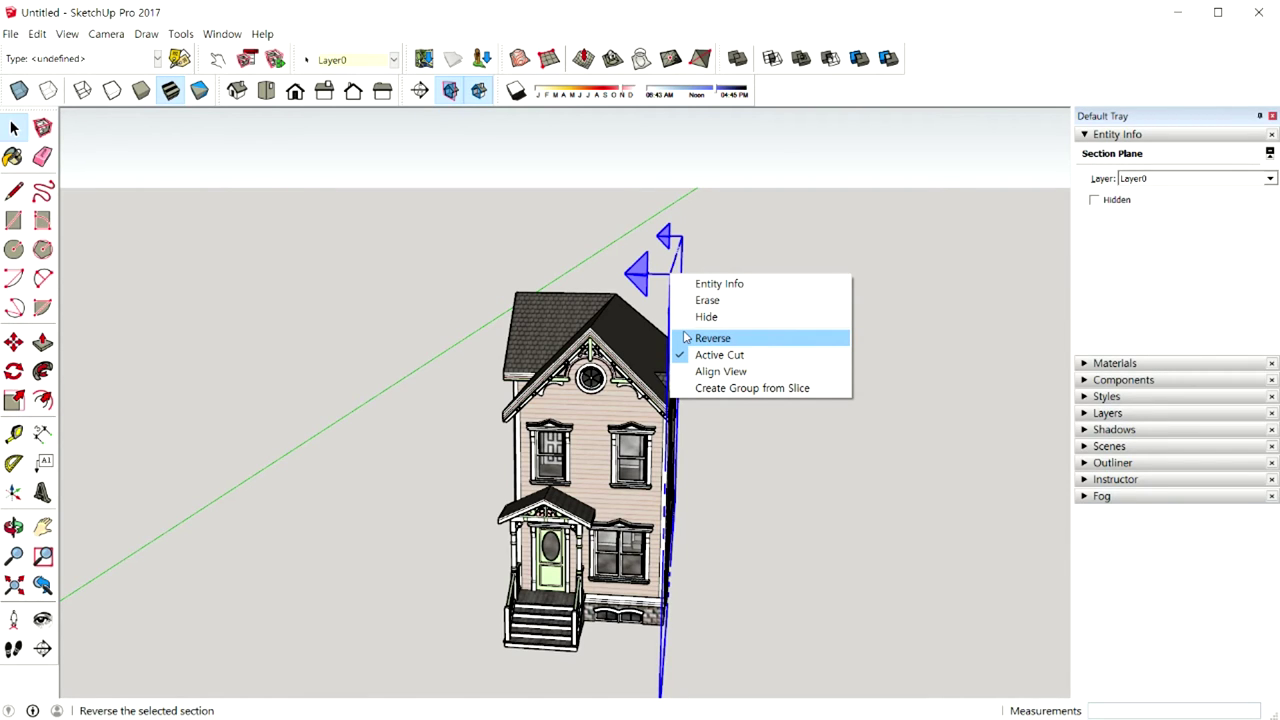
left_click(686, 338)
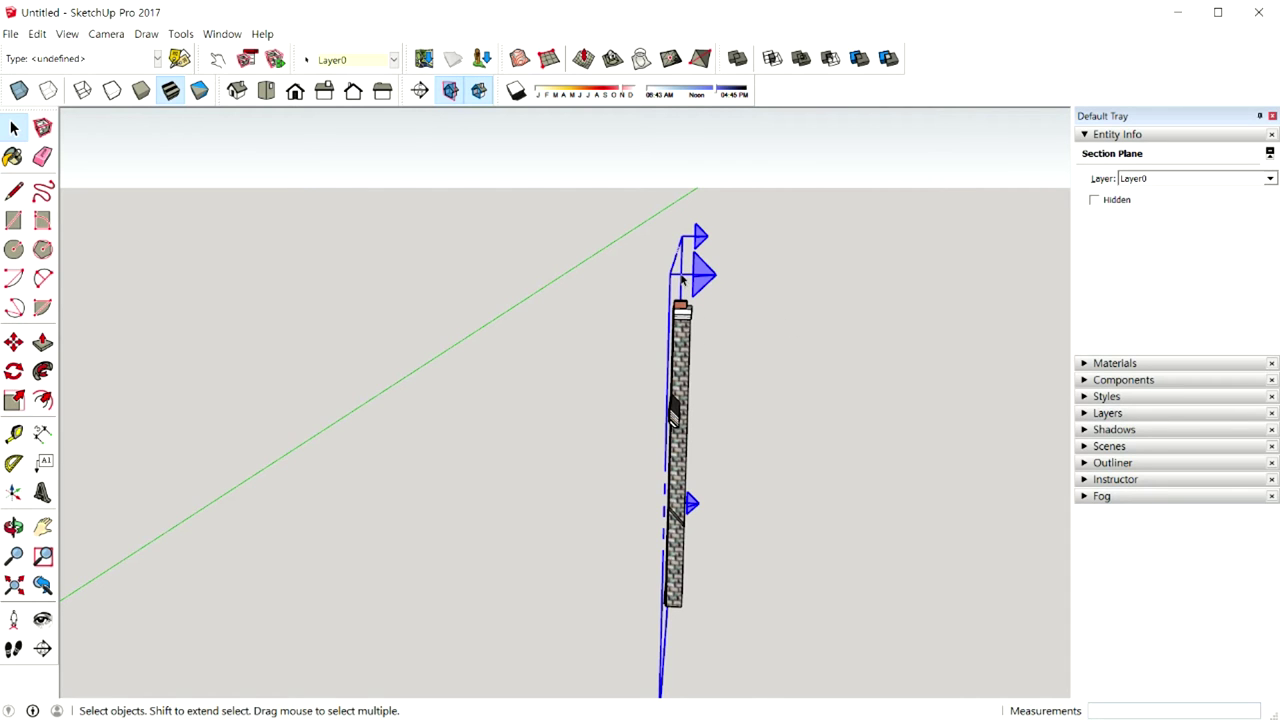
right_click(681, 280)
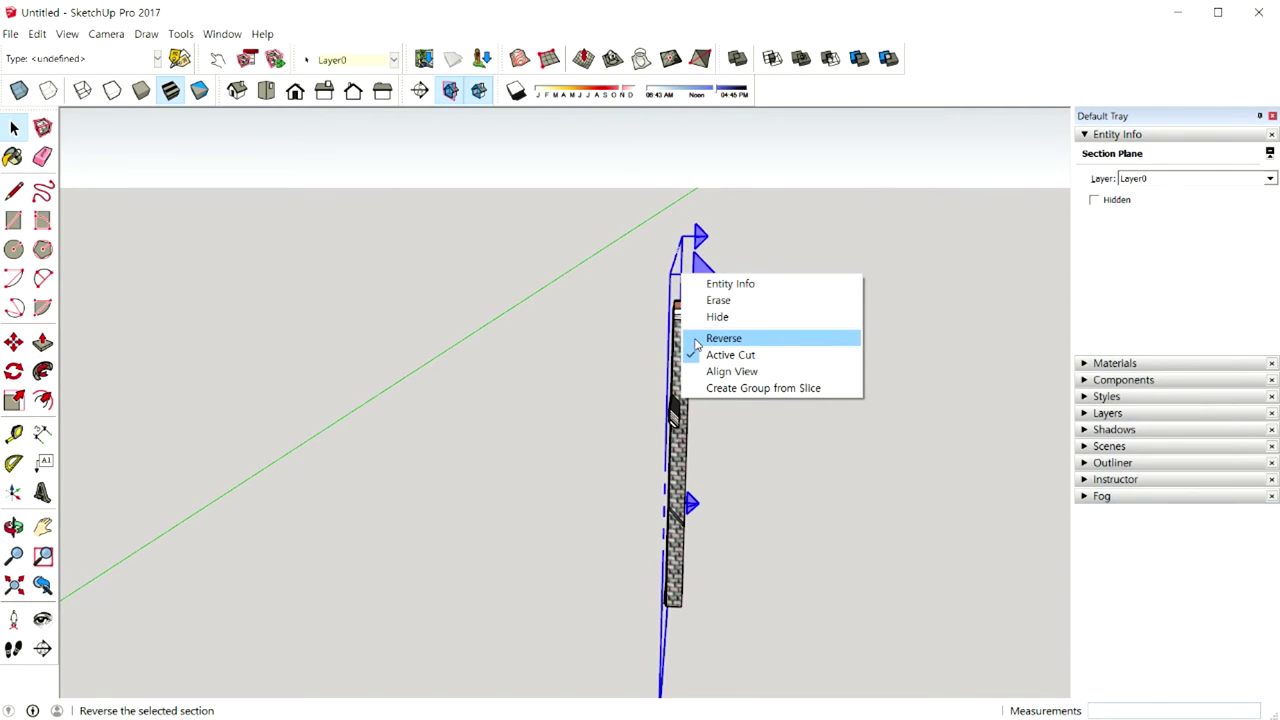
left_click(697, 340)
middle_click_drag(726, 337, 517, 335)
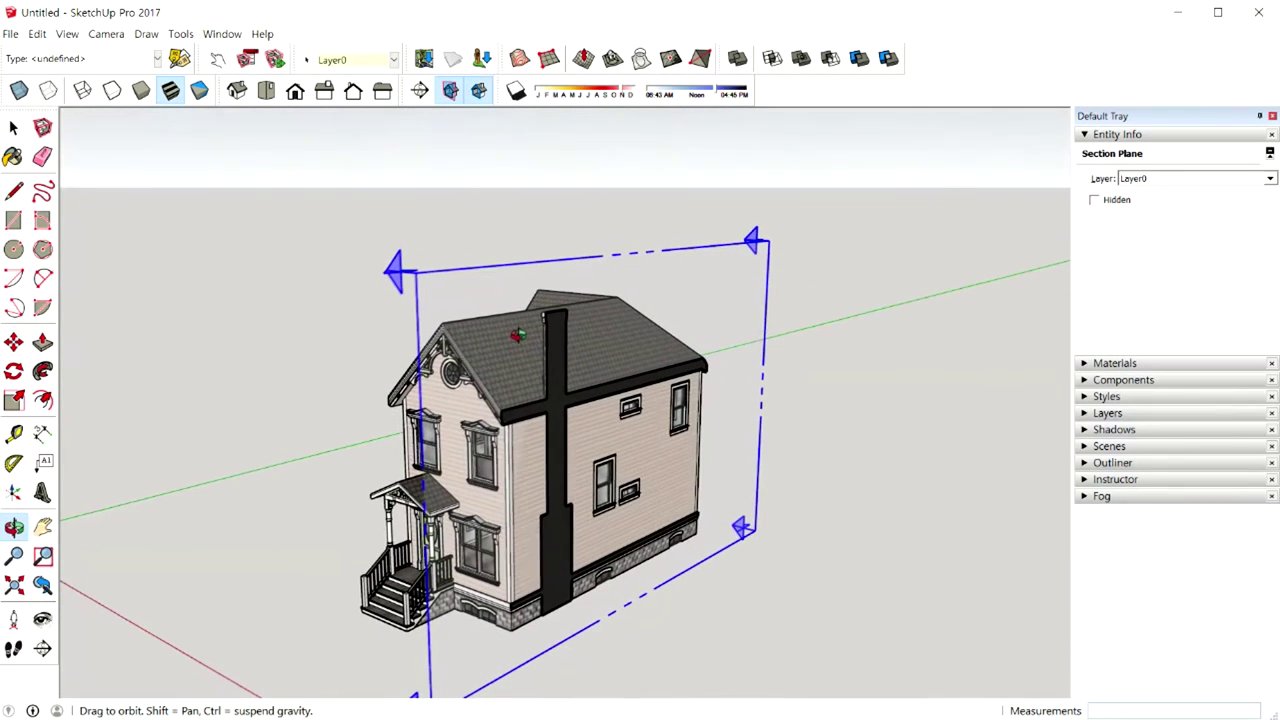
Uncheck the section plane's Active Cut so the whole house shows
left_click(403, 280)
left_click(403, 280)
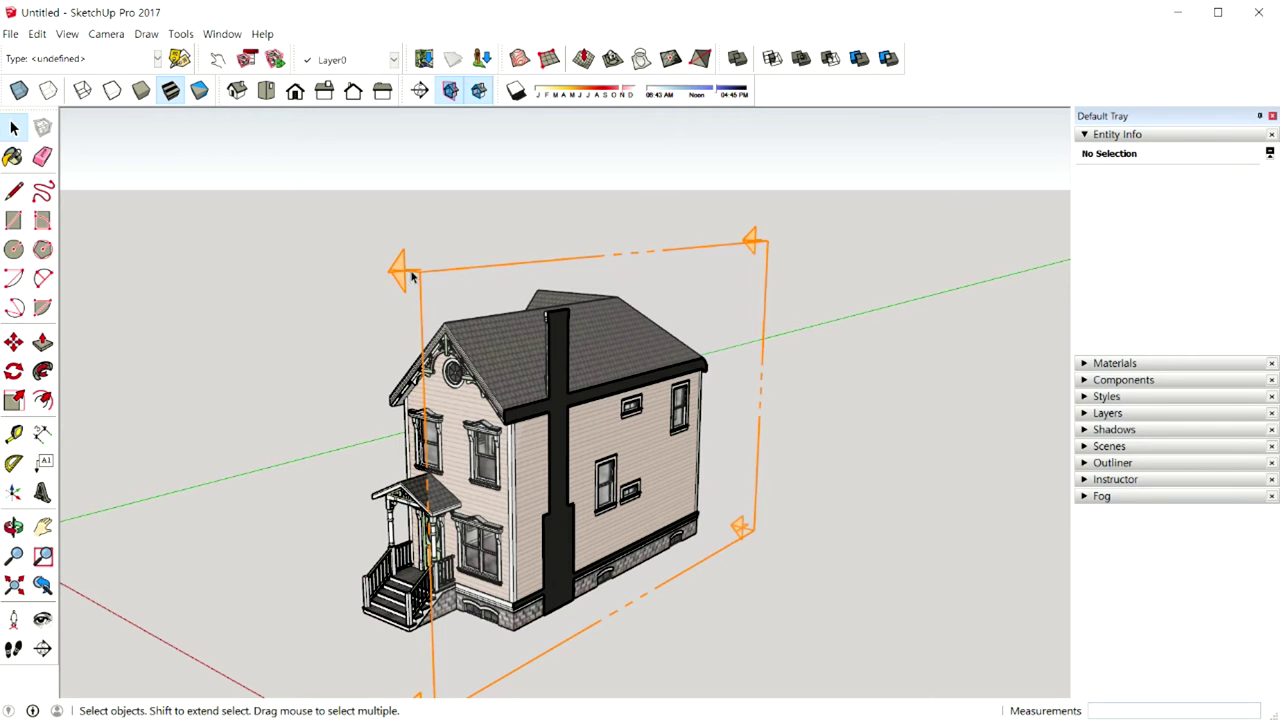
middle_click_drag(404, 278, 527, 312)
left_click(527, 312)
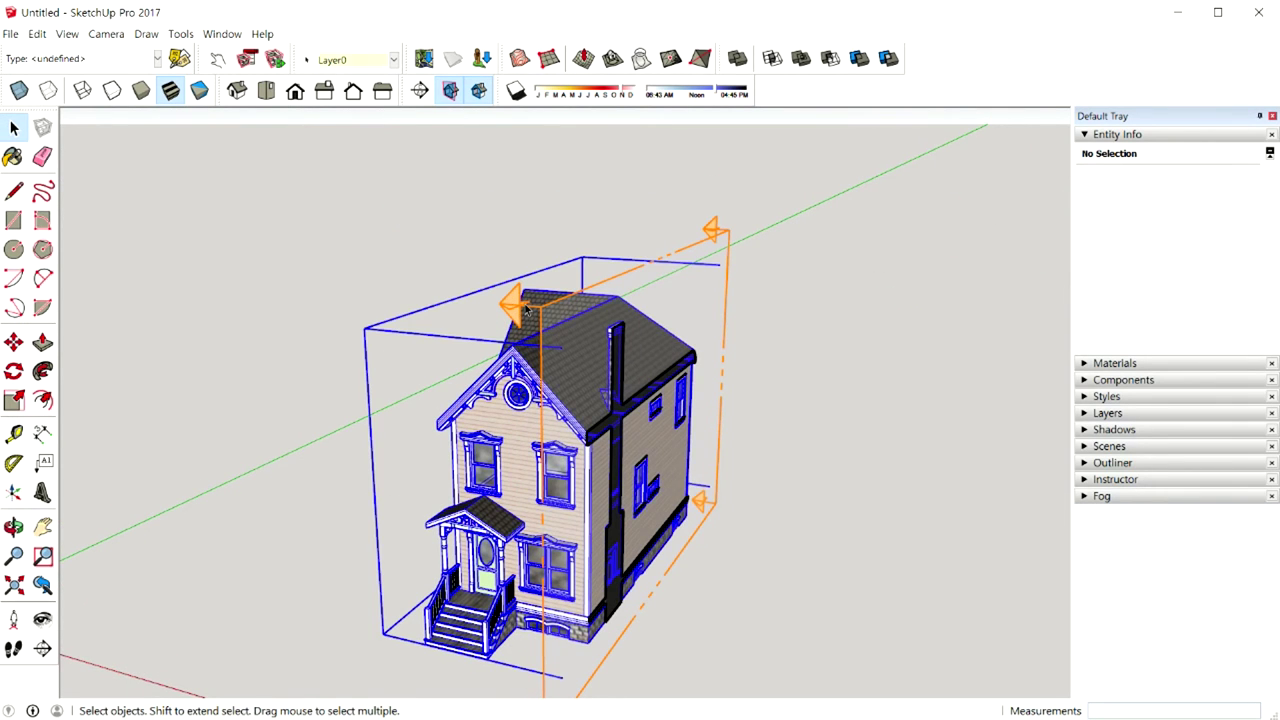
right_click(526, 304)
left_click(777, 437)
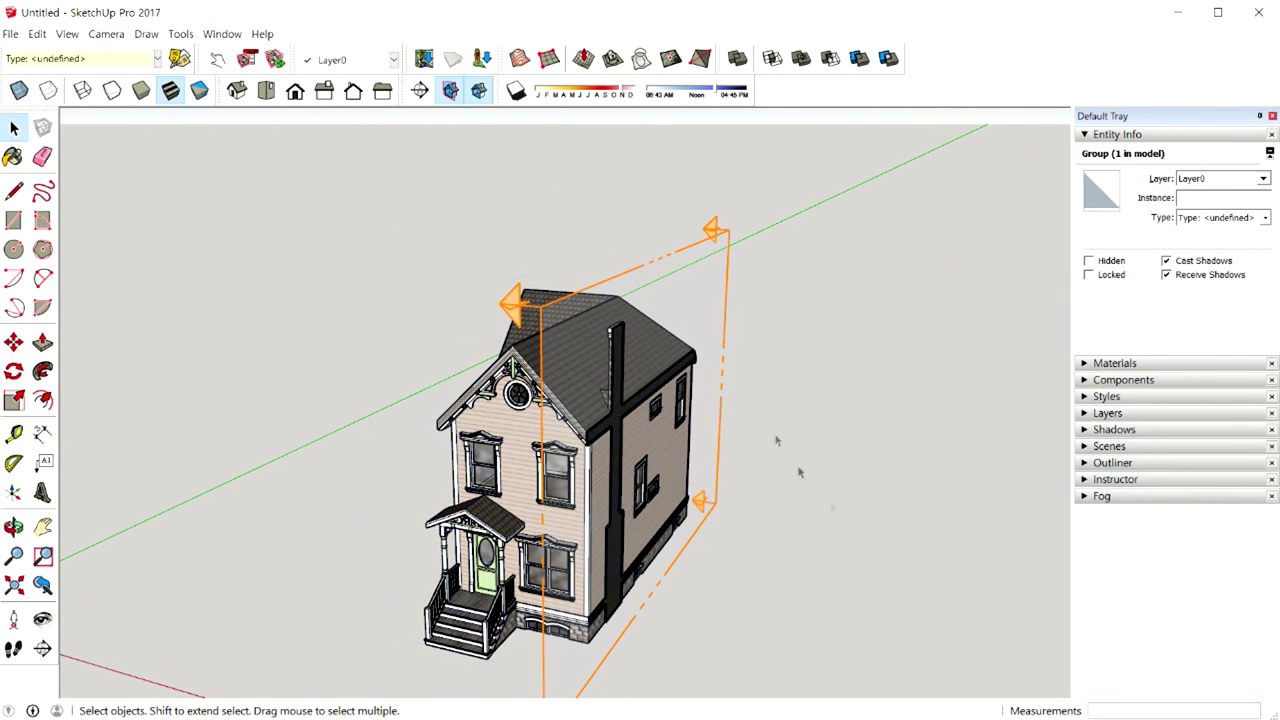
right_click(713, 237)
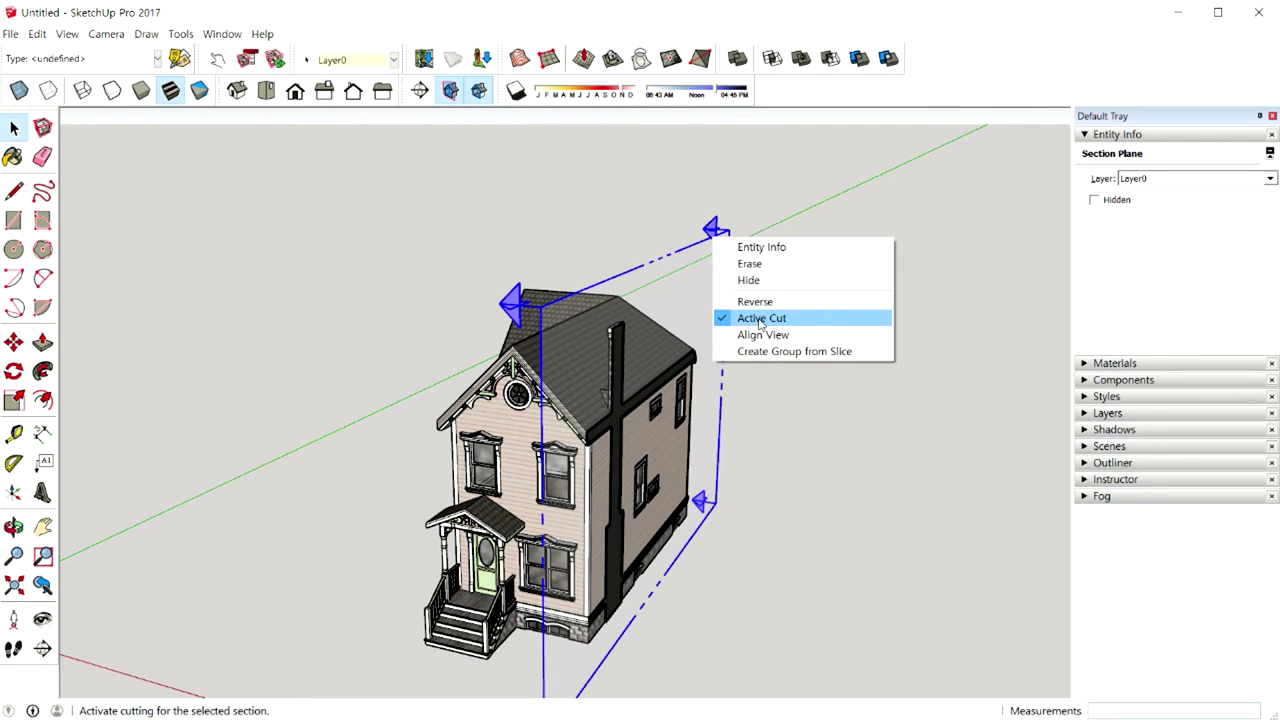
left_click(760, 318)
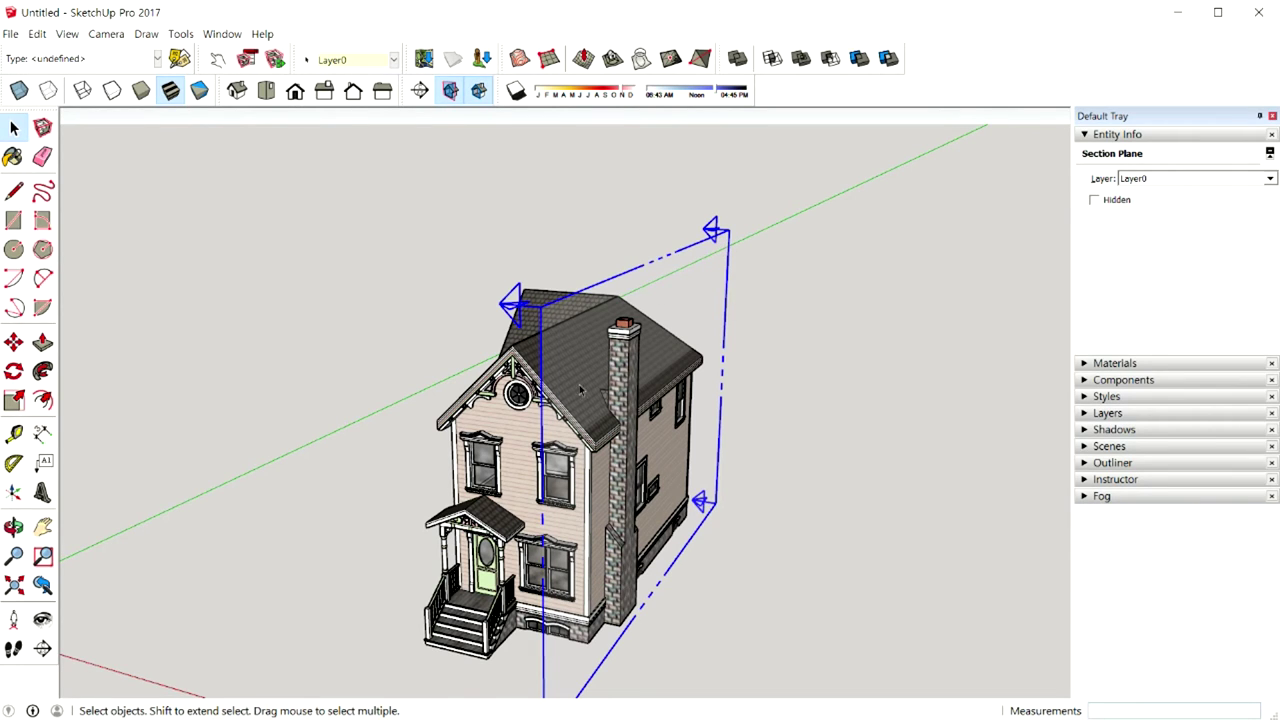
Re-enable Active Cut, then use Align View to face the section plane squarely
middle_click_drag(643, 345, 651, 388)
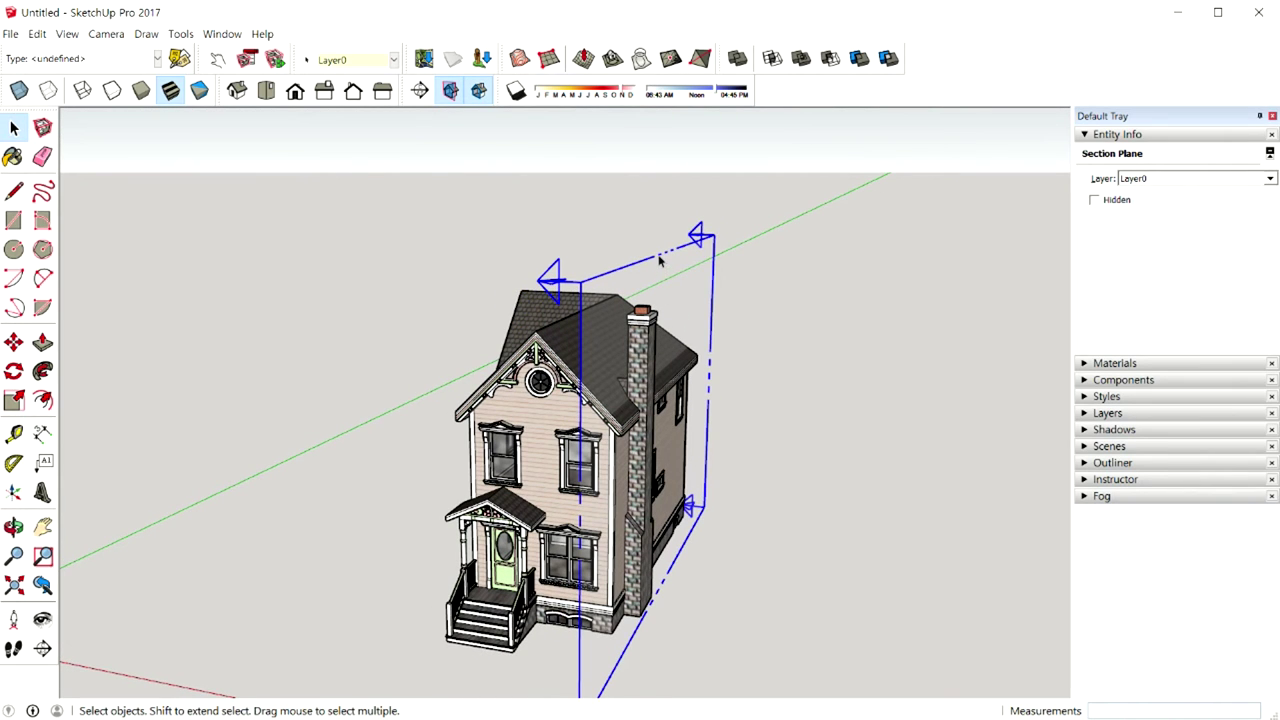
right_click(659, 260)
left_click(689, 339)
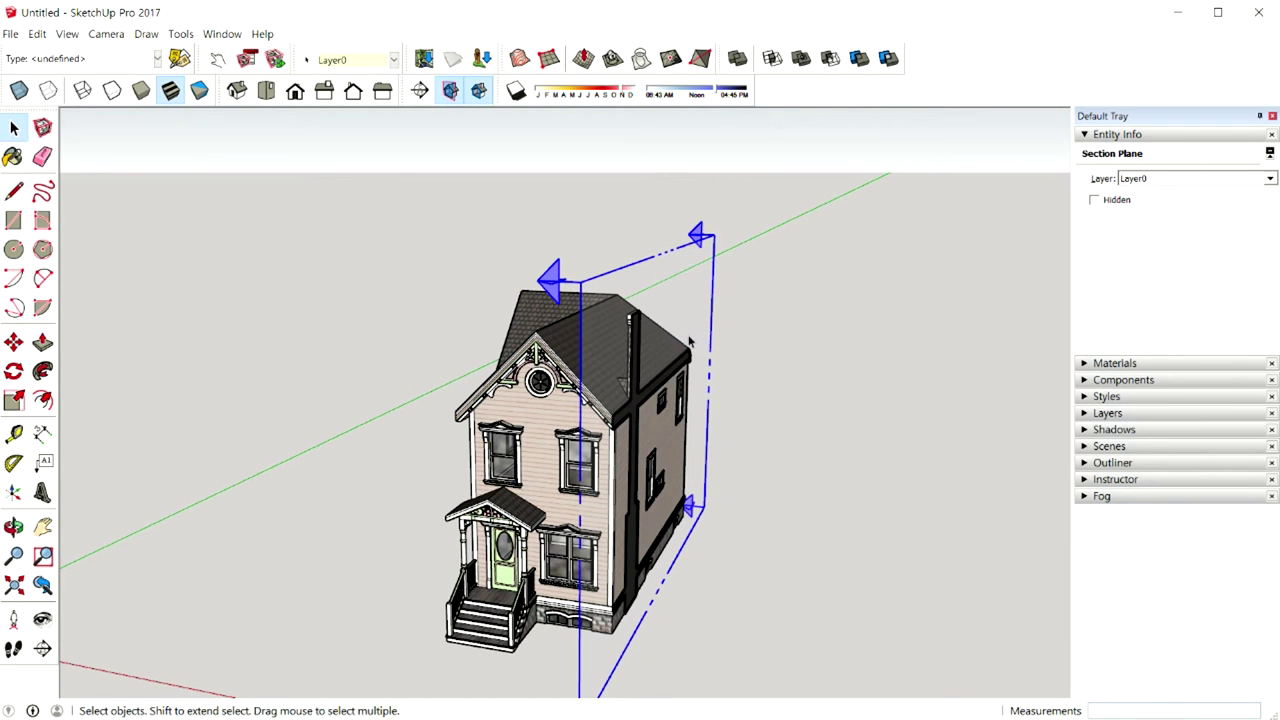
right_click(691, 248)
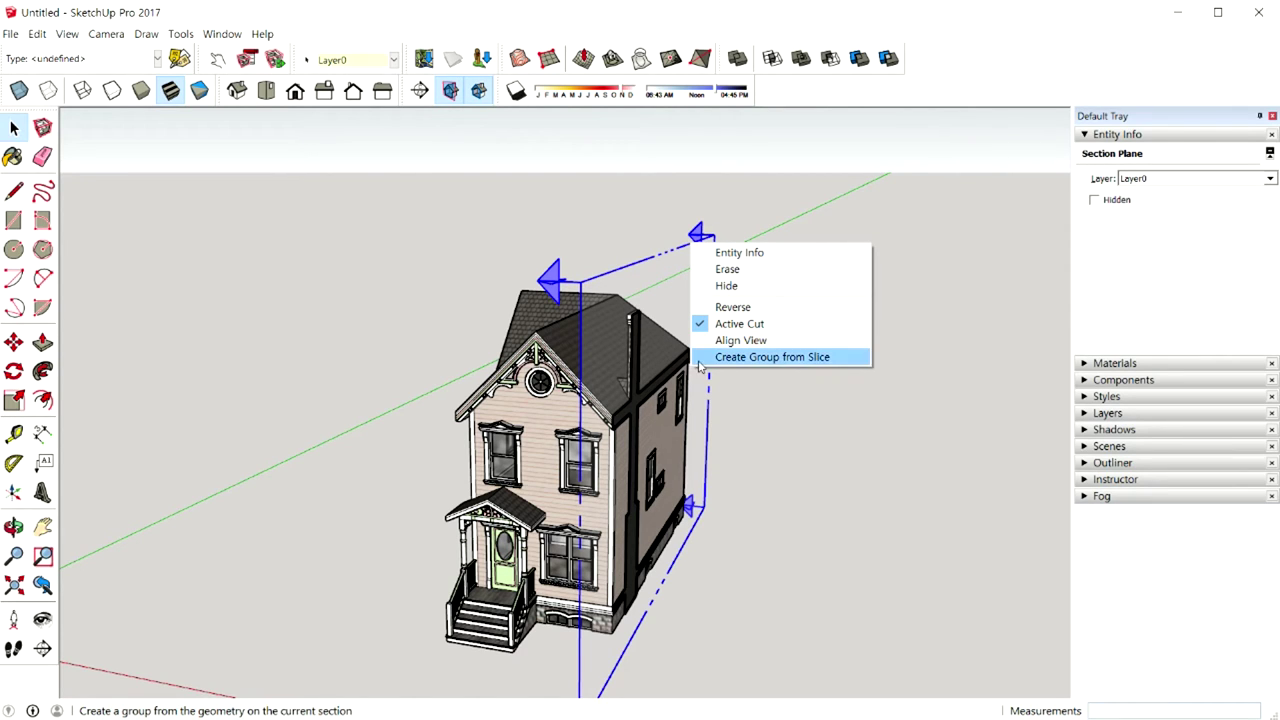
left_click(718, 345)
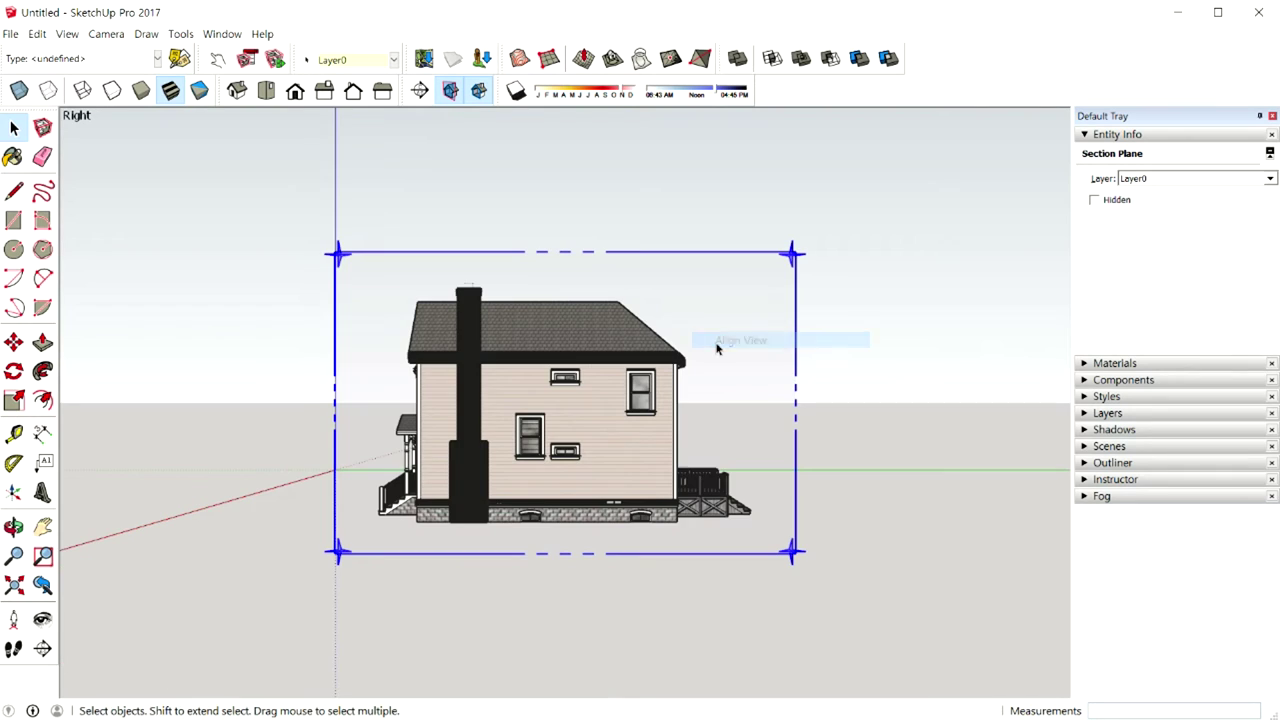
Zoom in, orbit back to a perspective view, and bring up the section plane's context menu
scroll(557, 402, "up", 2)
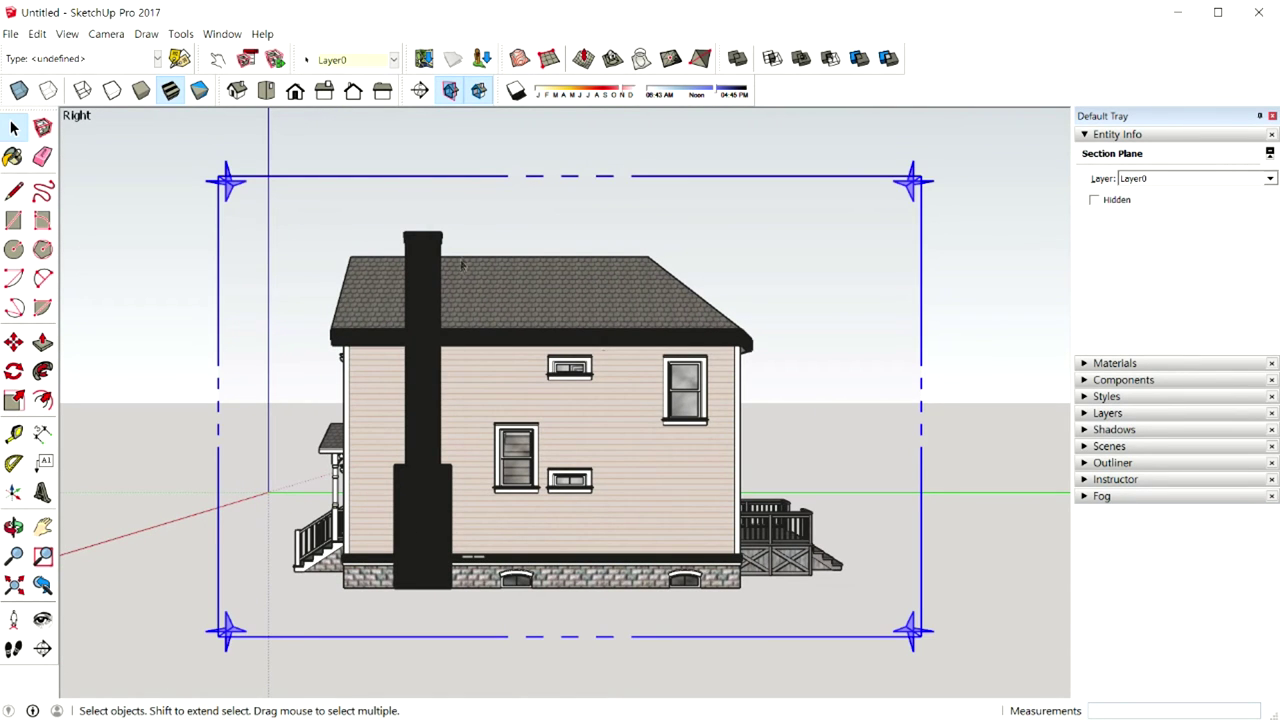
middle_click_drag(543, 226, 857, 437)
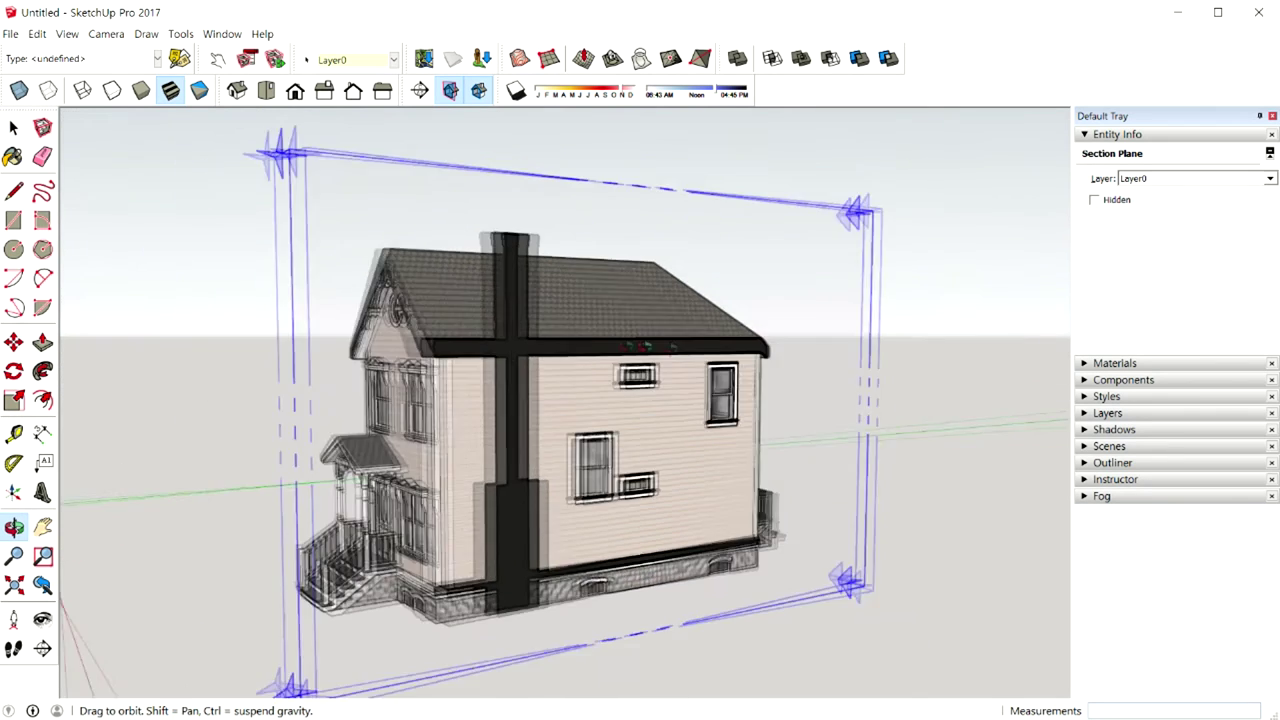
right_click(566, 257)
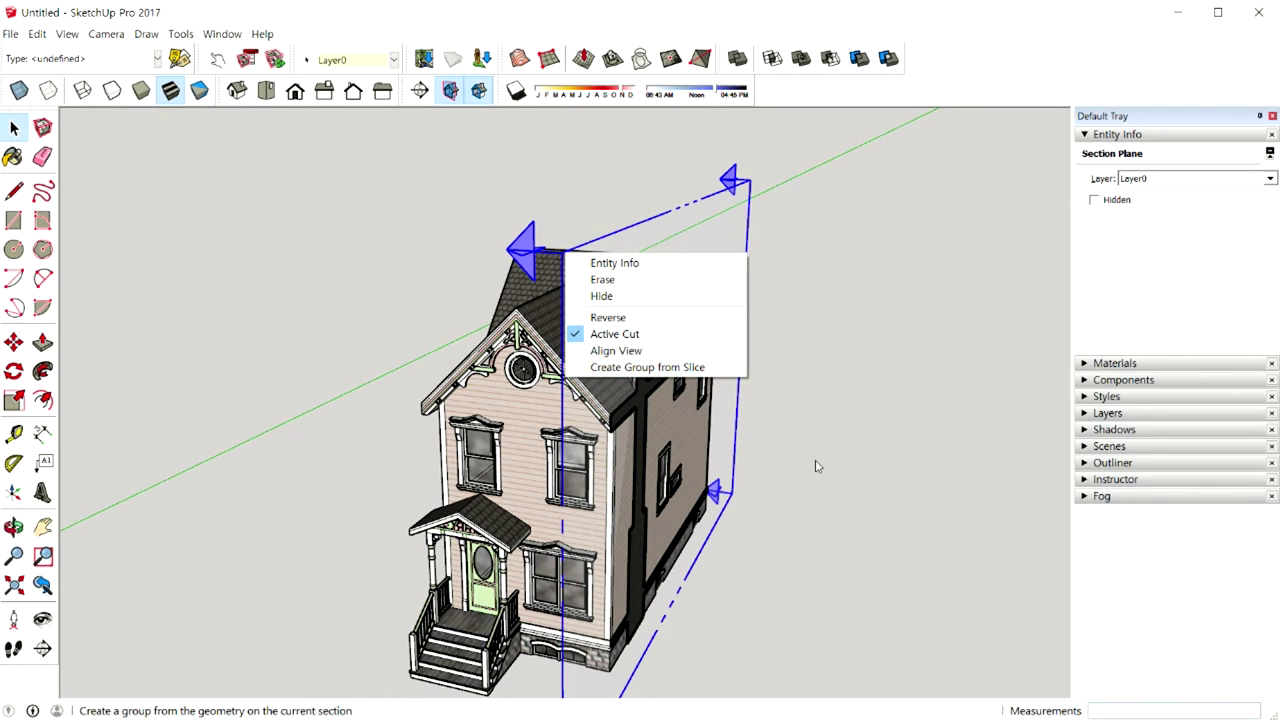
Create a group from the section slice, then select the section plane
left_click(815, 466)
left_click(530, 258)
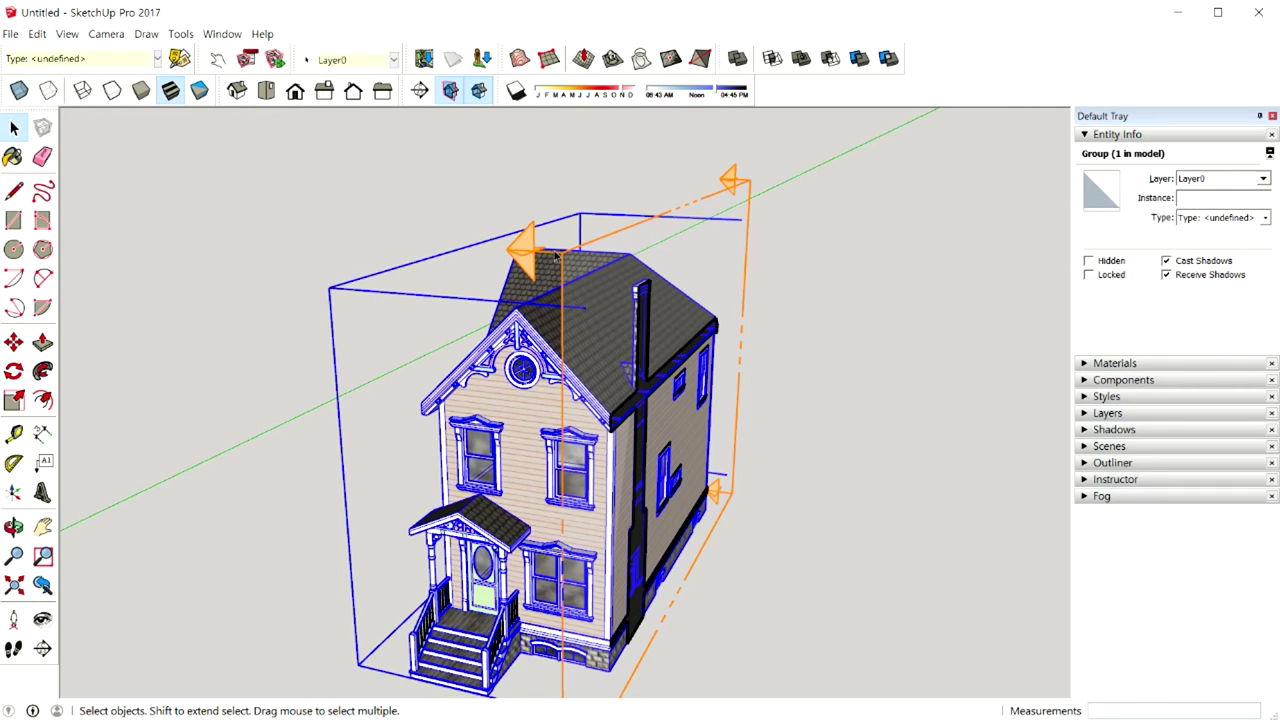
left_click(560, 258)
middle_click_drag(560, 258, 337, 320)
Move the section plane left along the red axis so it cuts into the house
key("m")
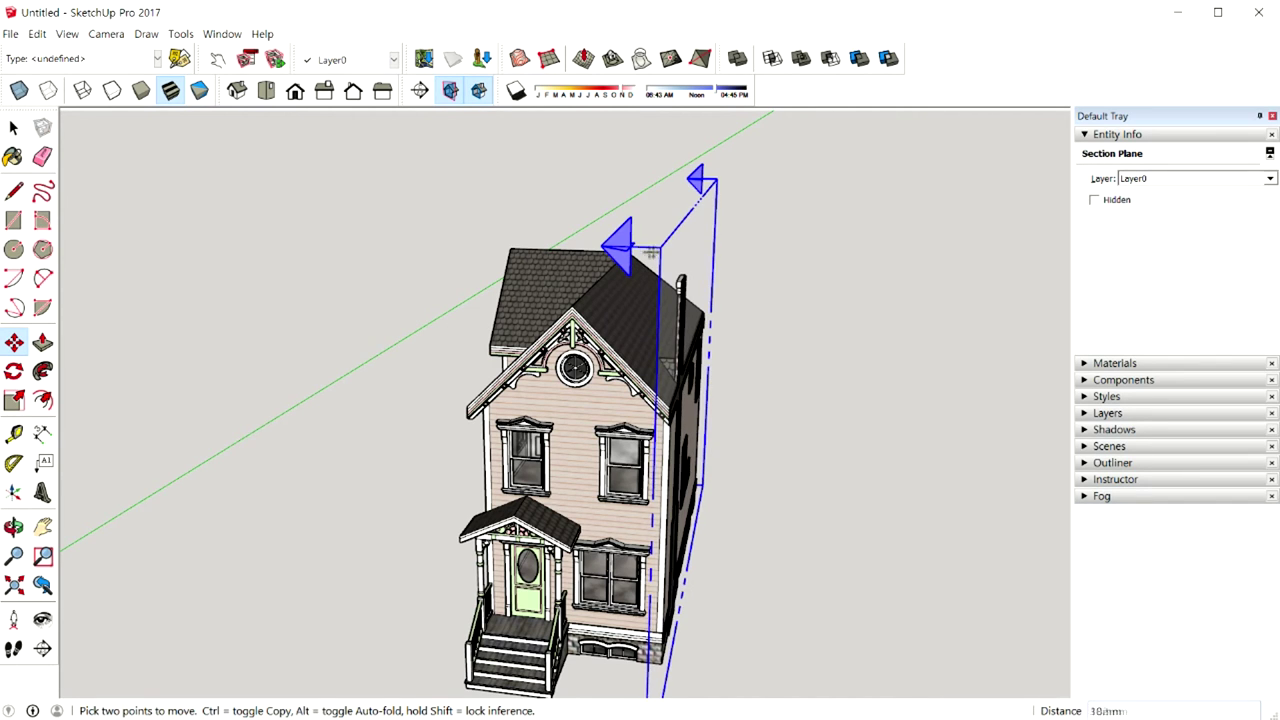
left_click(658, 252)
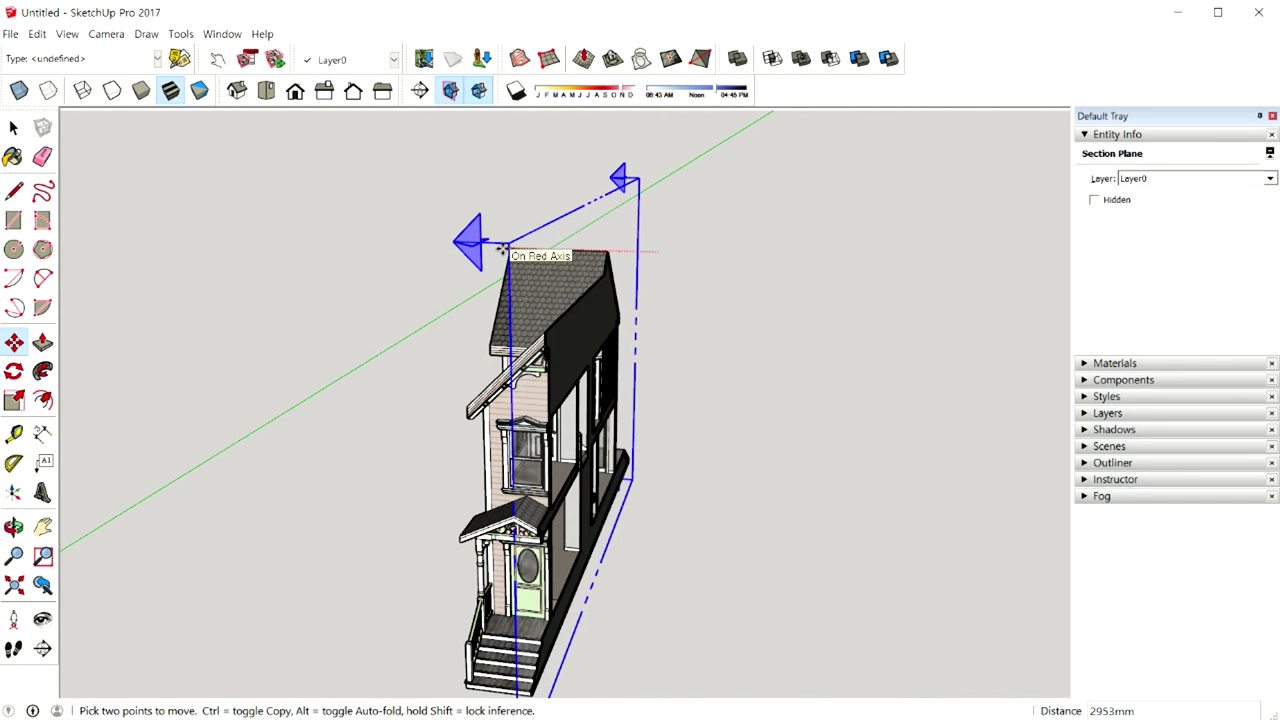
left_click(503, 249)
mouse_move(669, 354)
middle_mouse_down()
mouse_move(254, 312)
mouse_move(408, 284)
middle_mouse_up()
key("space")
mouse_move(432, 410)
middle_mouse_down()
mouse_move(503, 355)
mouse_move(470, 340)
middle_mouse_up()
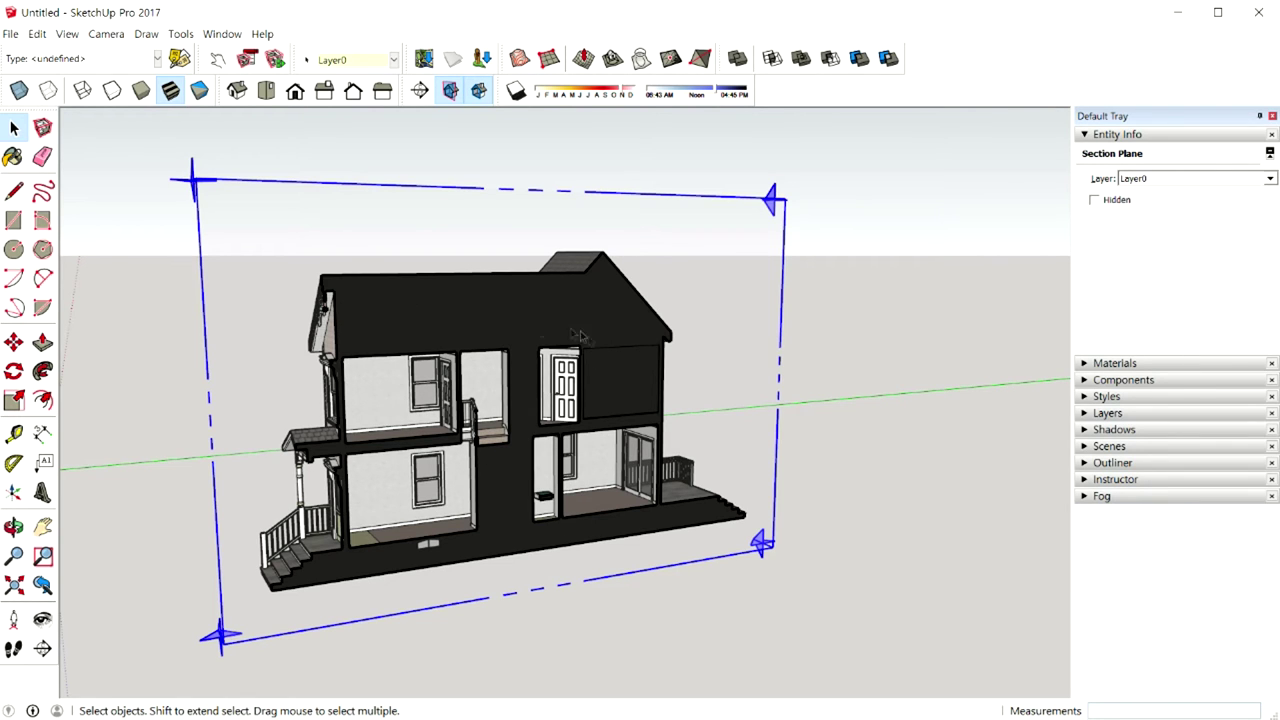
middle_click_drag(408, 410, 580, 440)
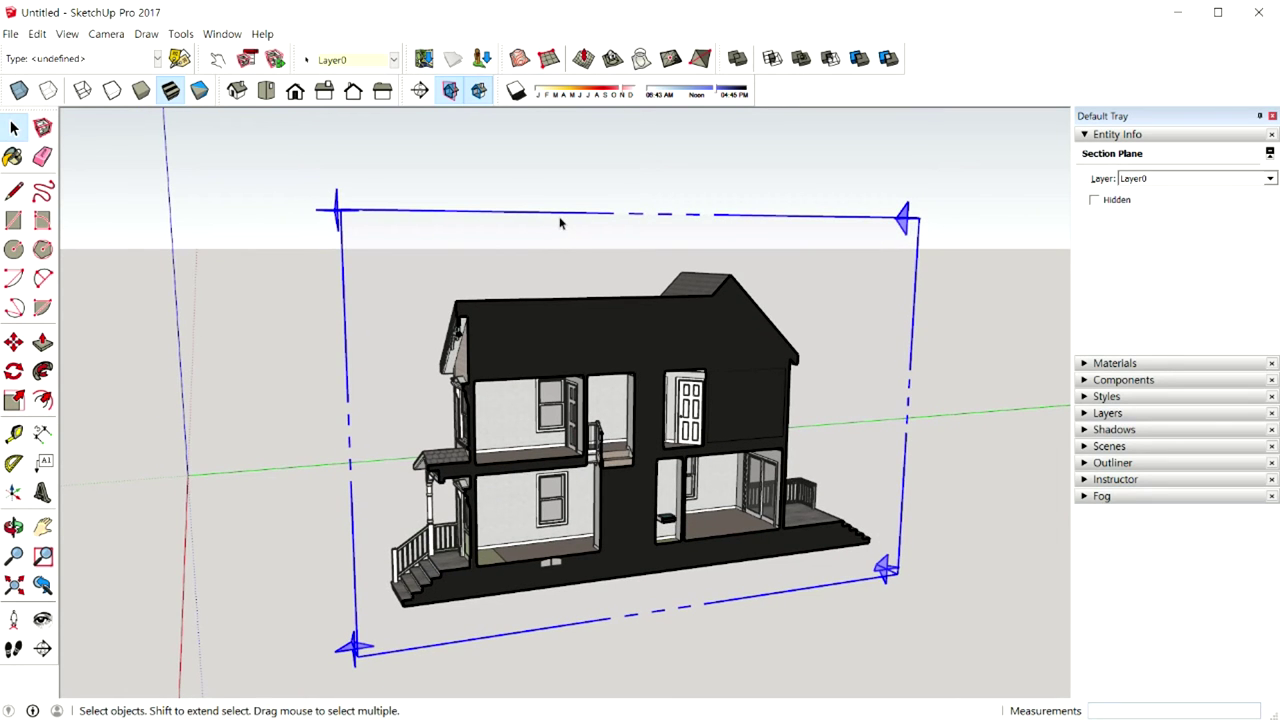
Double-click the section plane to disable Active Cut, showing the house whole
left_click(534, 213)
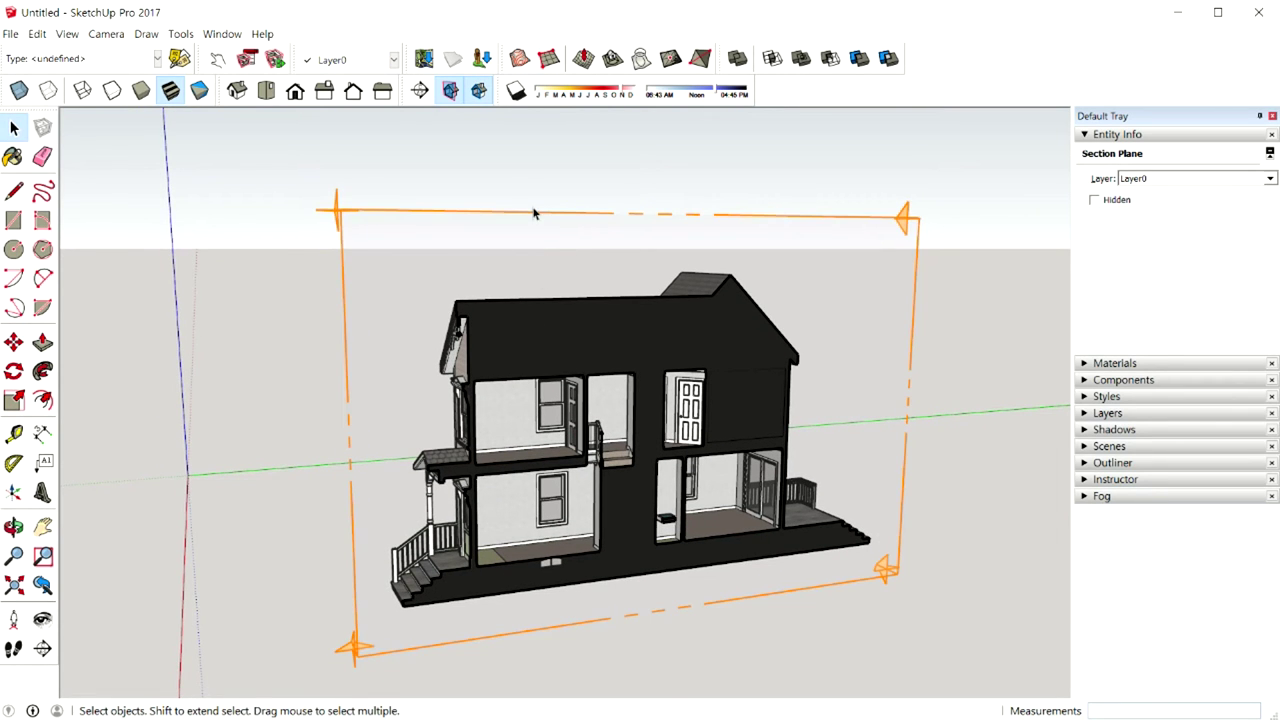
left_click(533, 214)
double_click(534, 218)
middle_click_drag(534, 221, 943, 409)
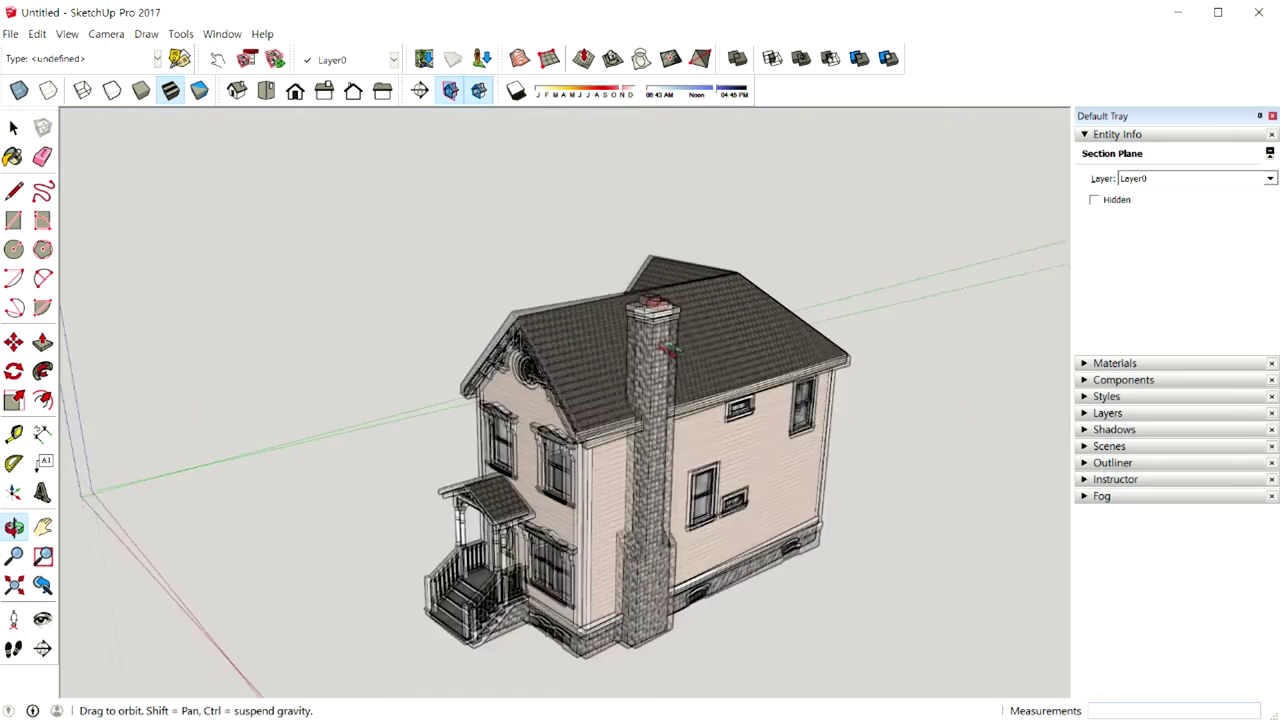
Place a horizontal section plane on the roof and raise it to cut through the upper floor
left_click(419, 93)
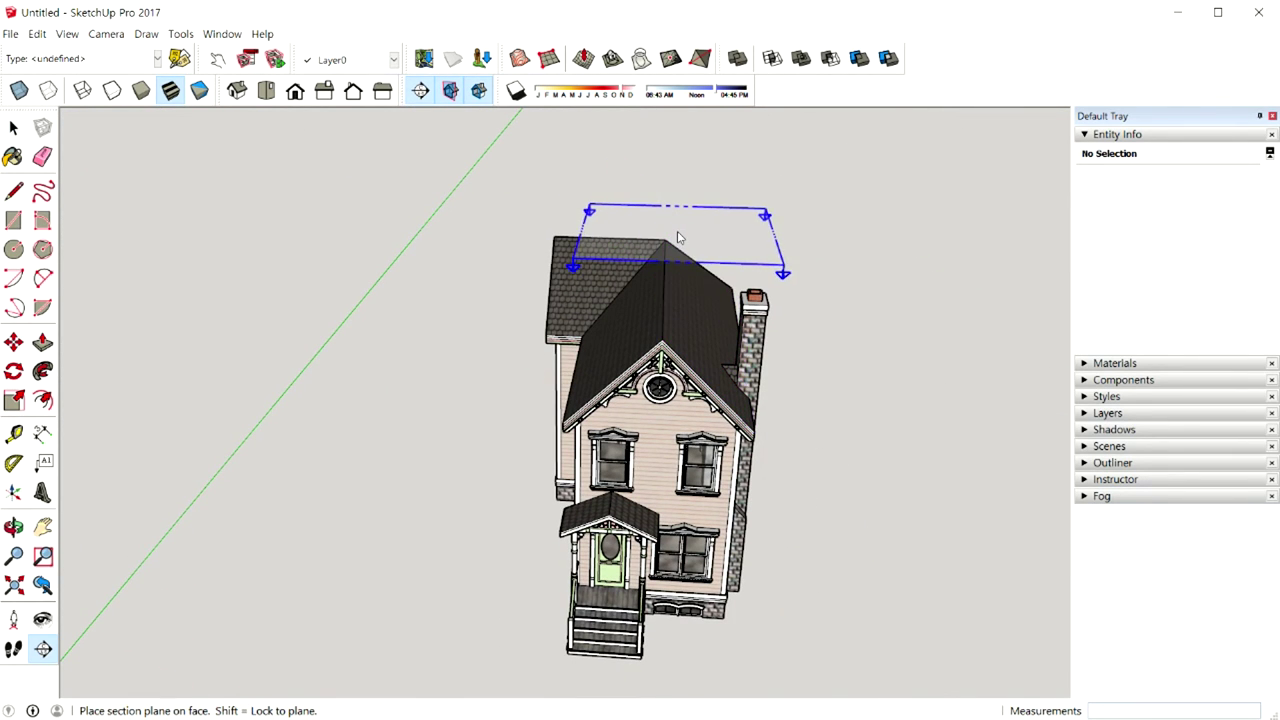
left_click(563, 380)
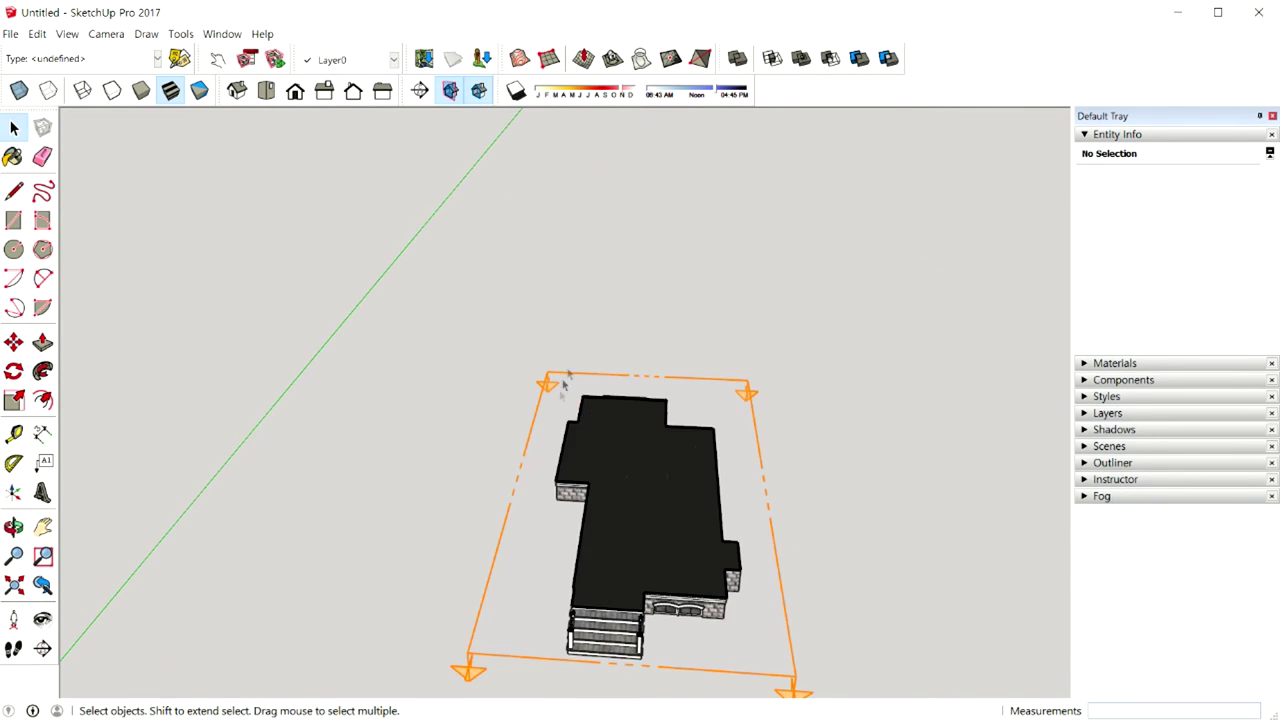
left_click(507, 662)
key("m")
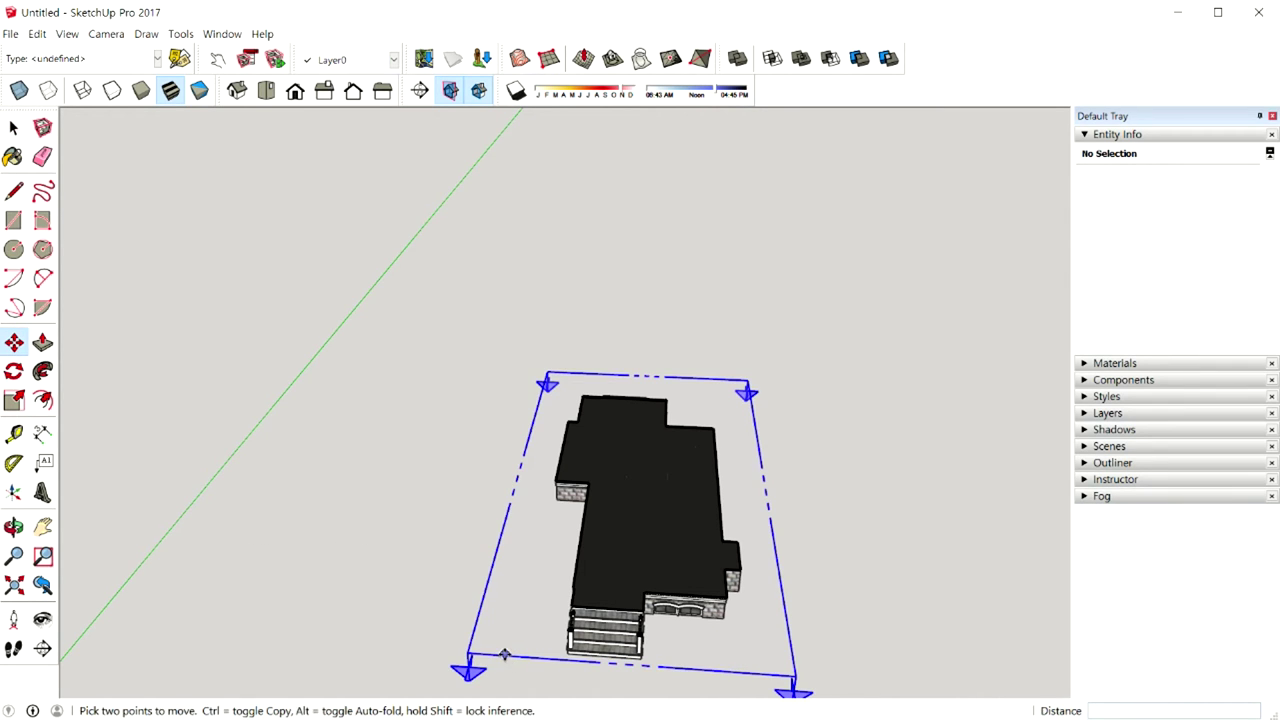
left_click(527, 409)
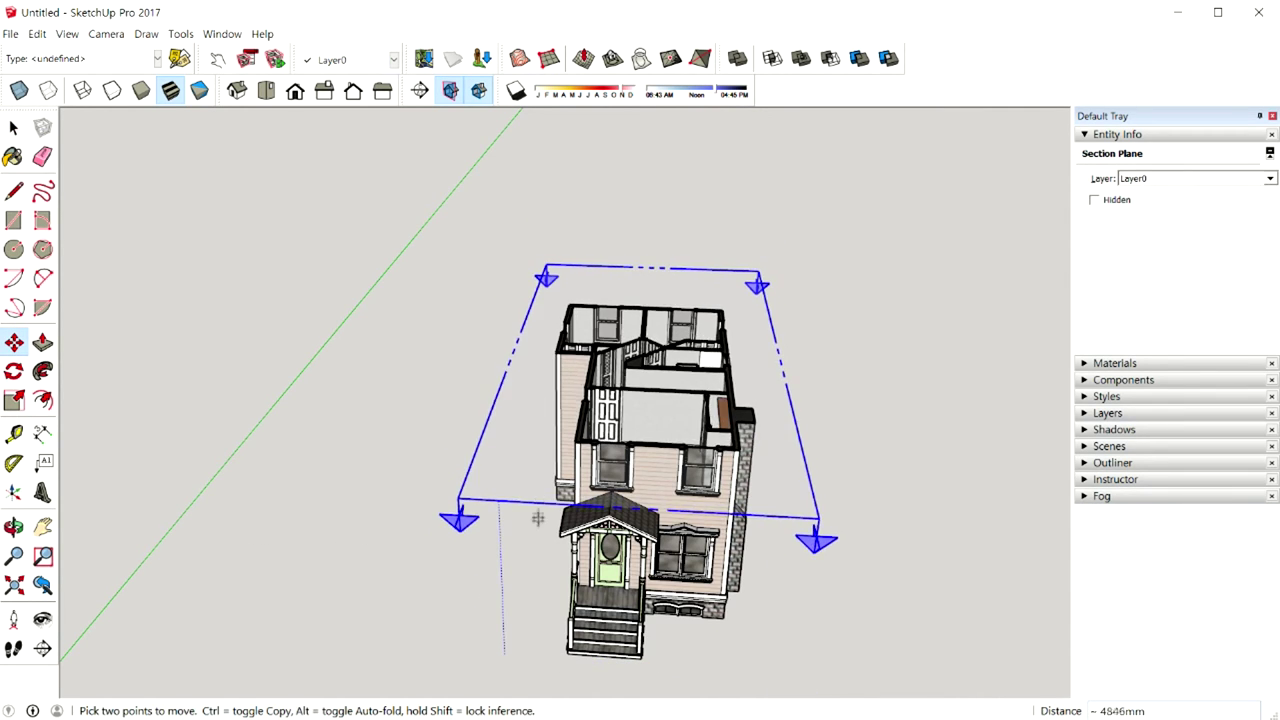
middle_click_drag(538, 548, 562, 349)
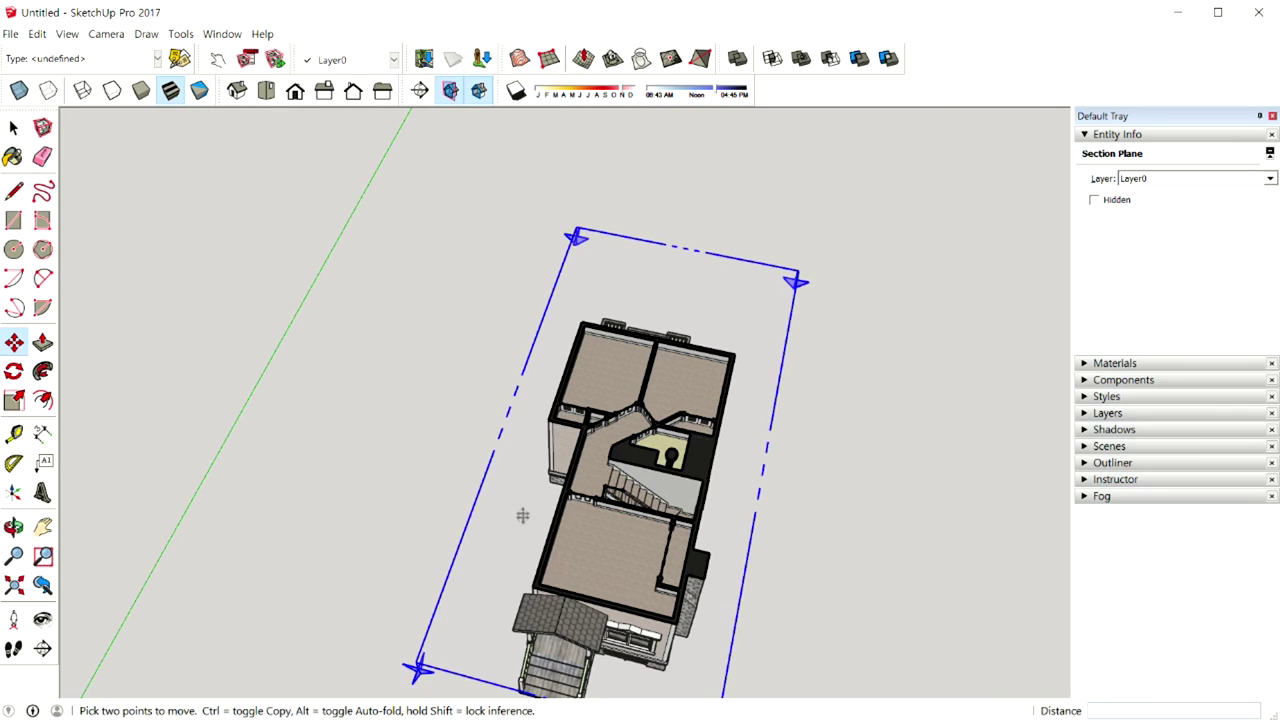
middle_click_drag(743, 460, 700, 325)
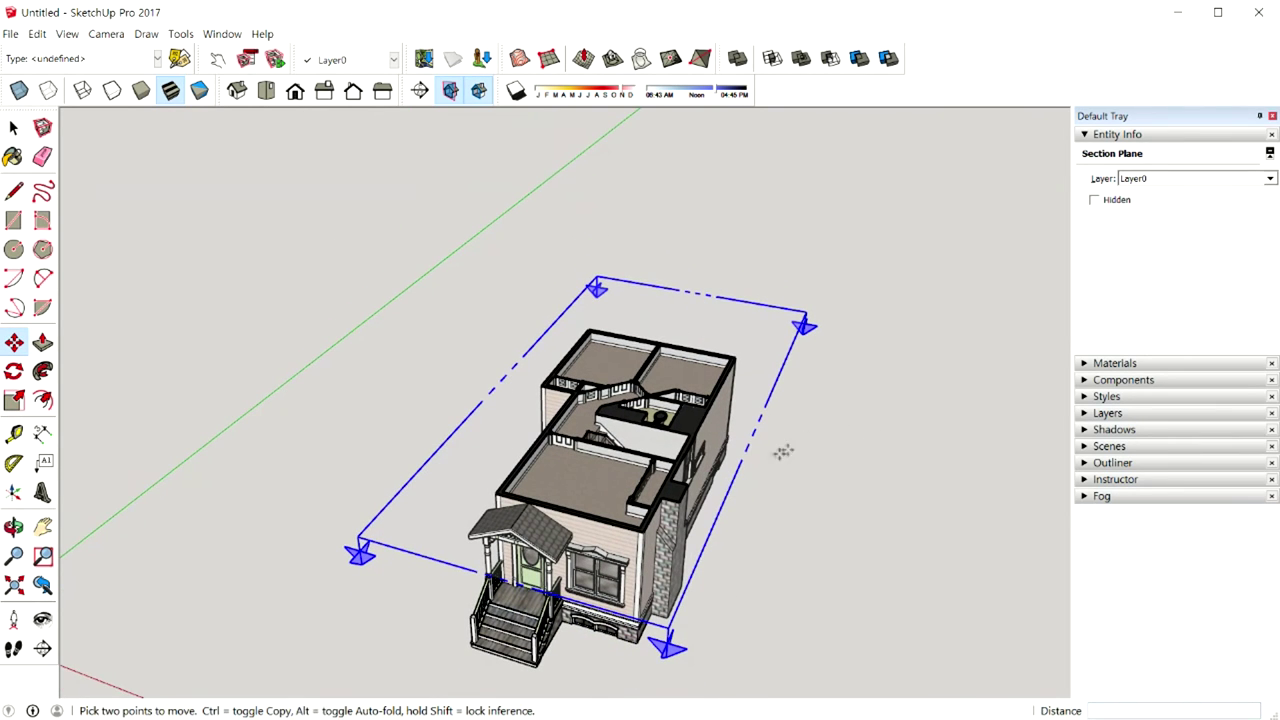
key("space")
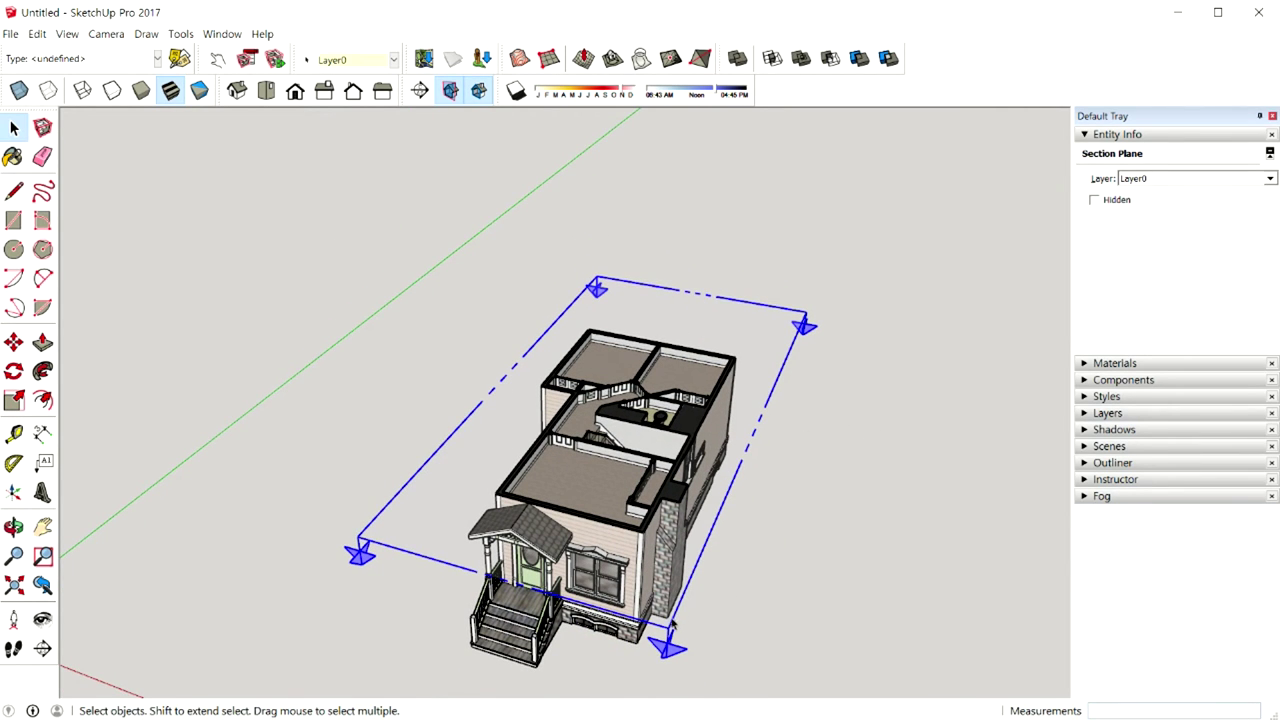
Create a group from the horizontal section slice
right_click(673, 622)
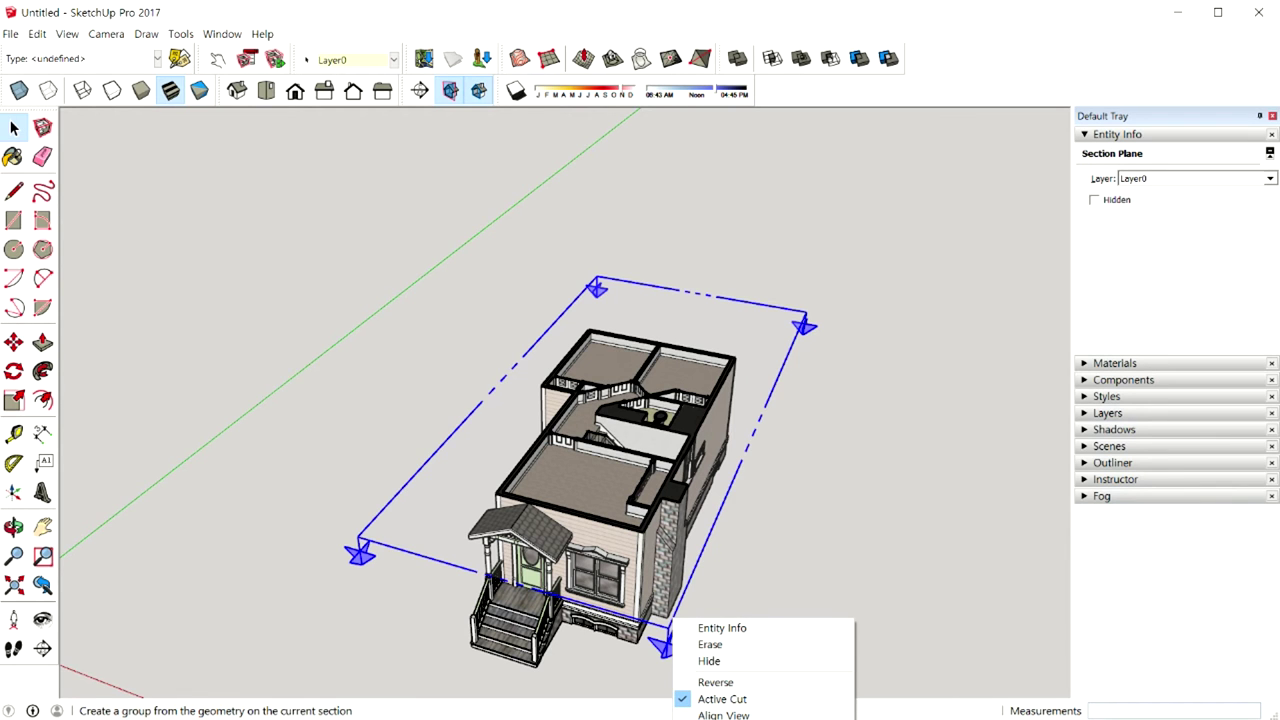
left_click(745, 717)
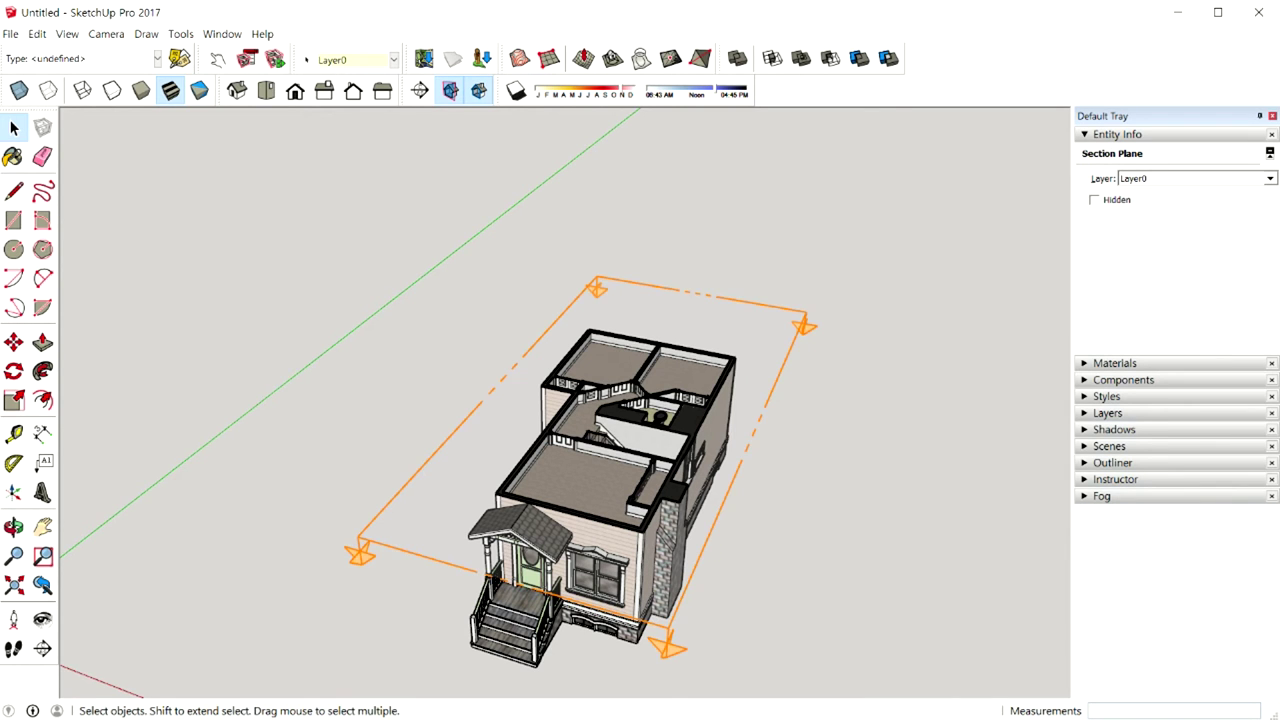
scroll(700, 480, "down", 2)
scroll(692, 466, "up", 3)
scroll(690, 468, "up", 2)
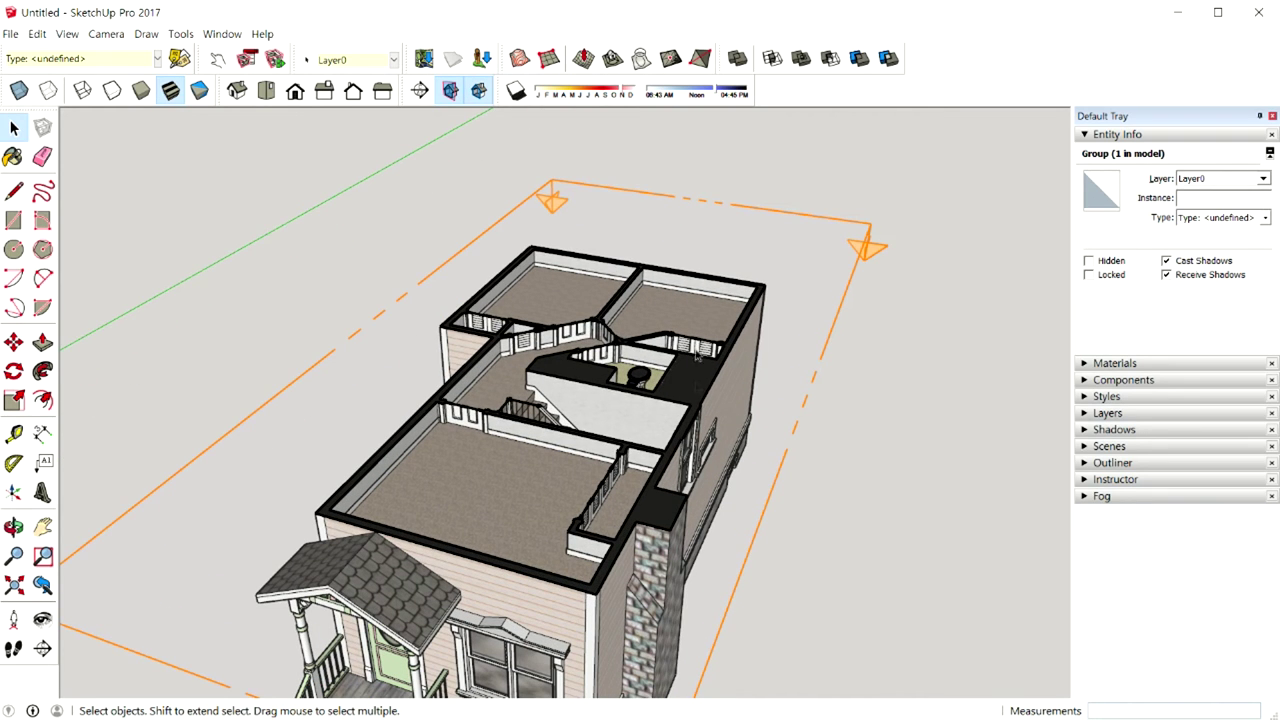
mouse_move(909, 433)
middle_mouse_down()
mouse_move(742, 413)
mouse_move(843, 408)
middle_mouse_up()
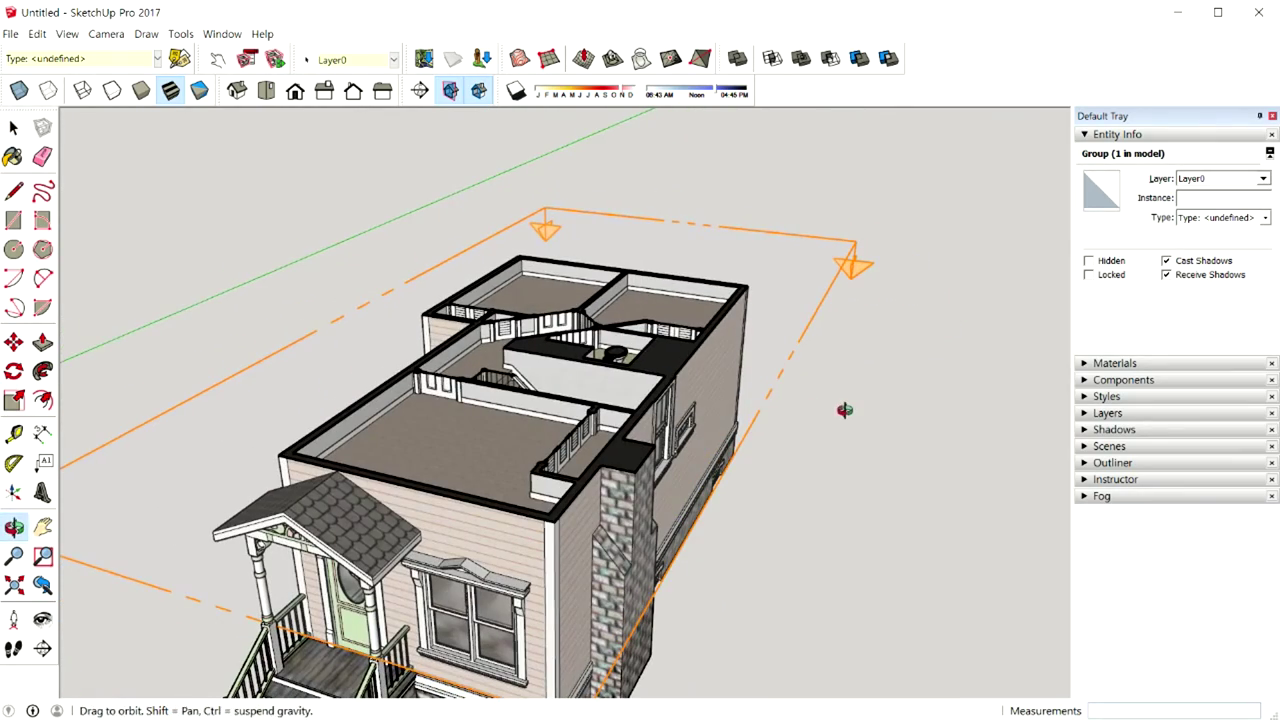
Delete the horizontal section plane so the house shows whole with its roof
left_click(850, 523)
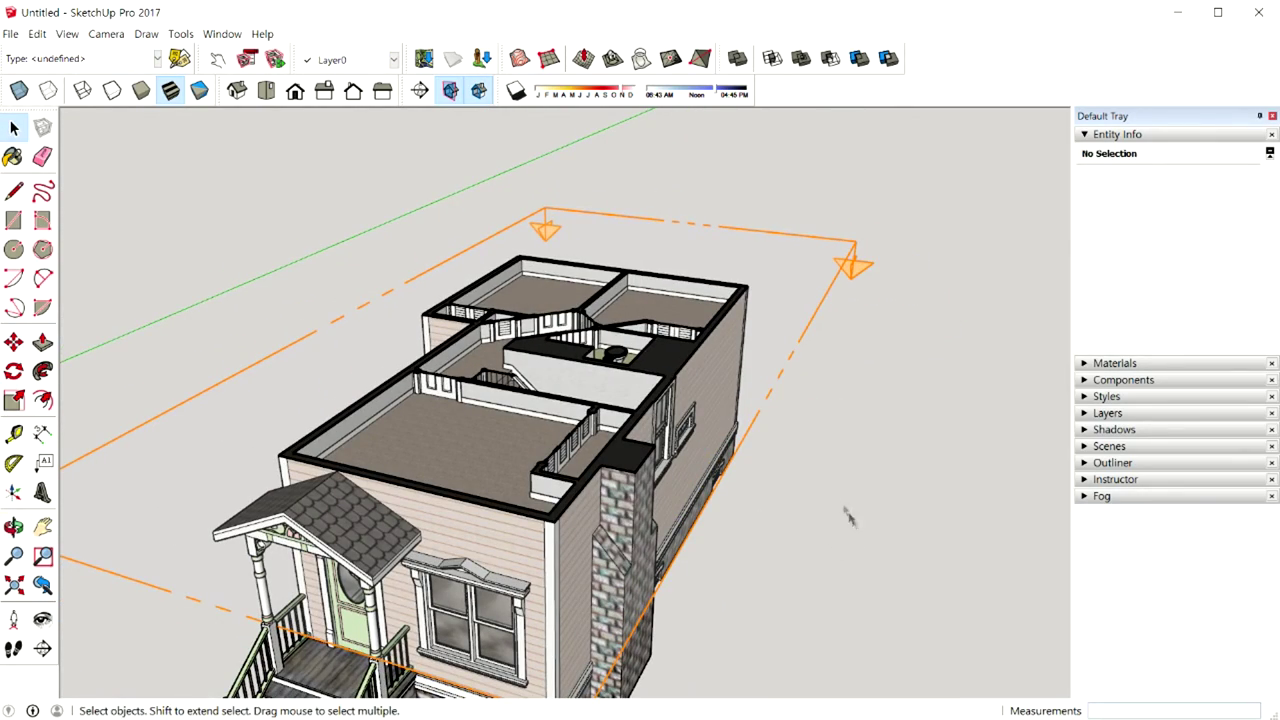
left_click(766, 404)
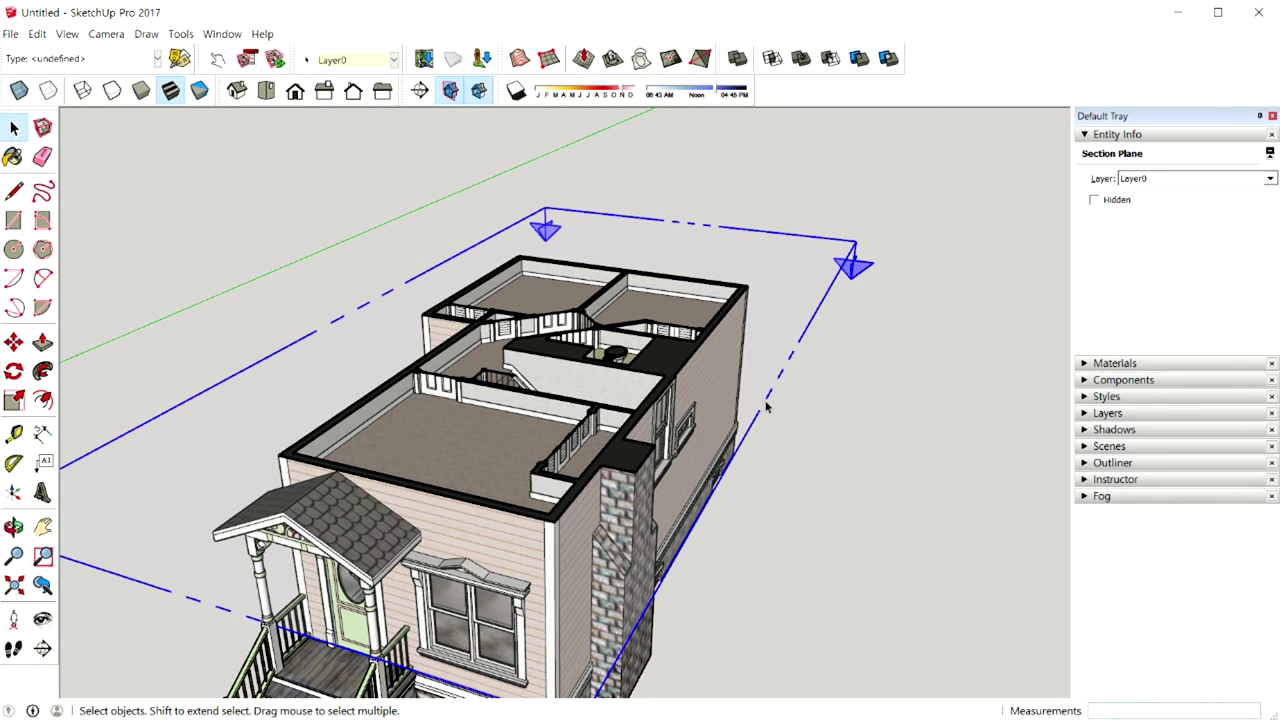
key("Delete")
scroll(587, 505, "up", 1)
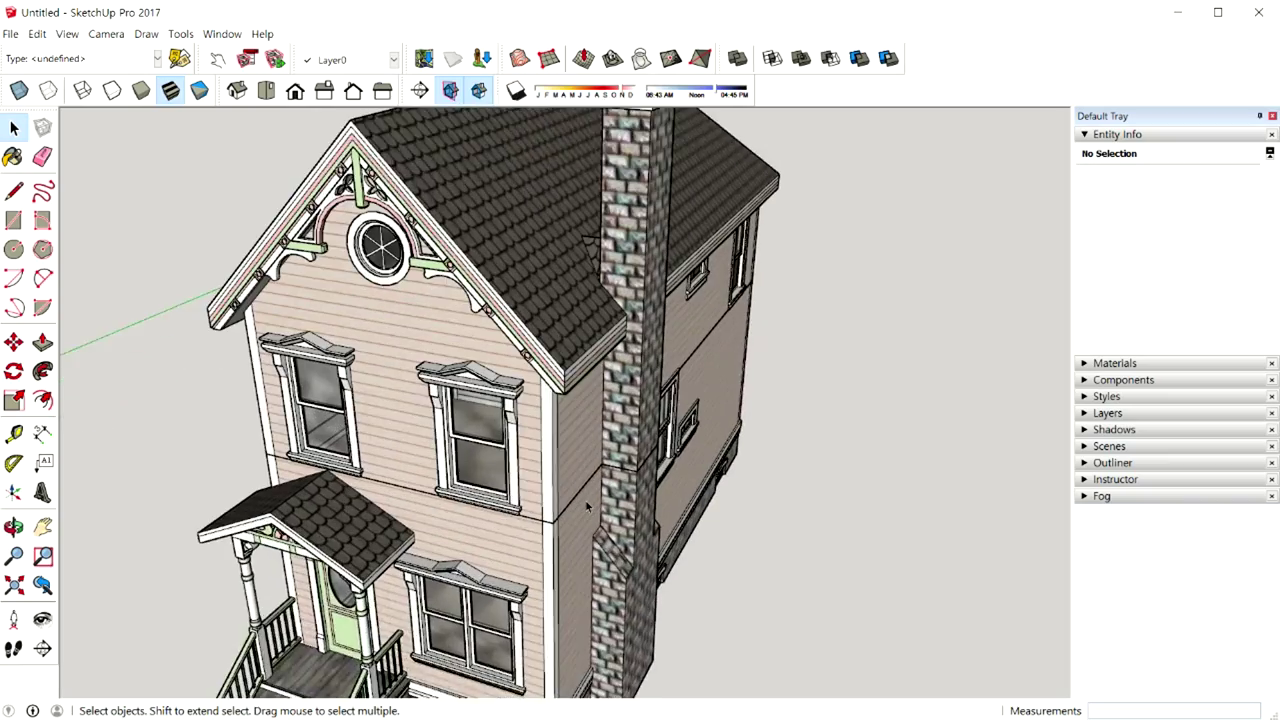
scroll(587, 502, "up", 1)
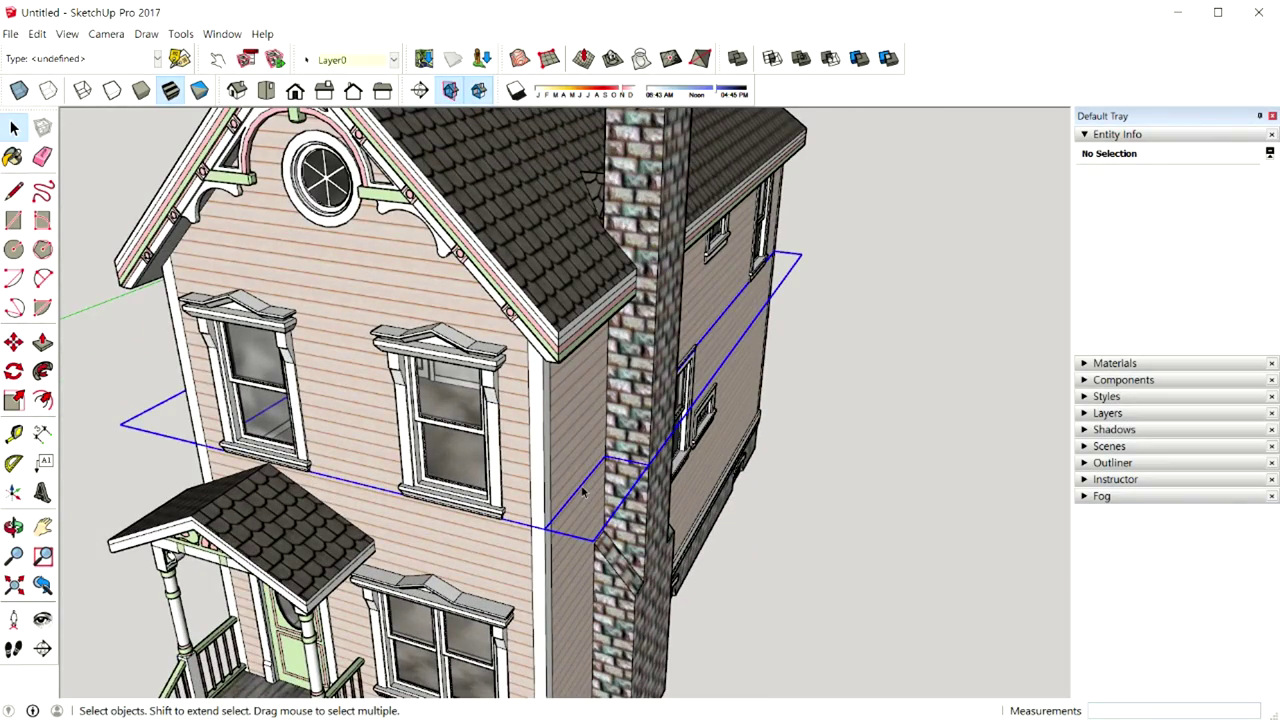
Move the floor-plan slice group out beside the house
left_click(583, 490)
middle_click_drag(586, 490, 592, 468)
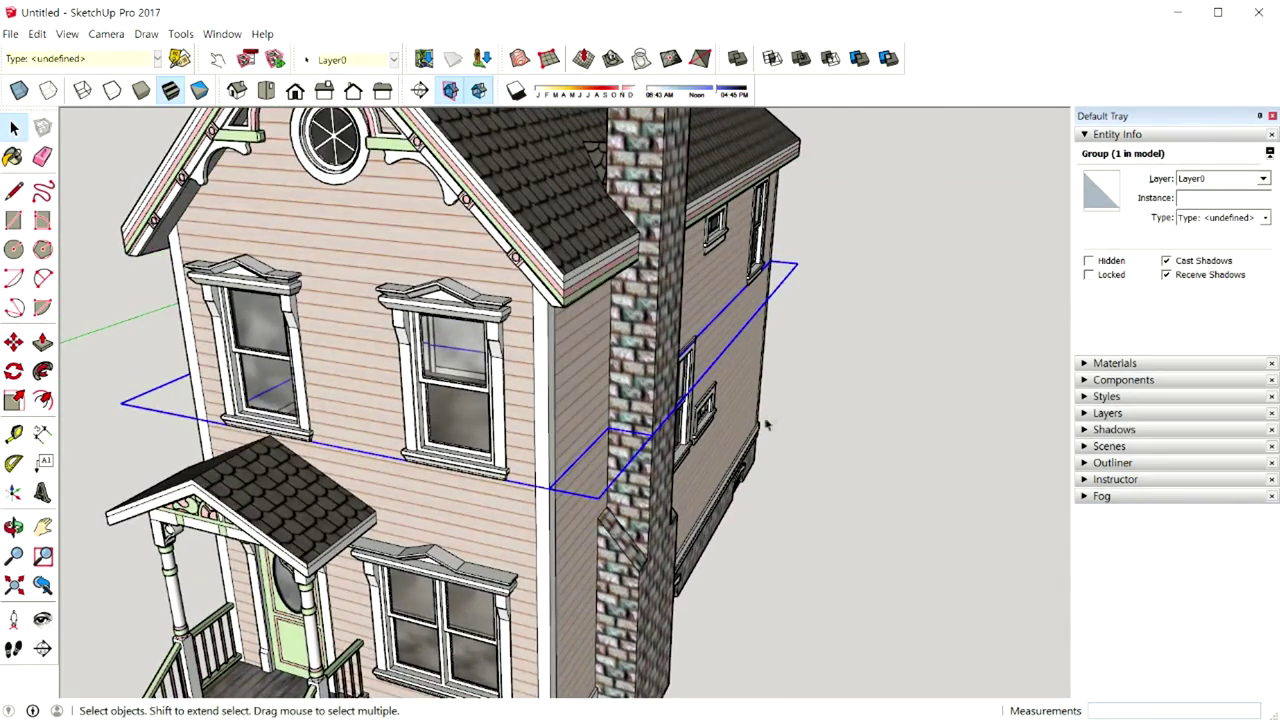
scroll(766, 425, "down", 3)
mouse_move(766, 425)
middle_mouse_down()
mouse_move(795, 406)
mouse_move(624, 473)
middle_mouse_up()
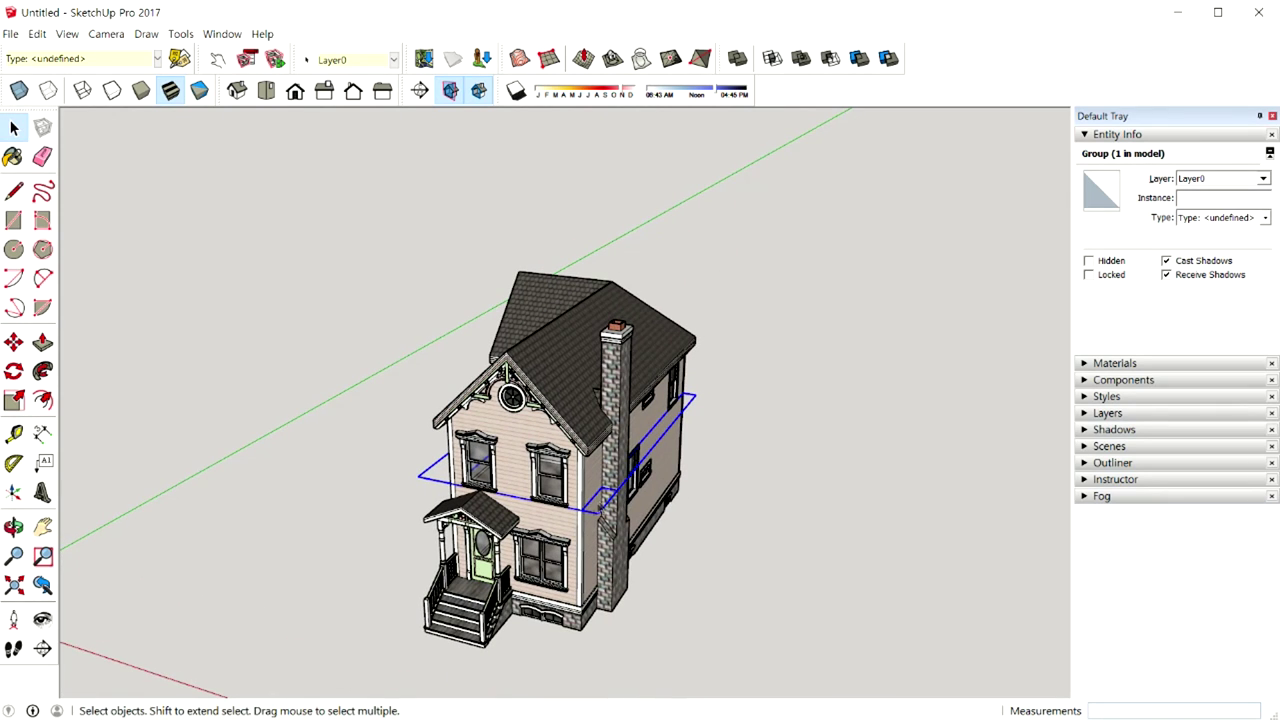
key("m")
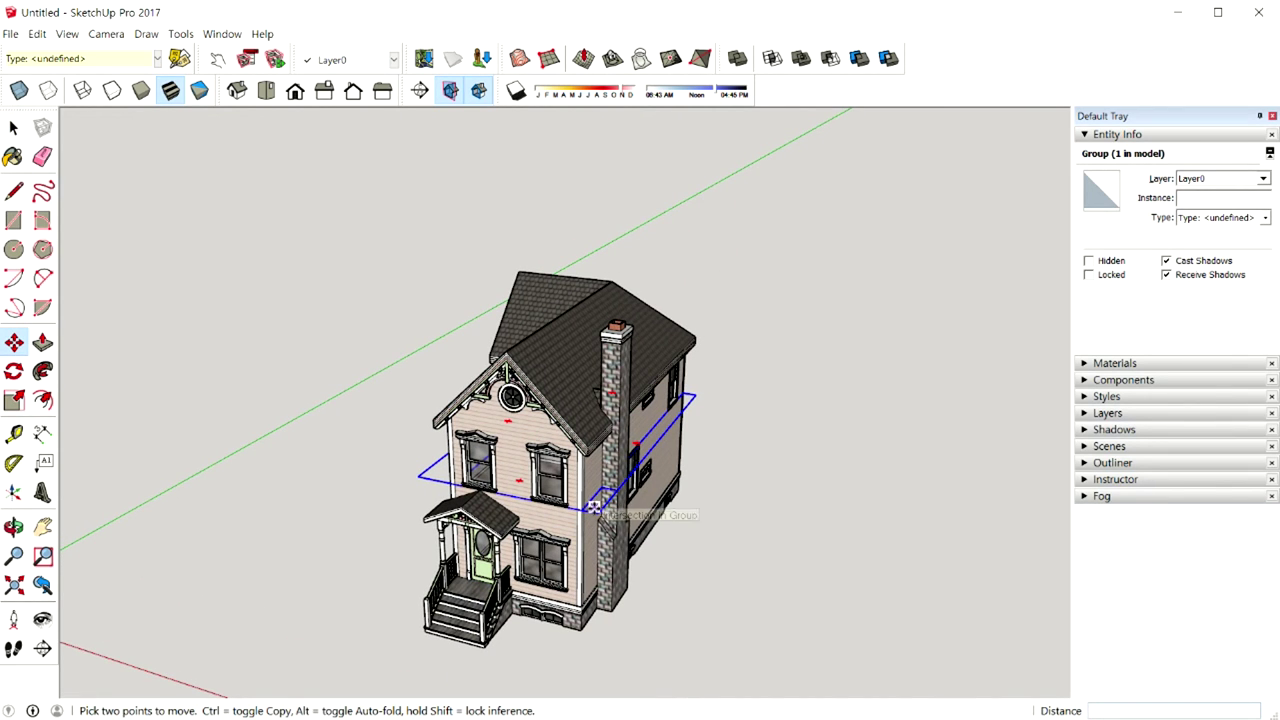
left_click(595, 505)
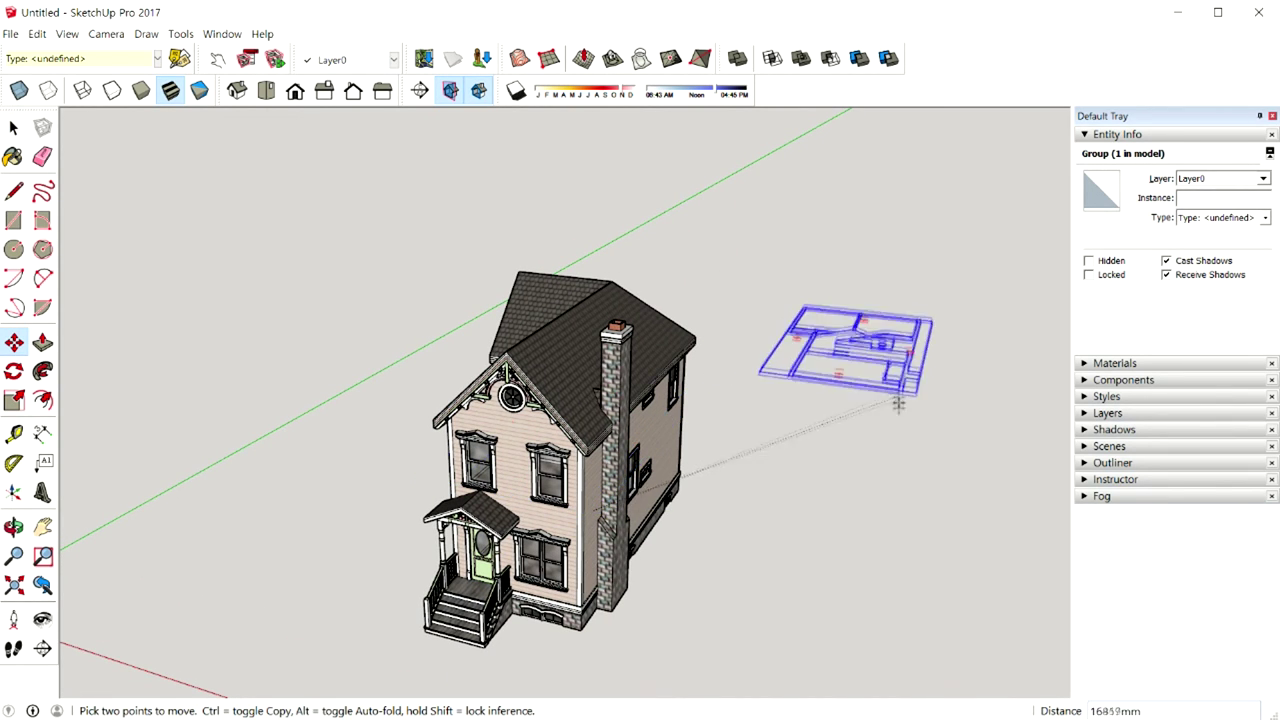
left_click(885, 615)
mouse_move(940, 560)
middle_mouse_down()
mouse_move(983, 480)
mouse_move(1001, 545)
mouse_move(1068, 537)
middle_mouse_up()
scroll(1000, 546, "up", 3)
scroll(986, 523, "up", 2)
mouse_move(986, 523)
middle_mouse_down()
mouse_move(863, 515)
mouse_move(831, 497)
middle_mouse_up()
Delete the floor-plan slice group, leaving only the house
key("space")
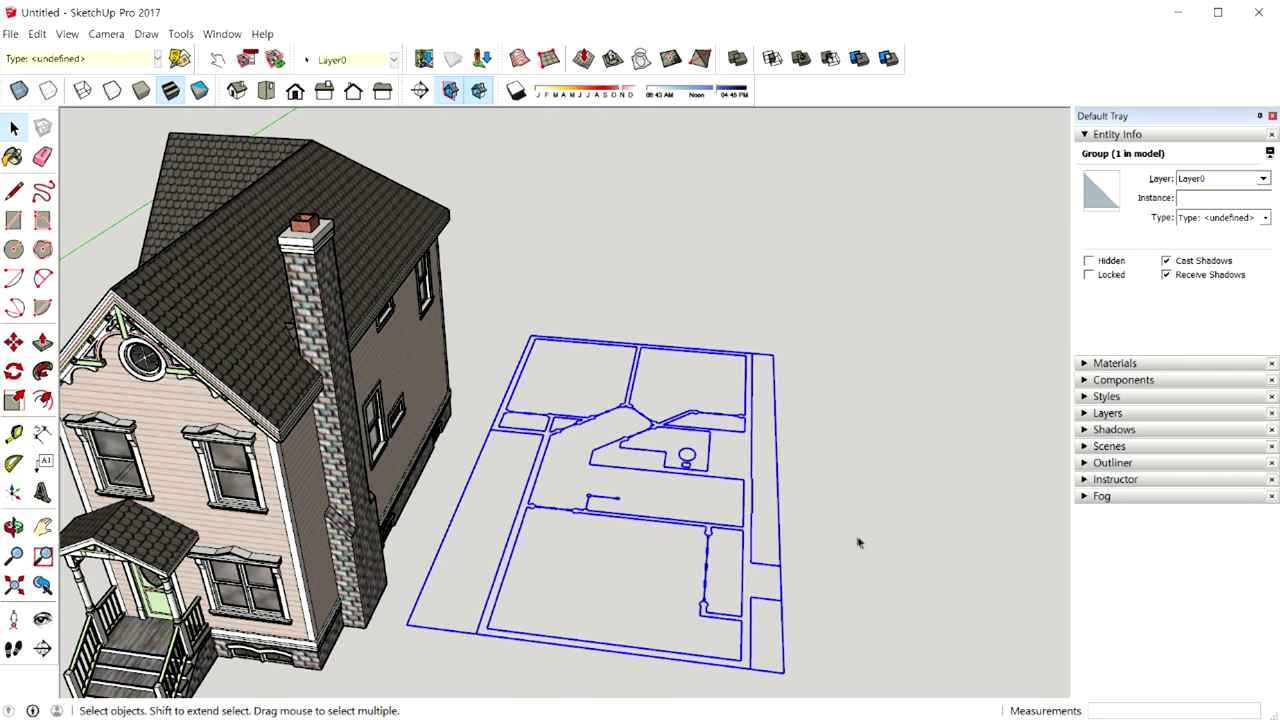
left_click(779, 538)
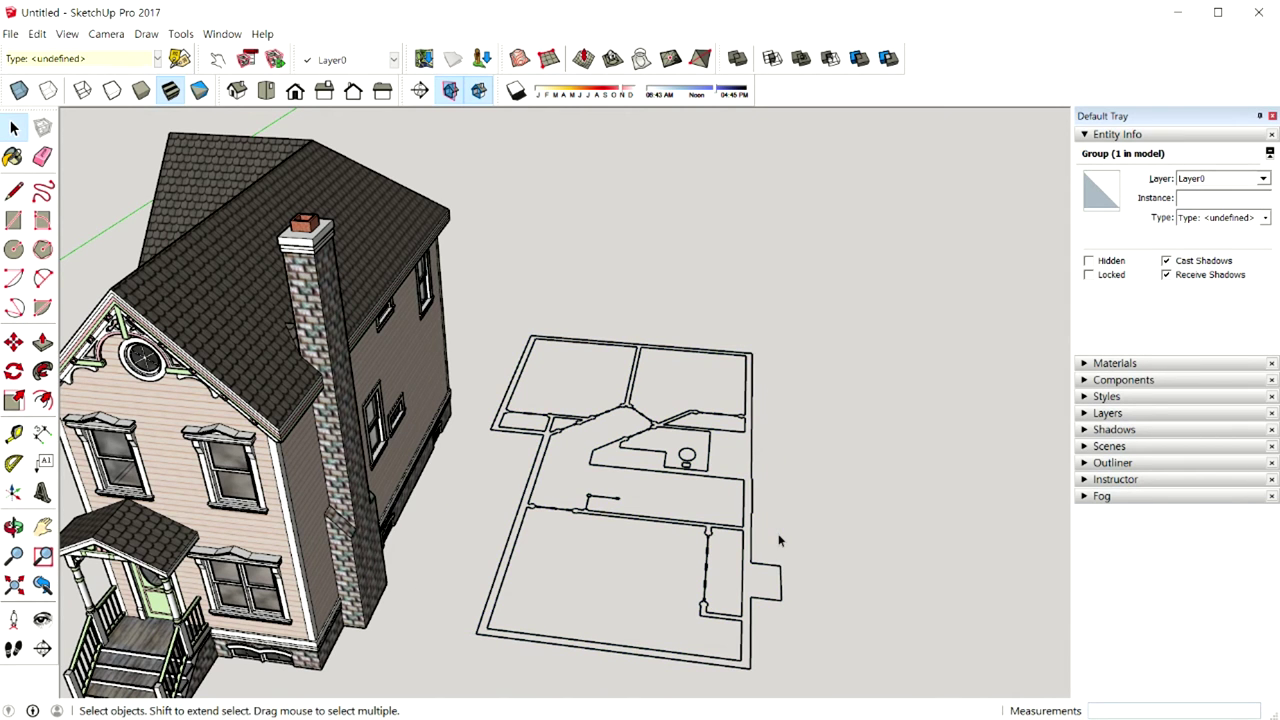
left_click(752, 541)
middle_click_drag(751, 537, 760, 490)
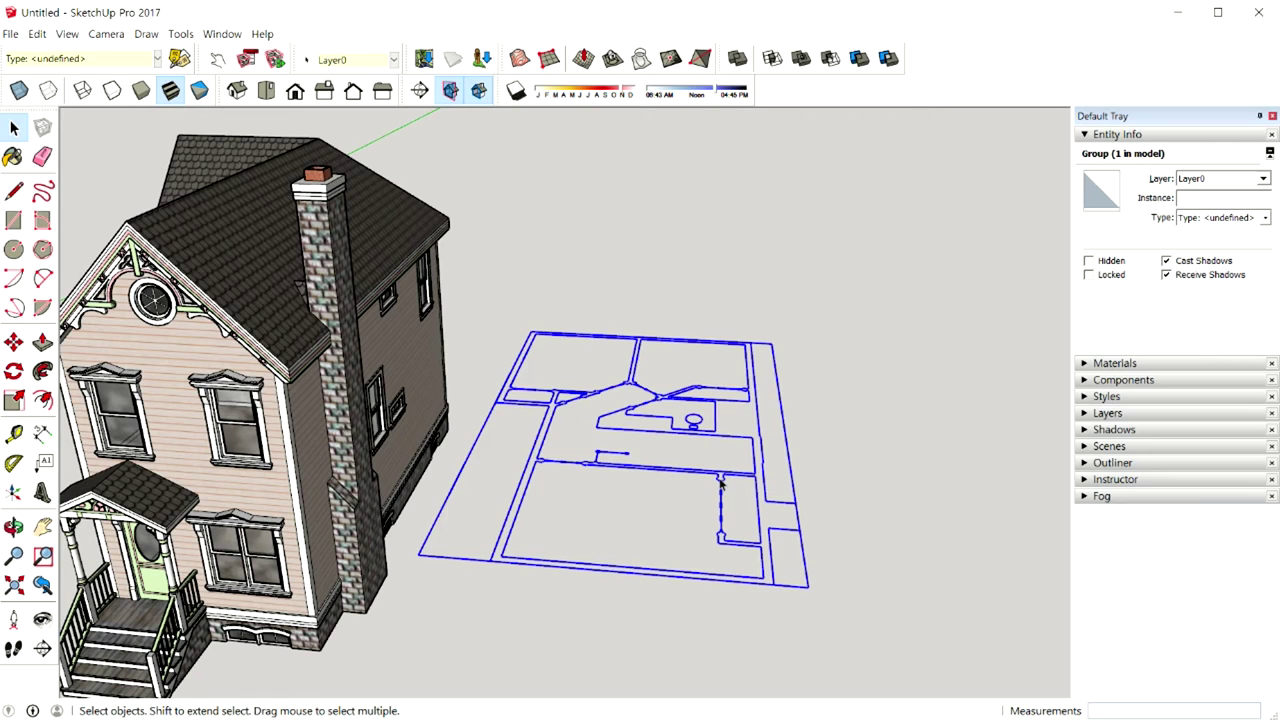
key("Delete")
middle_click_drag(726, 486, 900, 468)
scroll(588, 370, "down", 3)
mouse_move(614, 323)
middle_mouse_down()
mouse_move(170, 470)
mouse_move(152, 455)
middle_mouse_up()
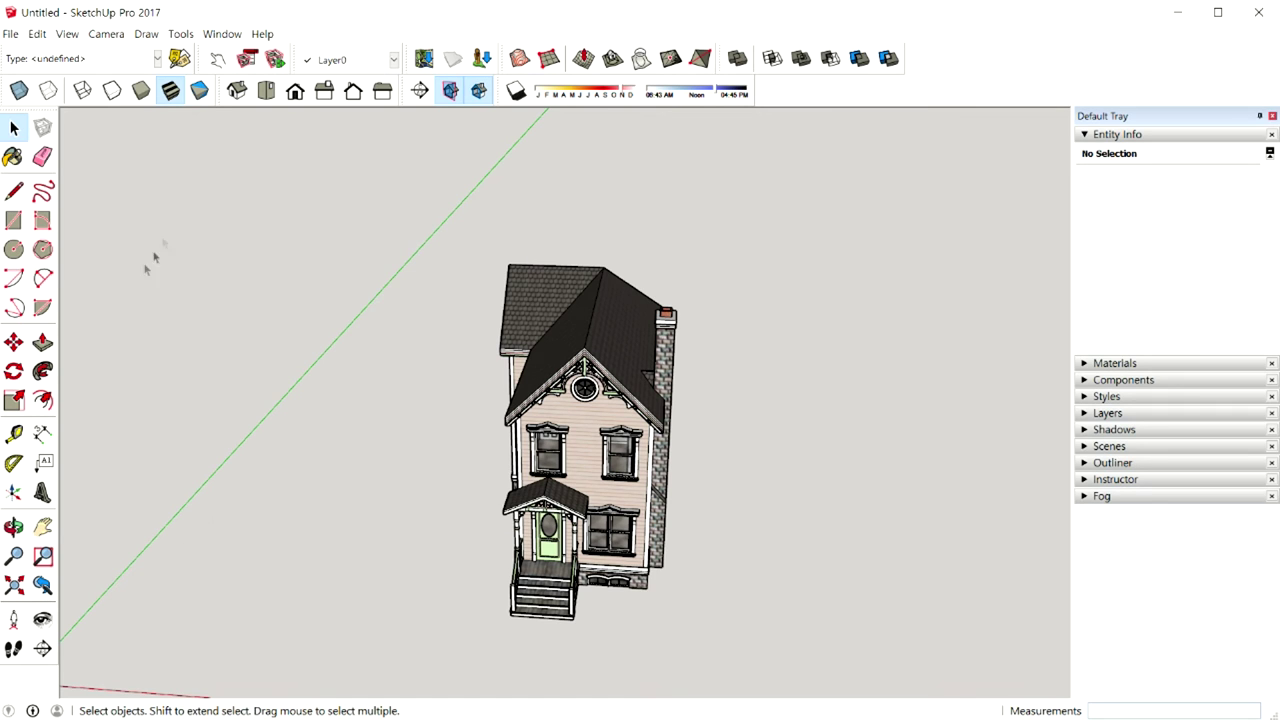
Place a new horizontal section plane on the roof and move it up into the upper floor
left_click(416, 93)
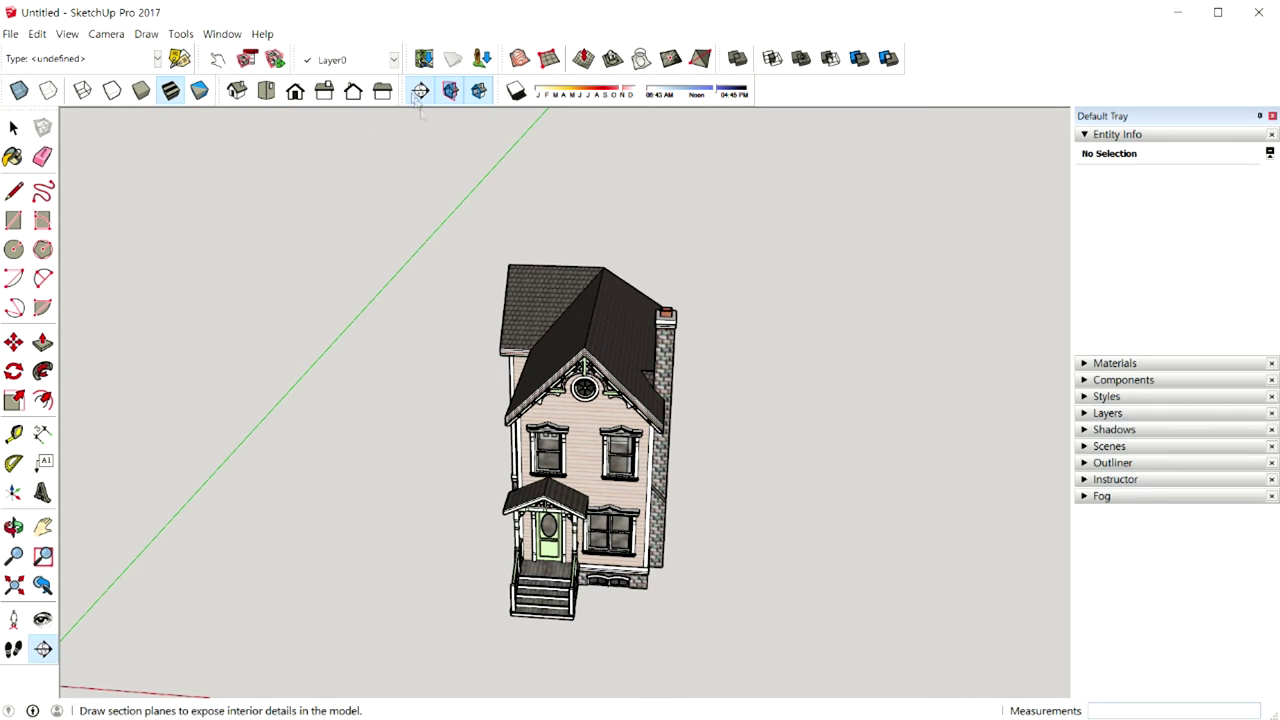
left_click(597, 258)
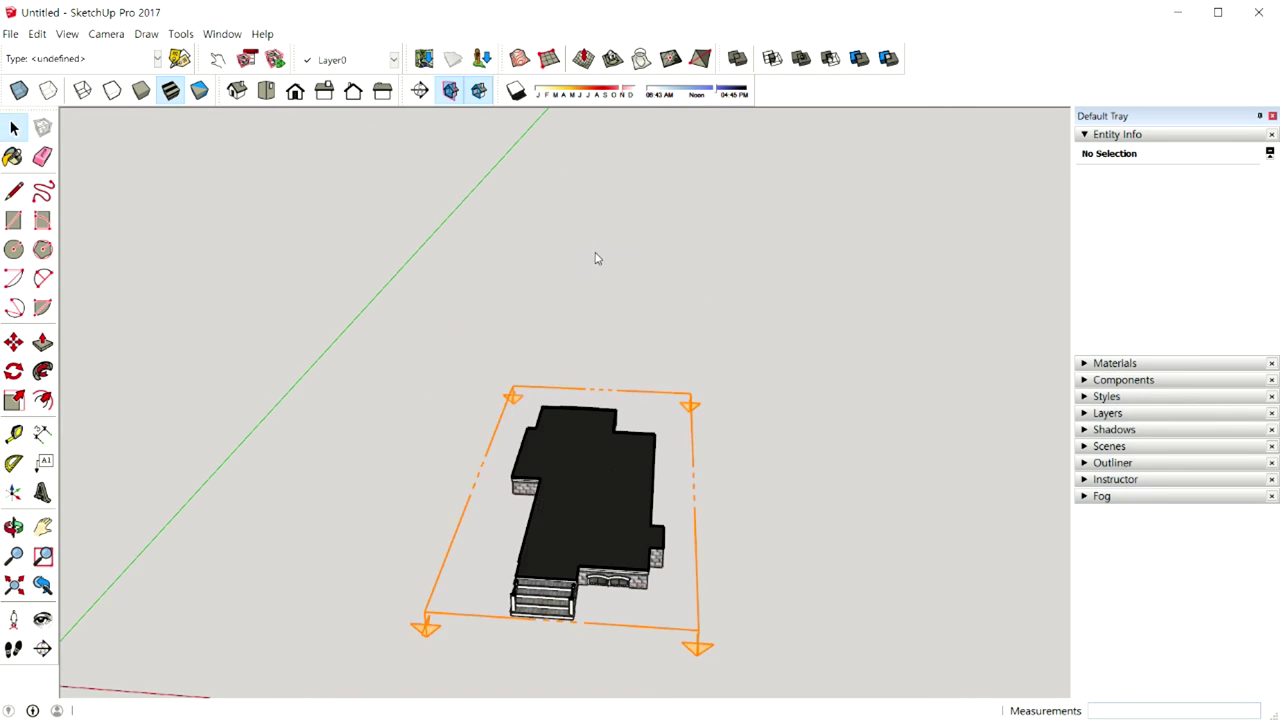
left_click(466, 617)
key("m")
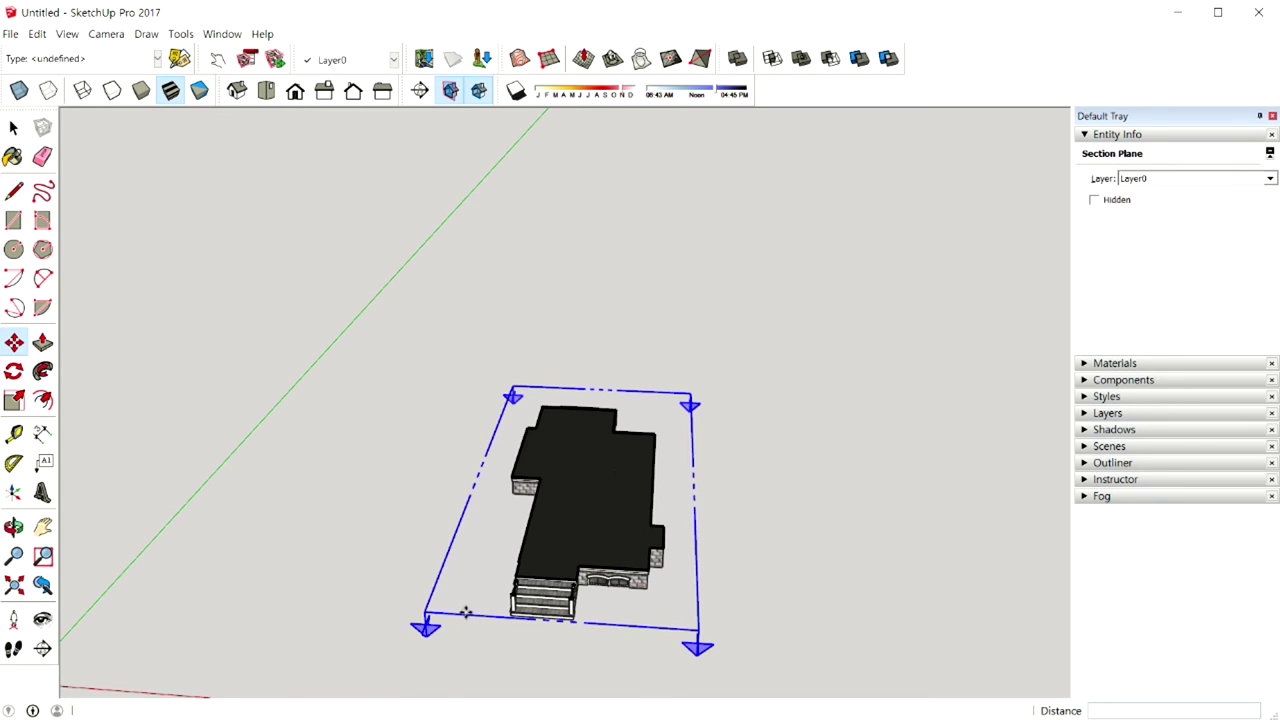
left_click(466, 613)
left_click(470, 510)
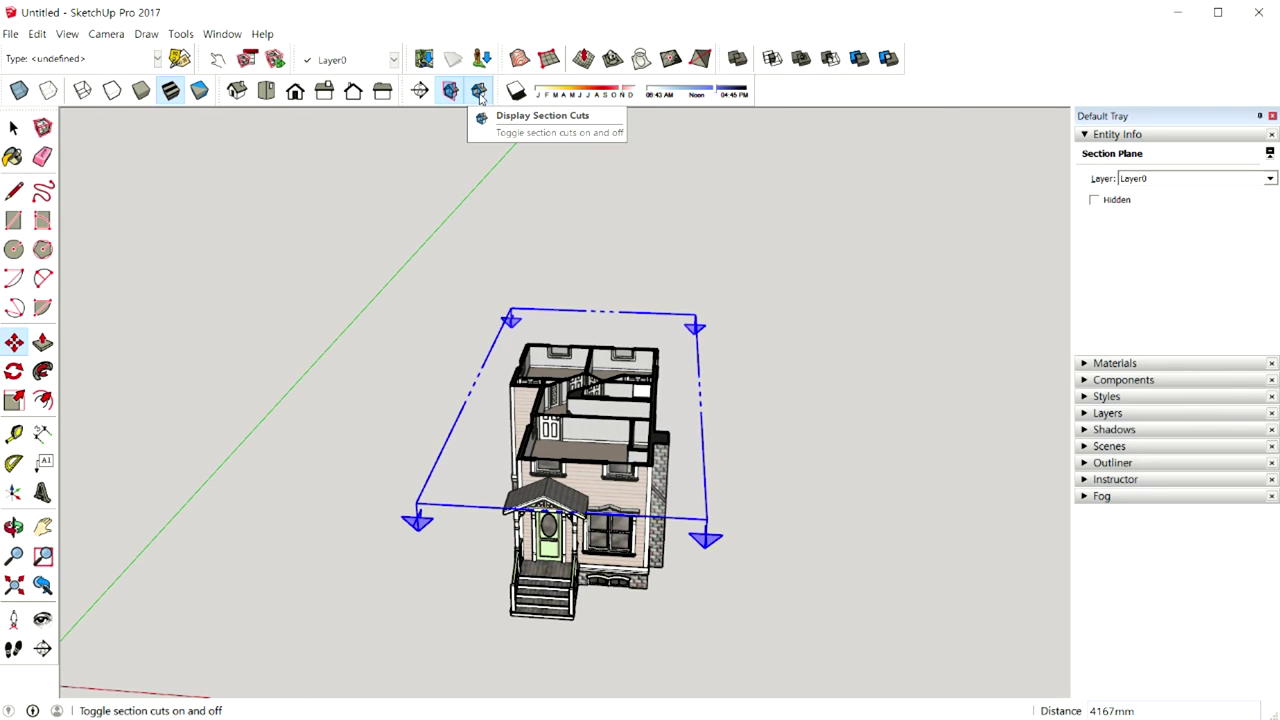
left_click(480, 92)
left_click(480, 92)
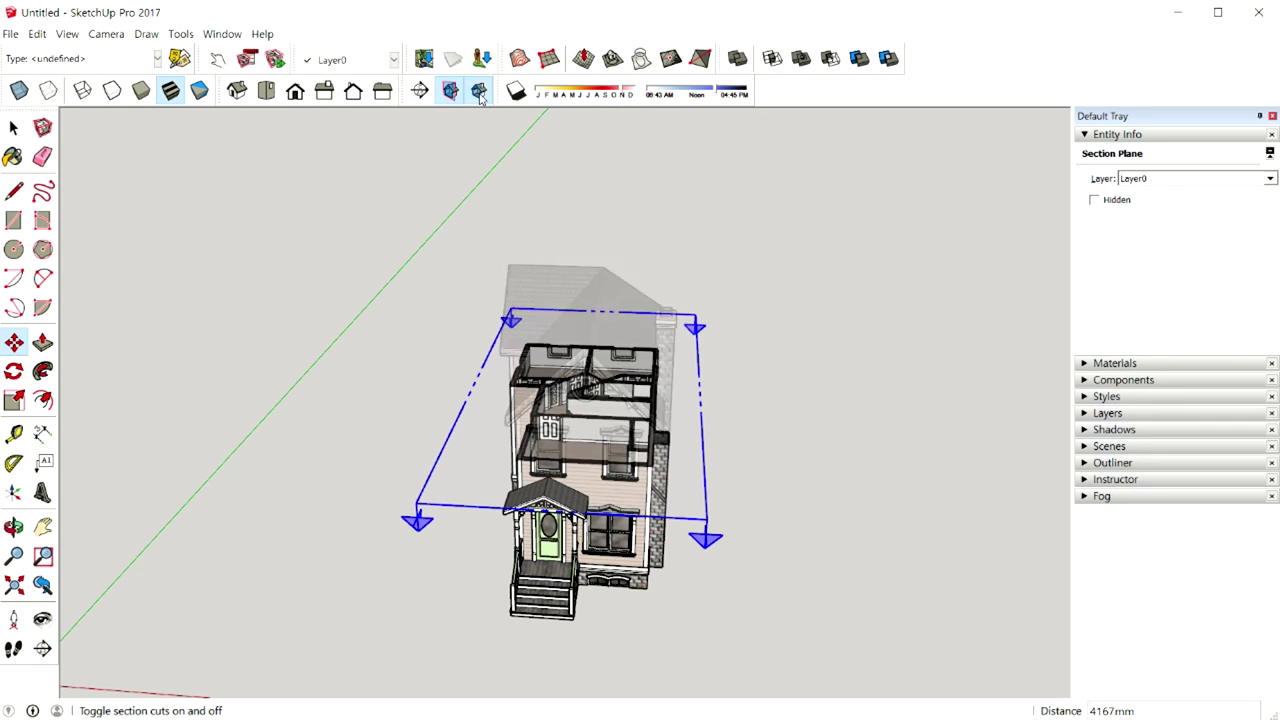
left_click(480, 92)
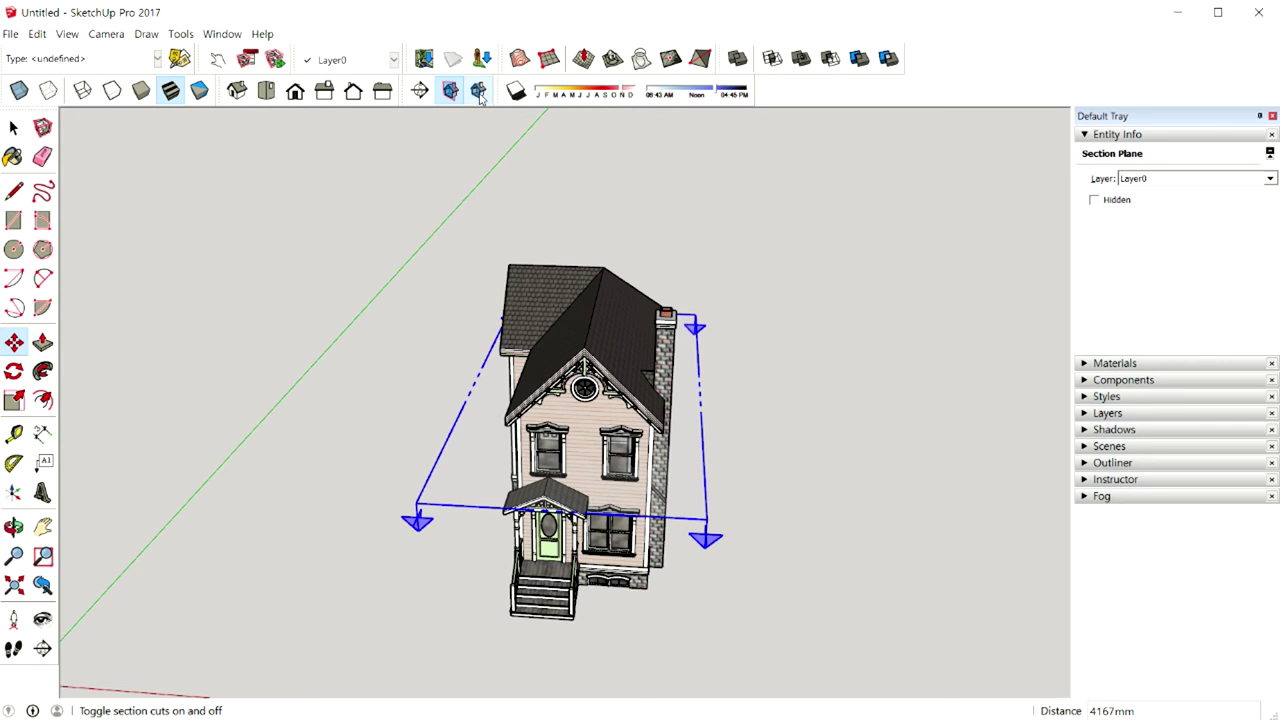
right_click(717, 527)
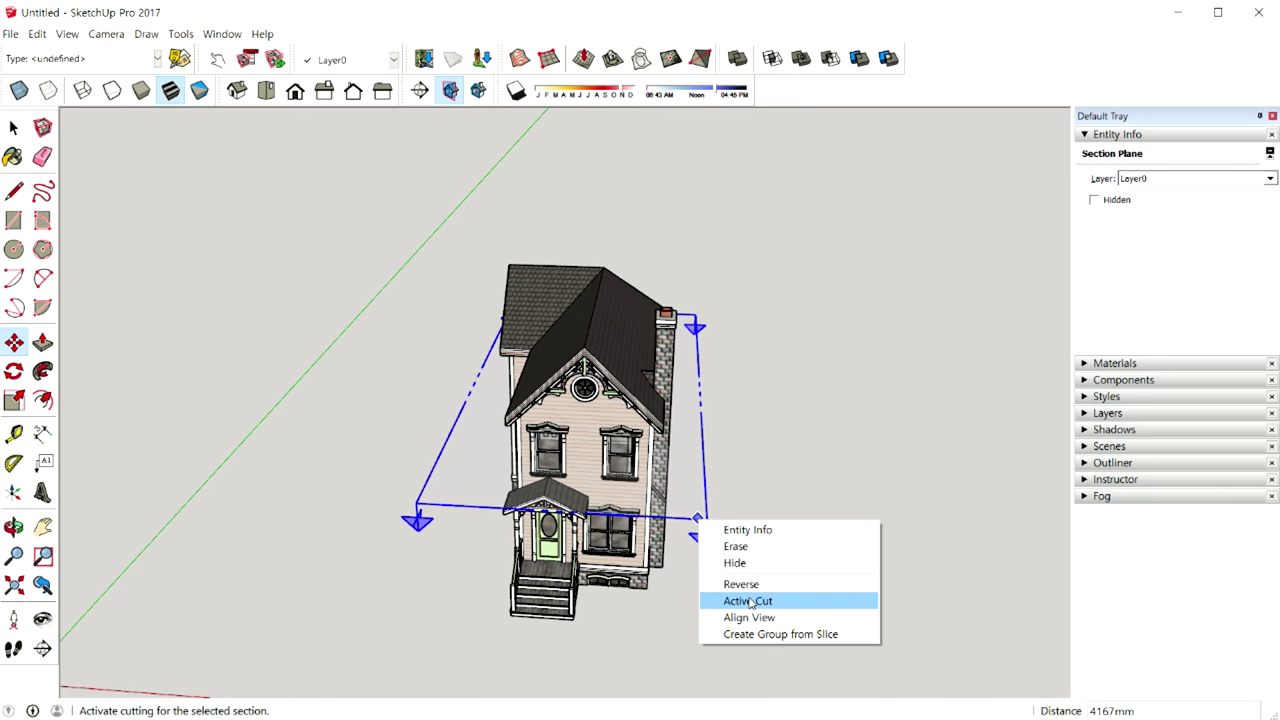
left_click(479, 91)
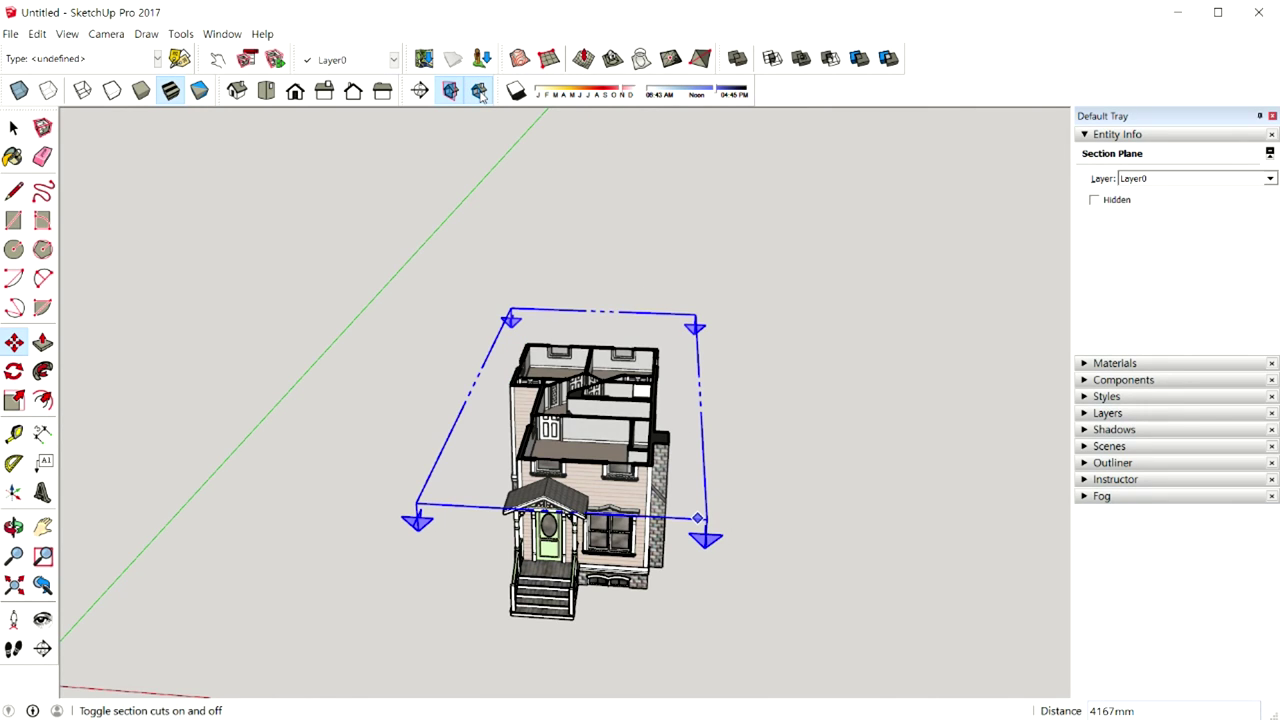
left_click(479, 91)
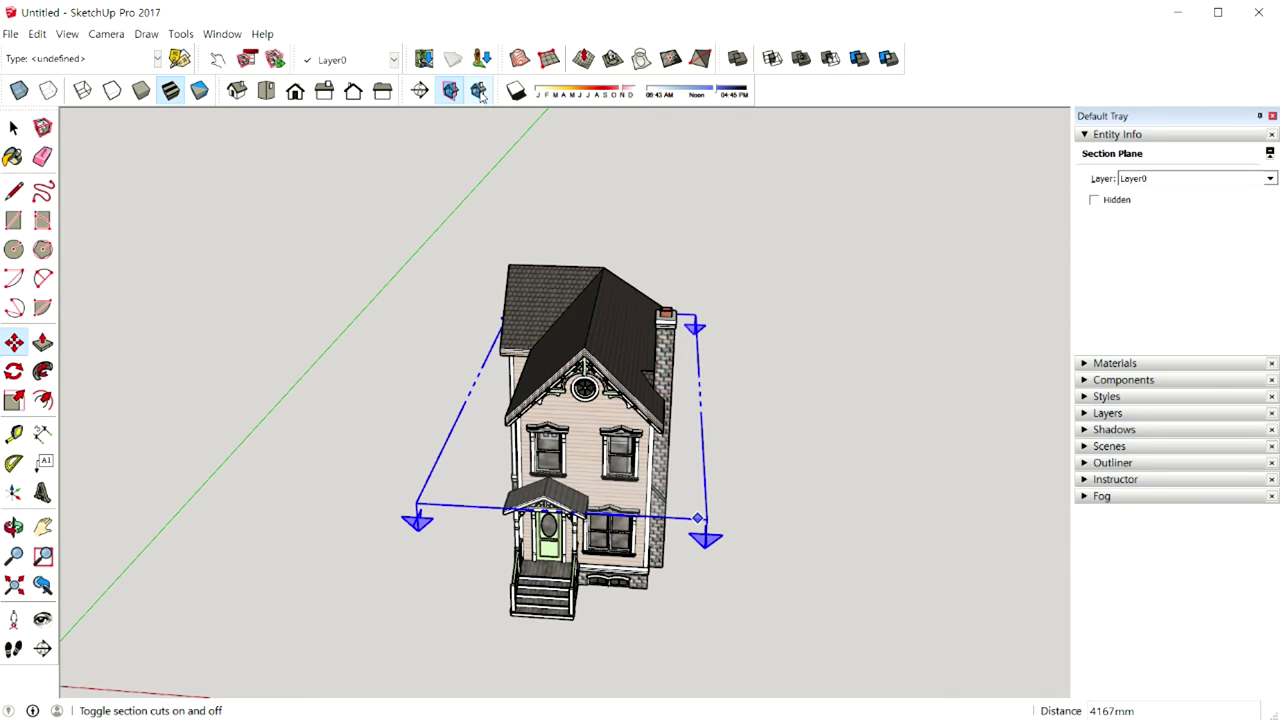
left_click(479, 91)
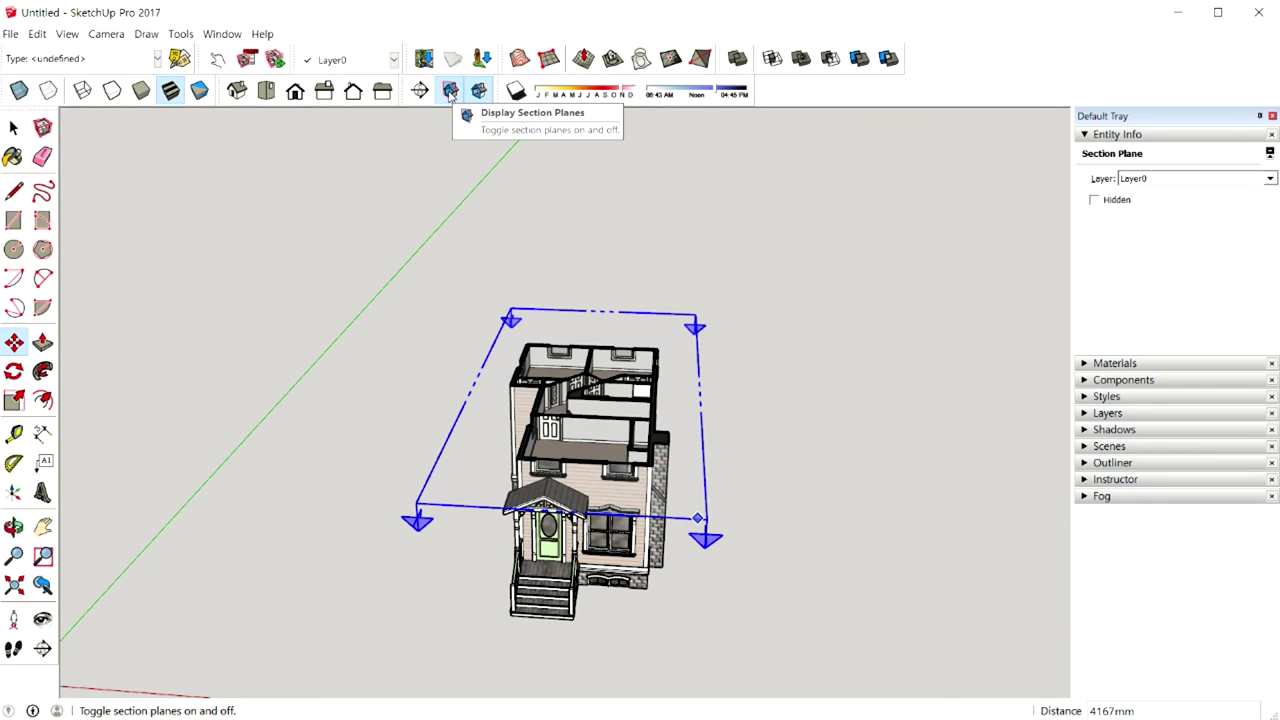
left_click(450, 92)
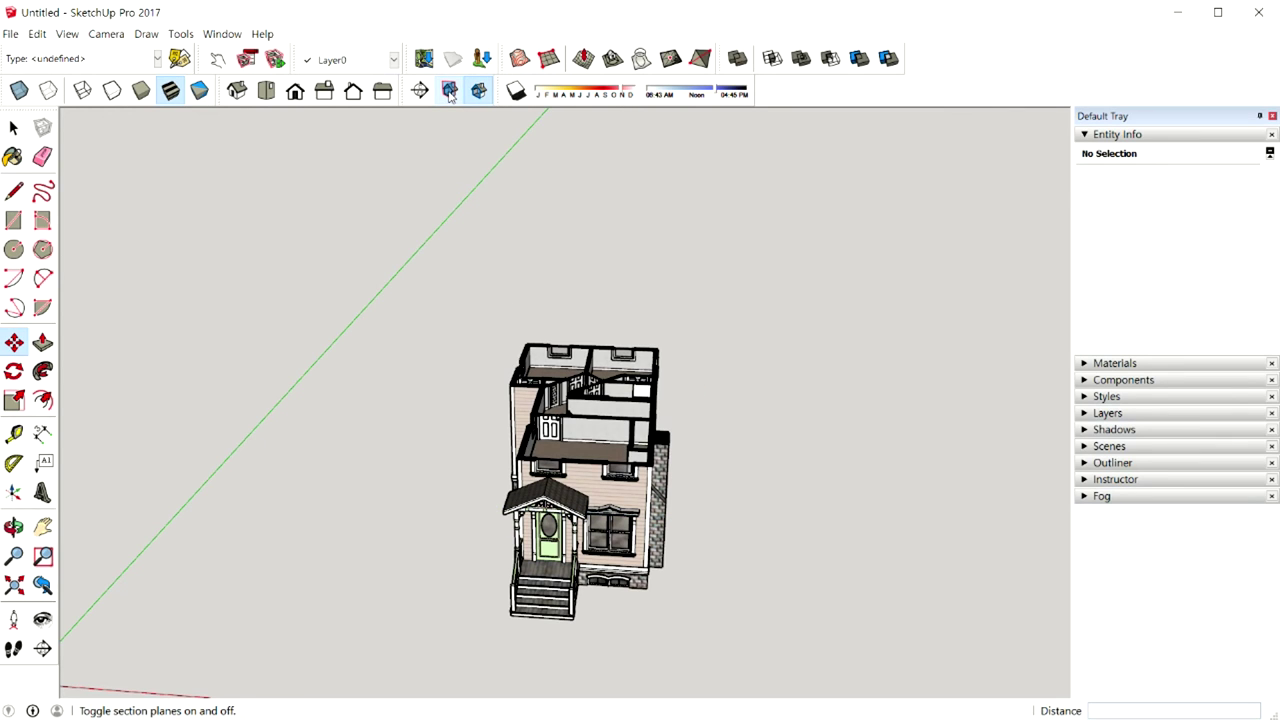
left_click(450, 92)
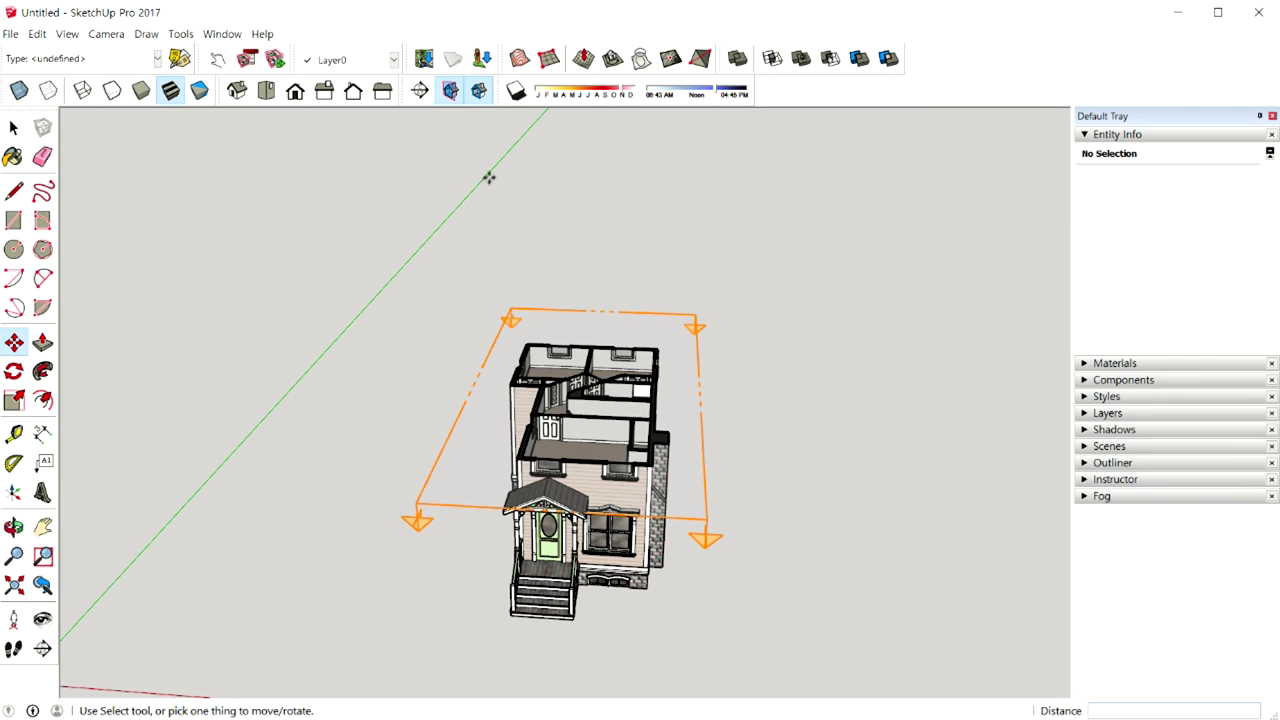
left_click(451, 92)
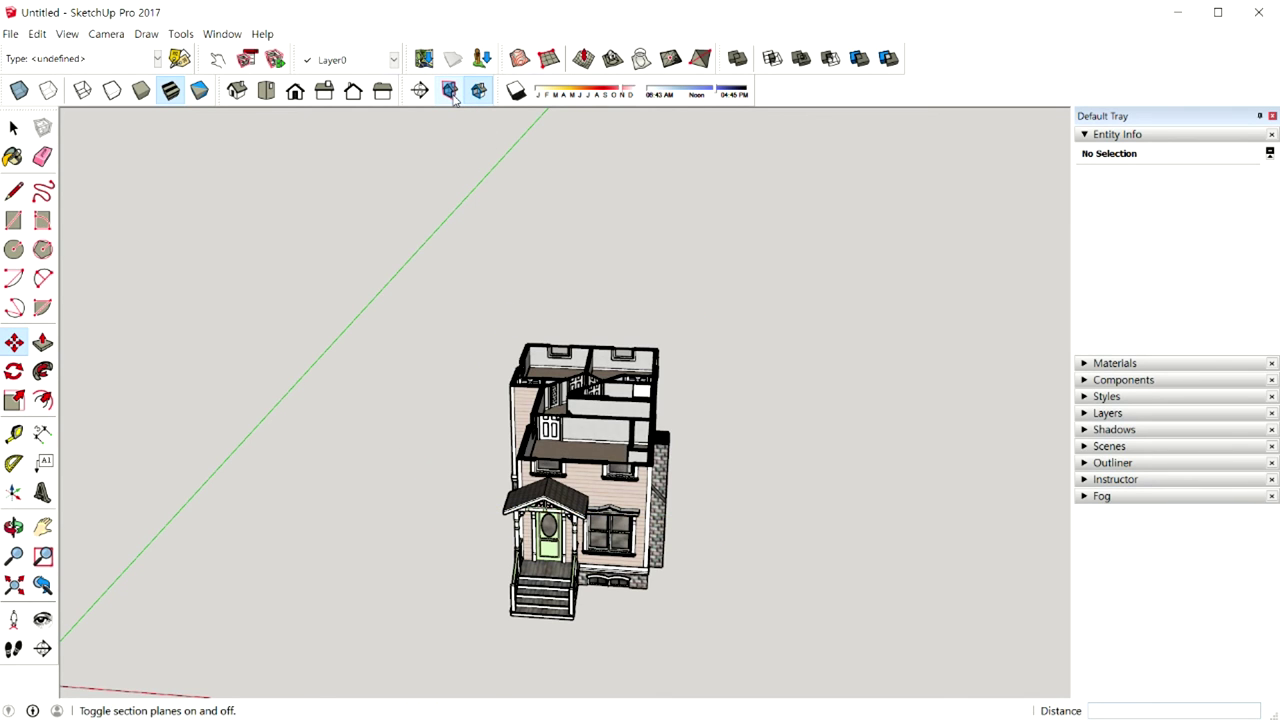
middle_click_drag(640, 340, 620, 385)
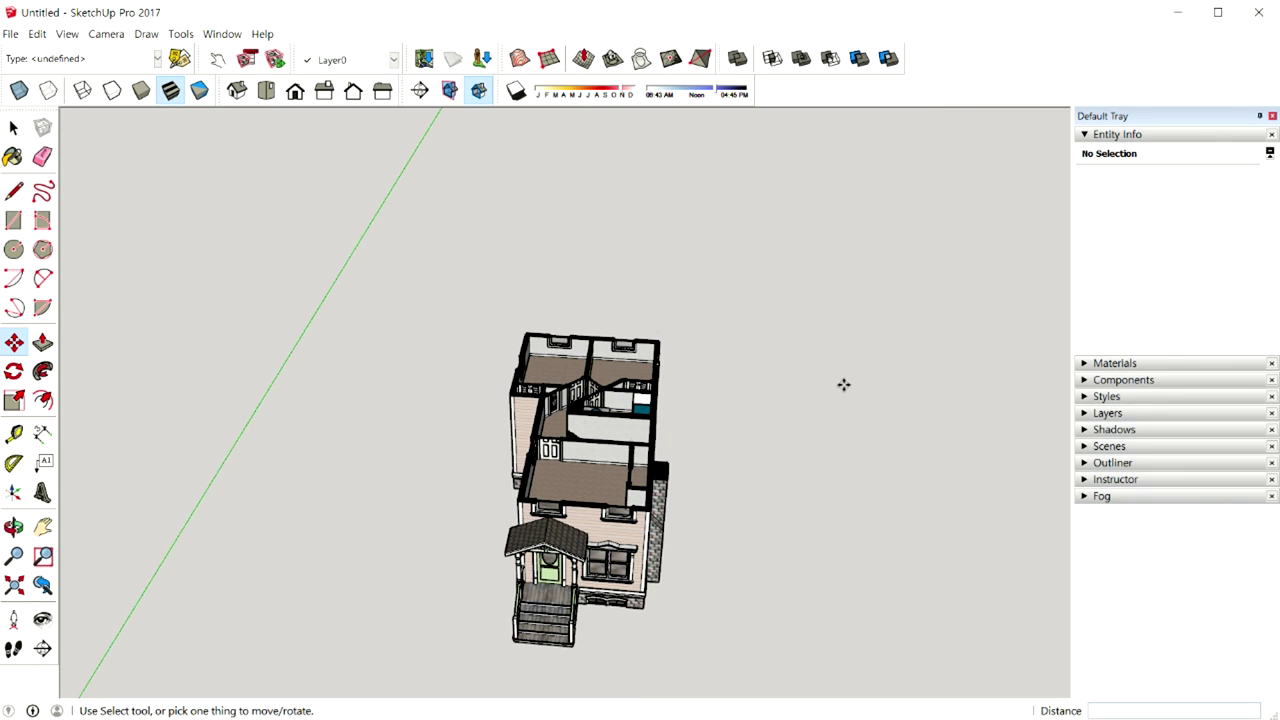
left_click(451, 95)
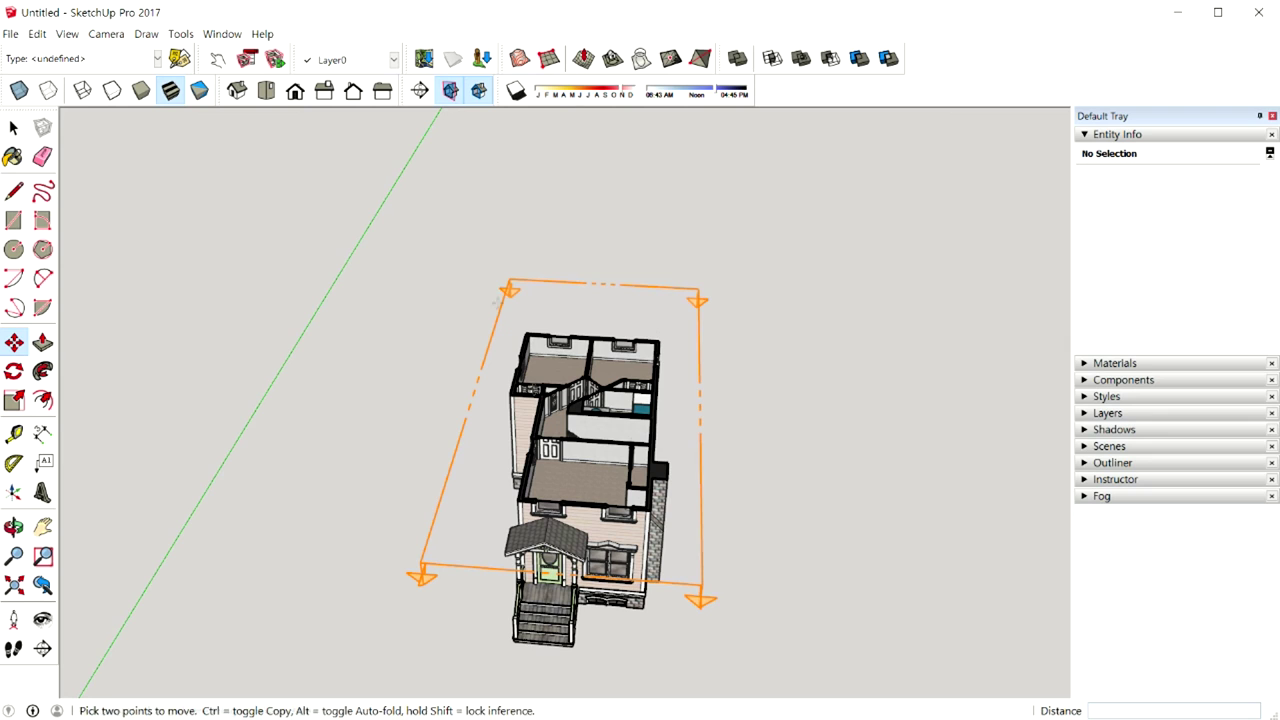
Keep the section plane on Layer0 in Entity Info and tick Hidden to hide it
middle_click_drag(630, 460, 641, 350)
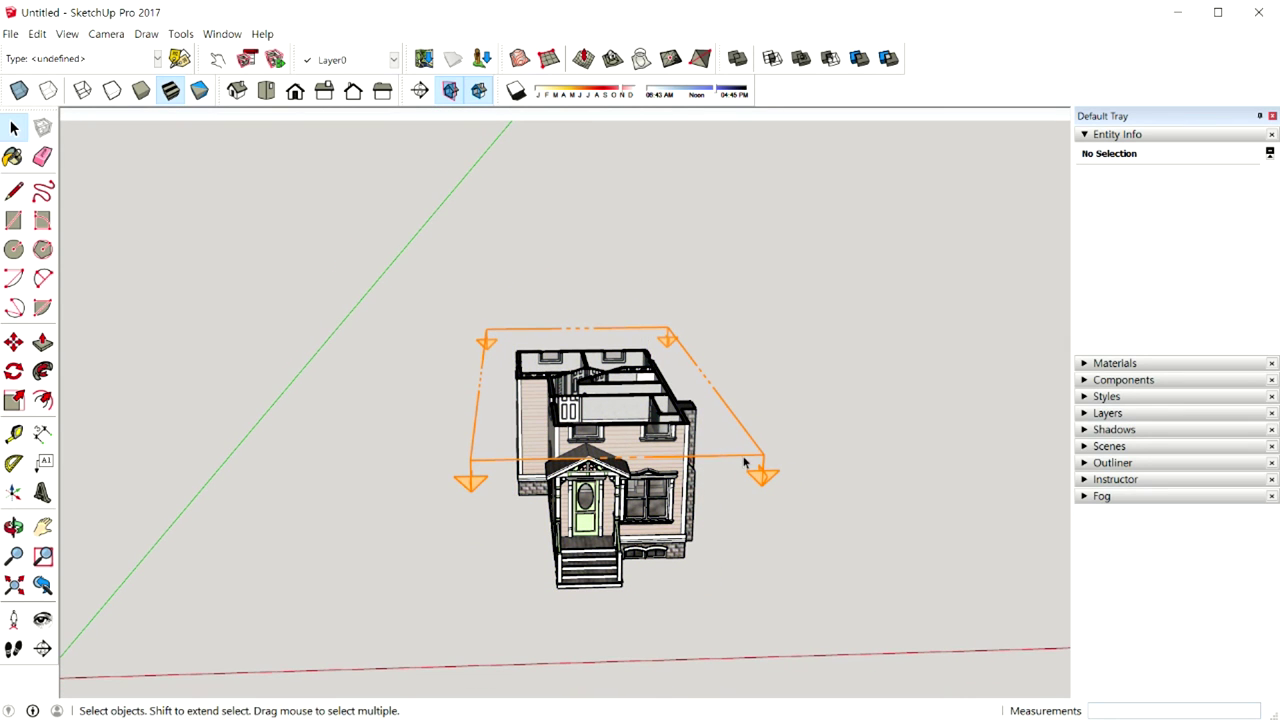
left_click(747, 461)
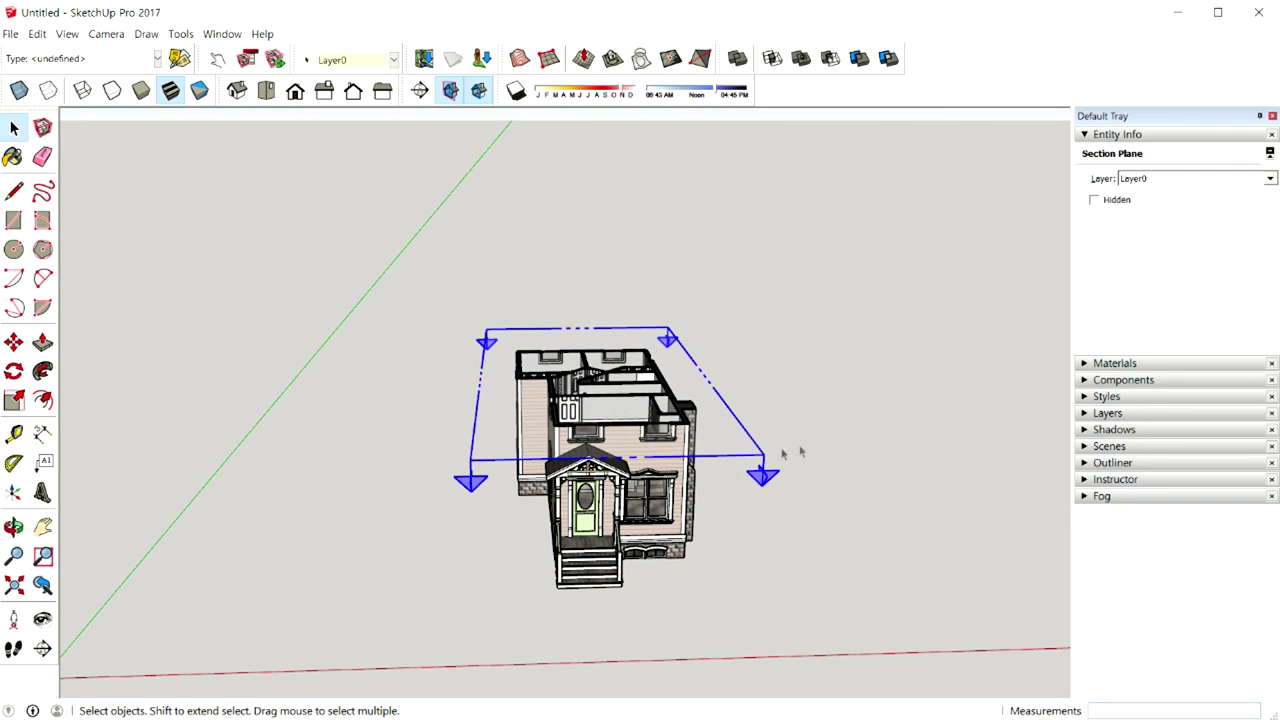
middle_click_drag(800, 452, 718, 476)
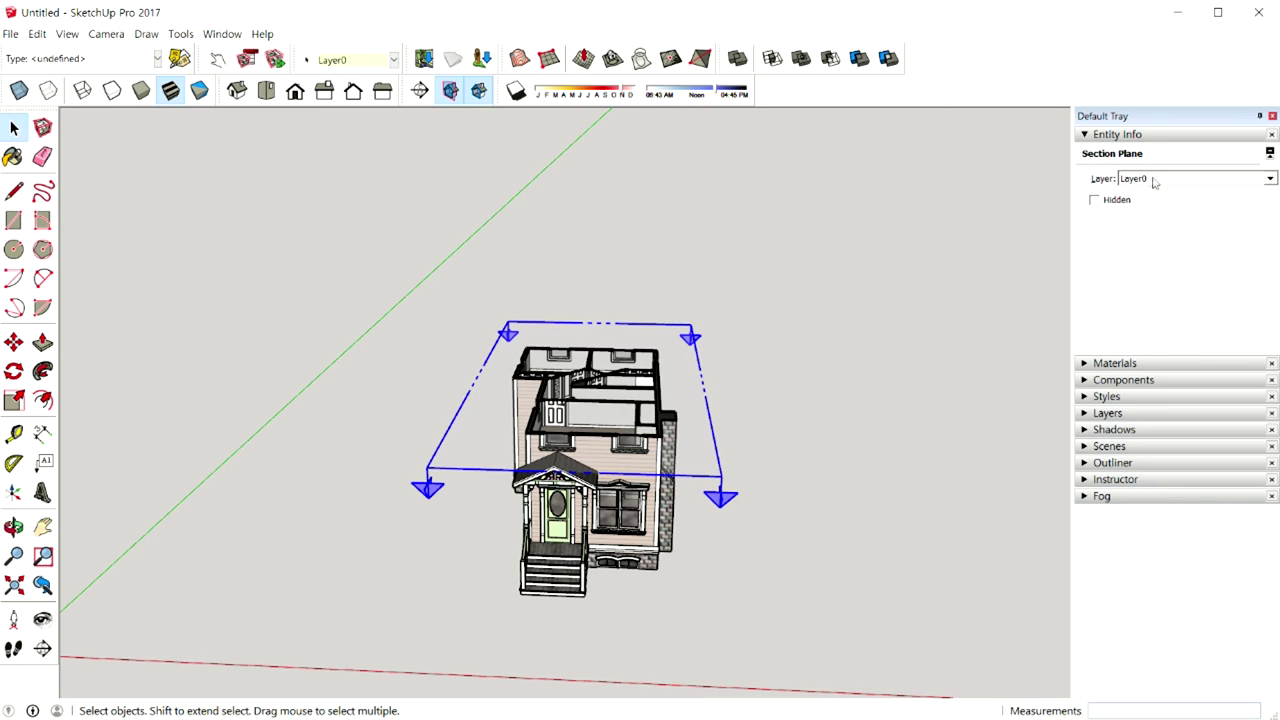
left_click(1270, 179)
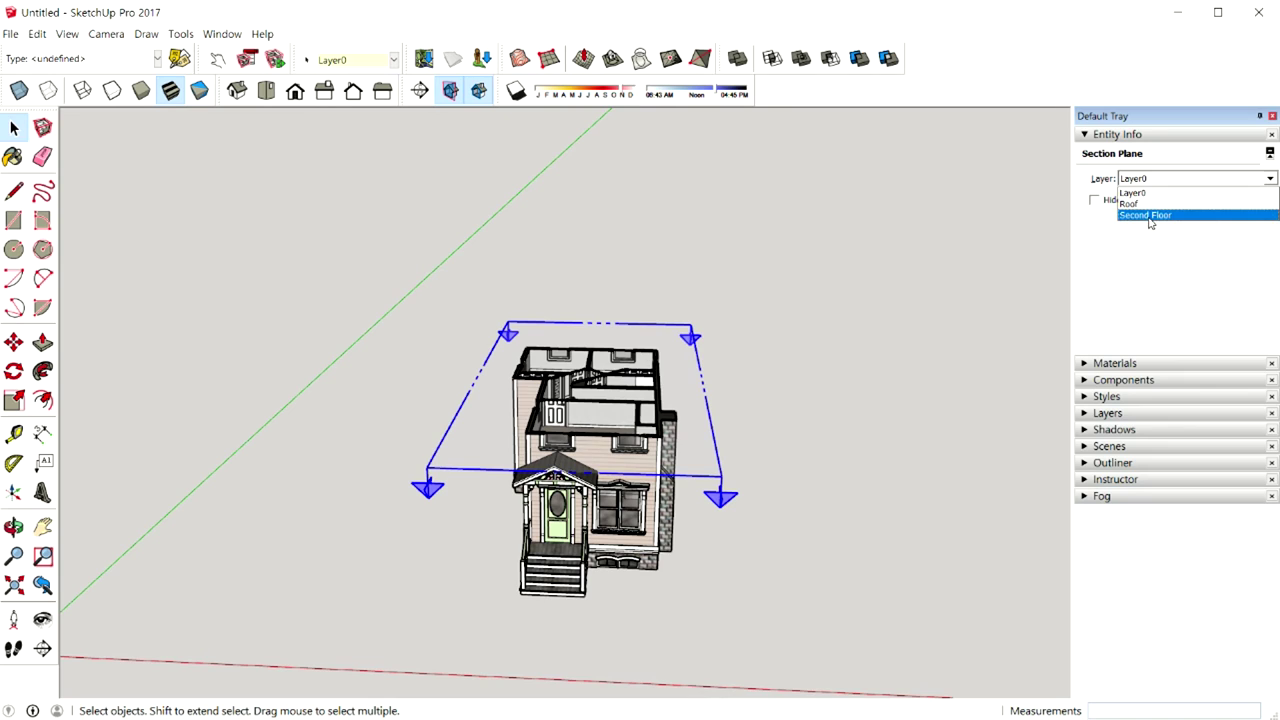
left_click(1157, 266)
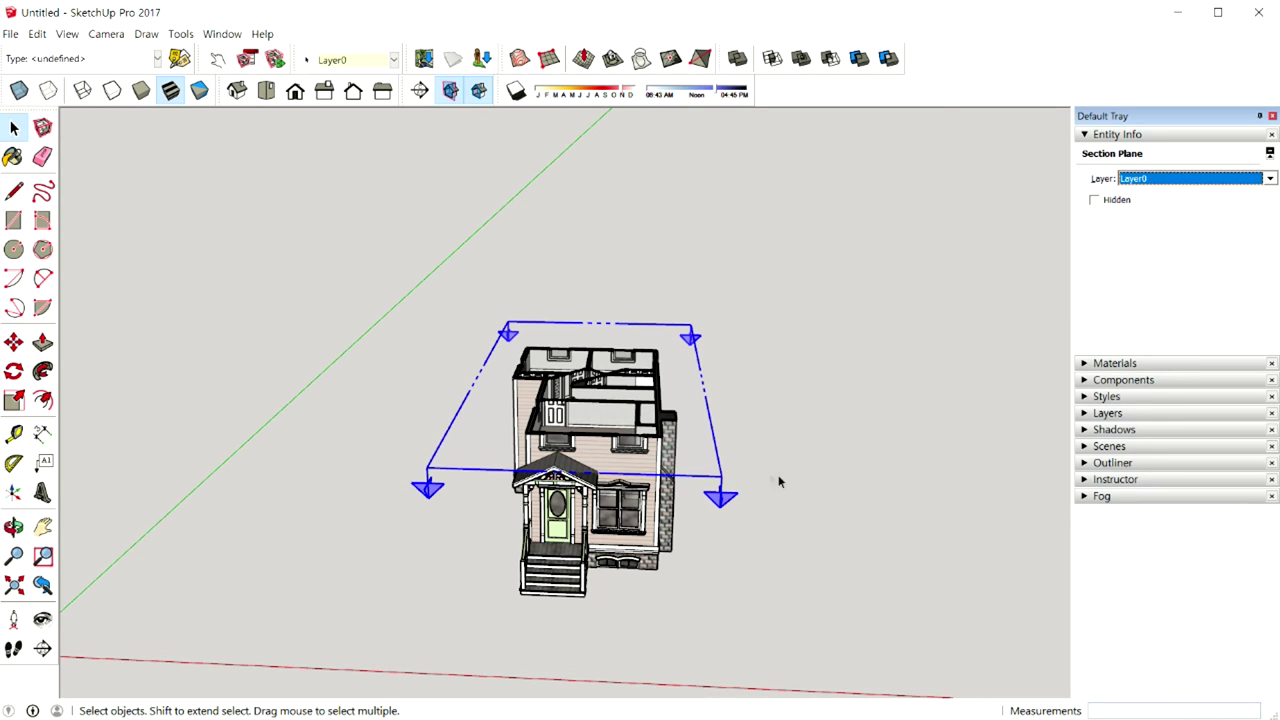
right_click(692, 478)
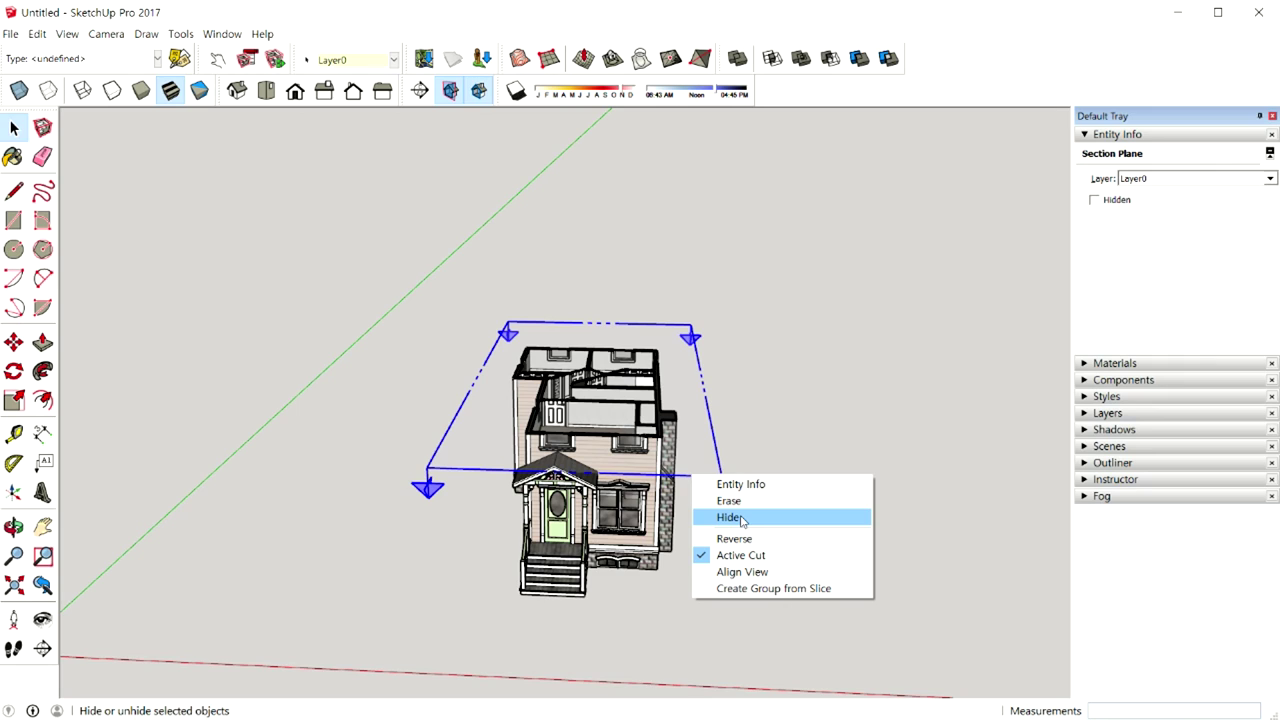
left_click(1094, 201)
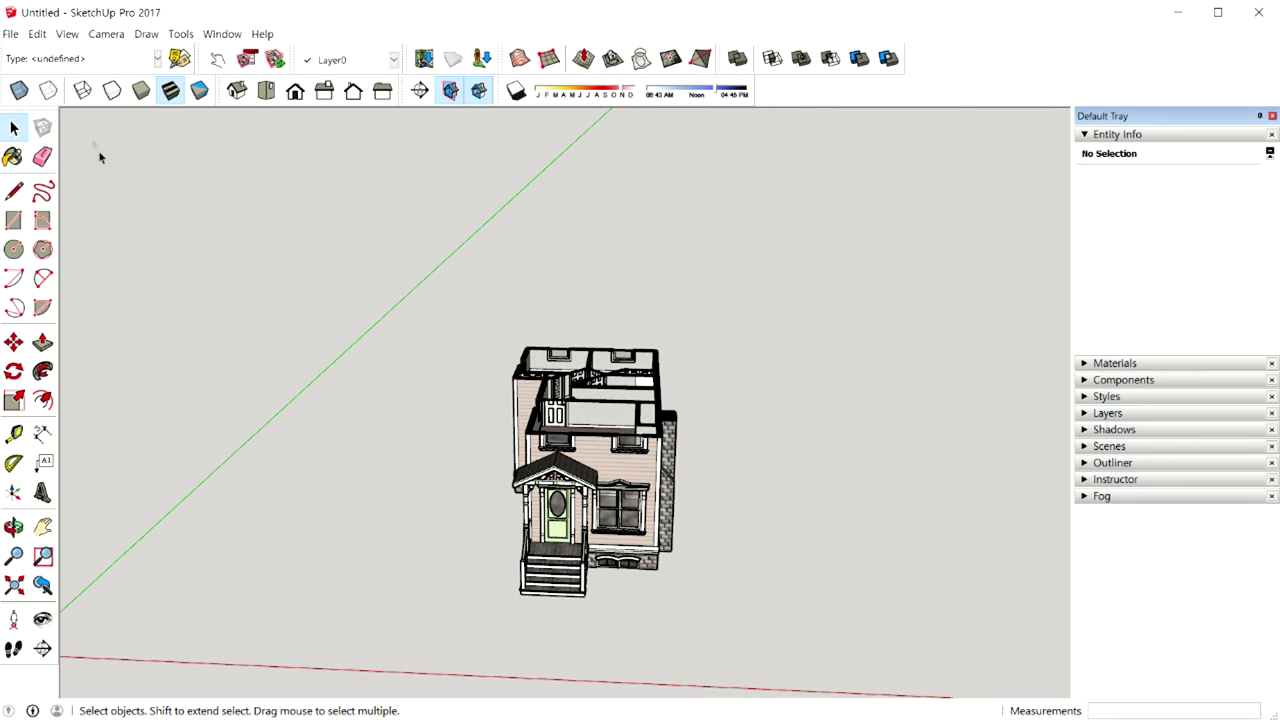
Restore the last hidden section plane with Unhide > Last, then select it to frame the upper-floor cut
left_click(47, 38)
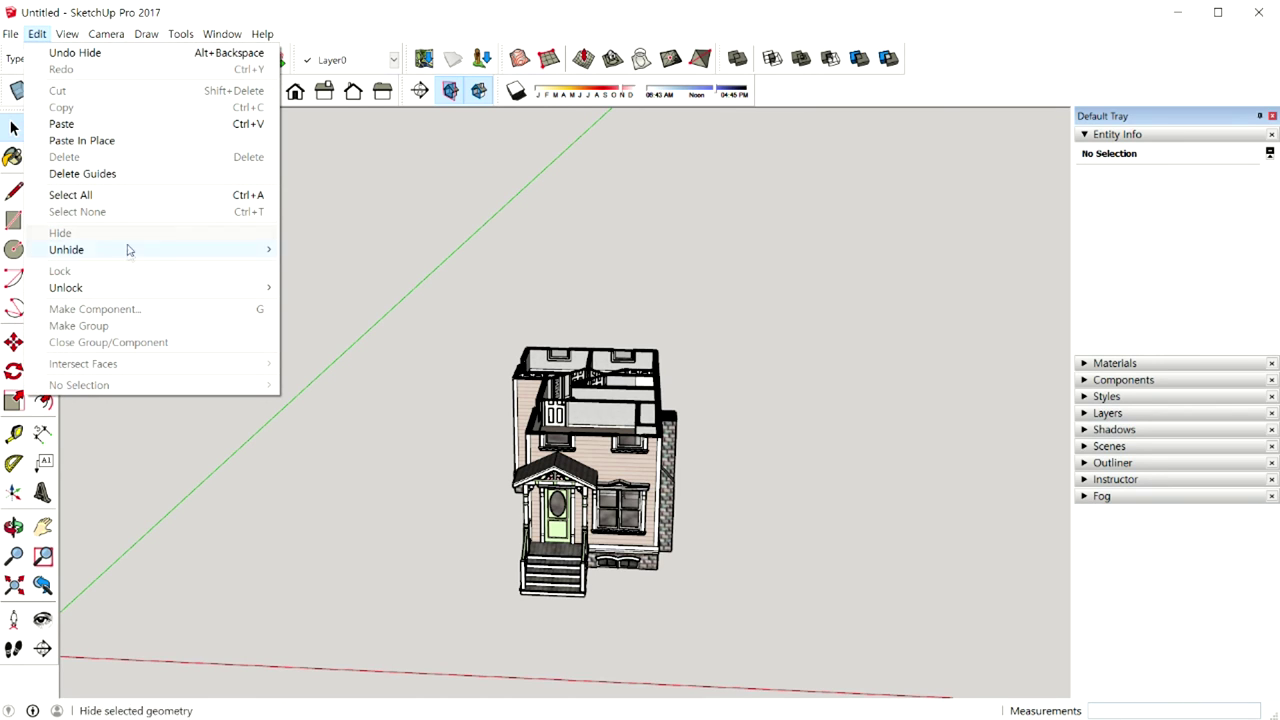
mouse_move(66, 250)
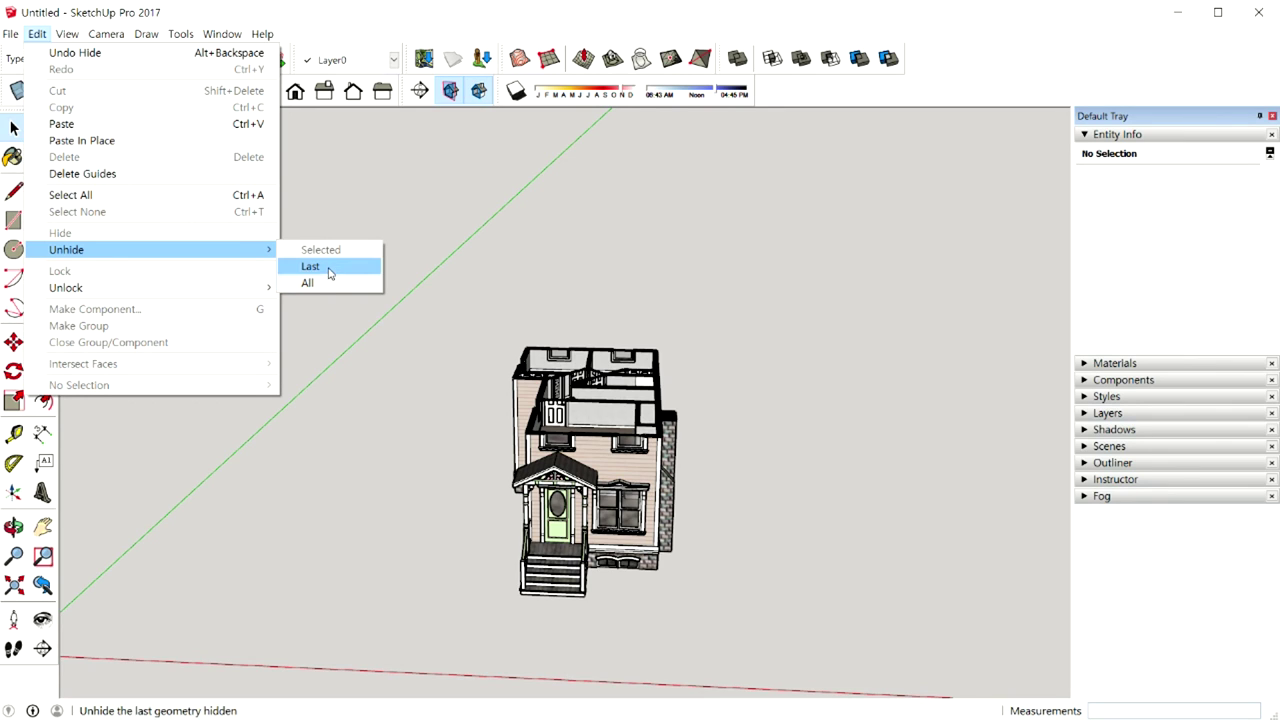
left_click(329, 271)
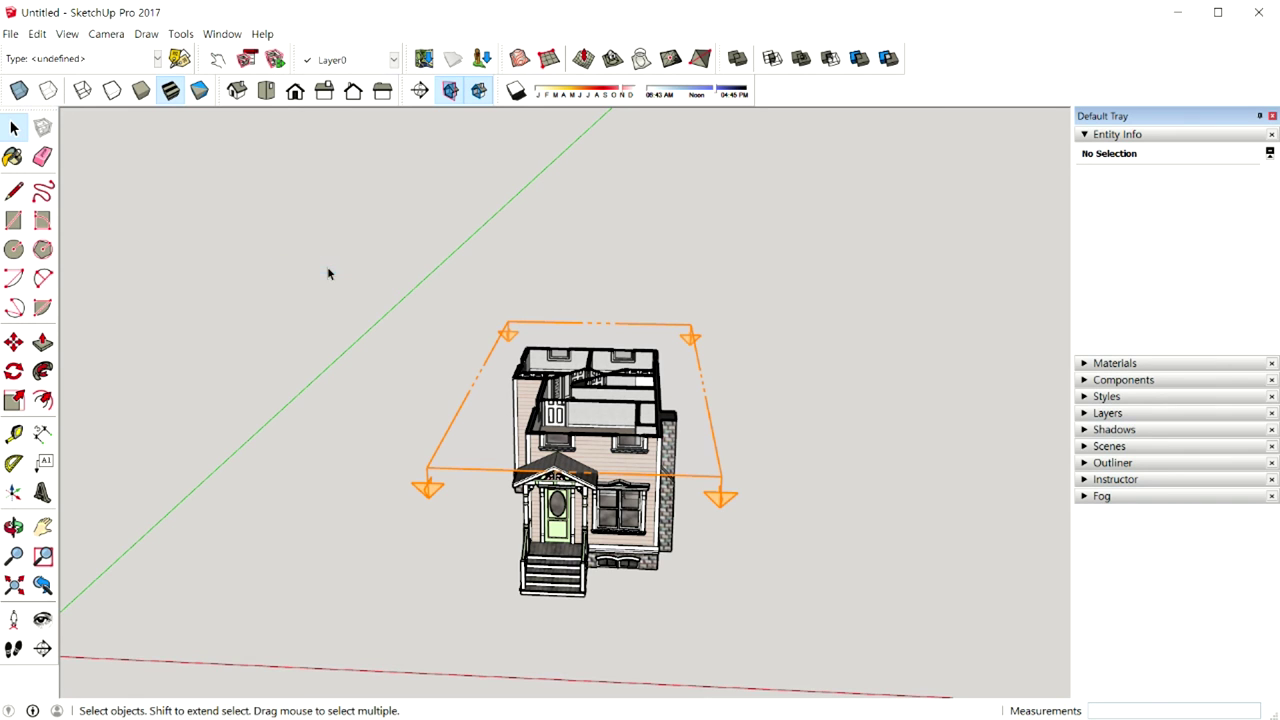
key("o")
left_click_drag(836, 394, 840, 405)
key("space")
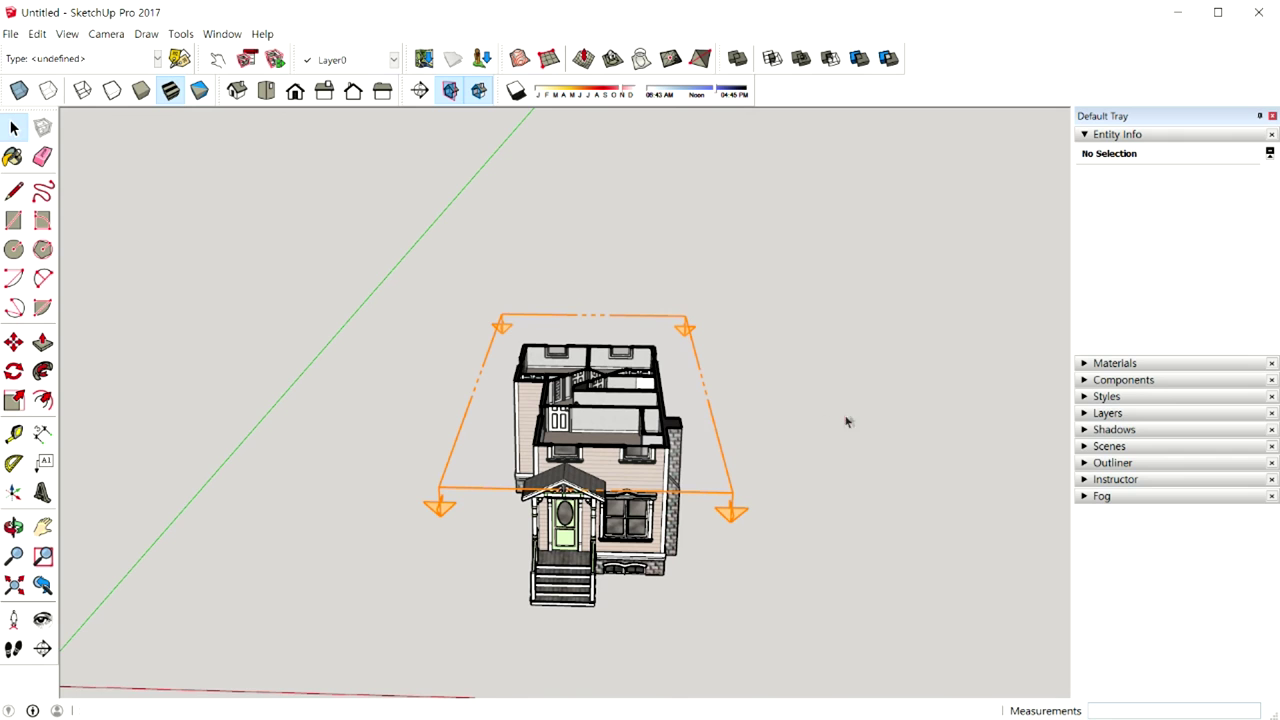
left_click(726, 509)
mouse_move(726, 509)
middle_mouse_down()
mouse_move(725, 452)
mouse_move(538, 457)
middle_mouse_up()
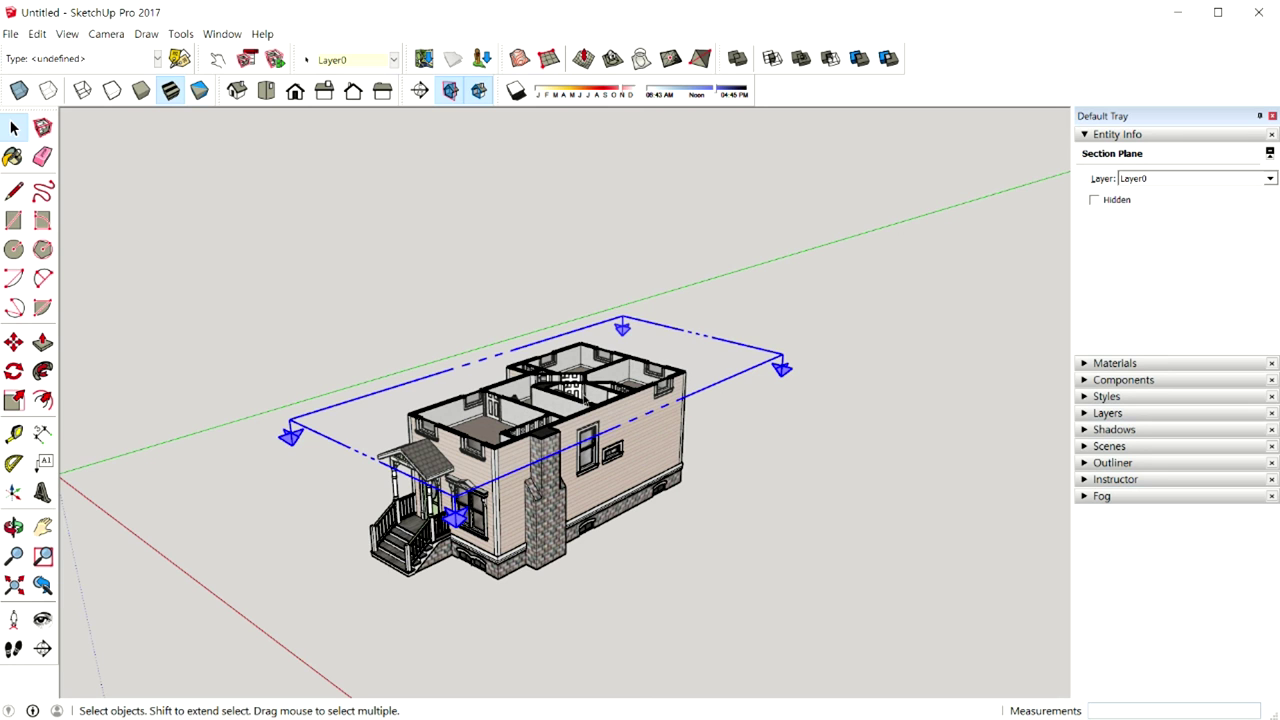
middle_click_drag(652, 418, 771, 440)
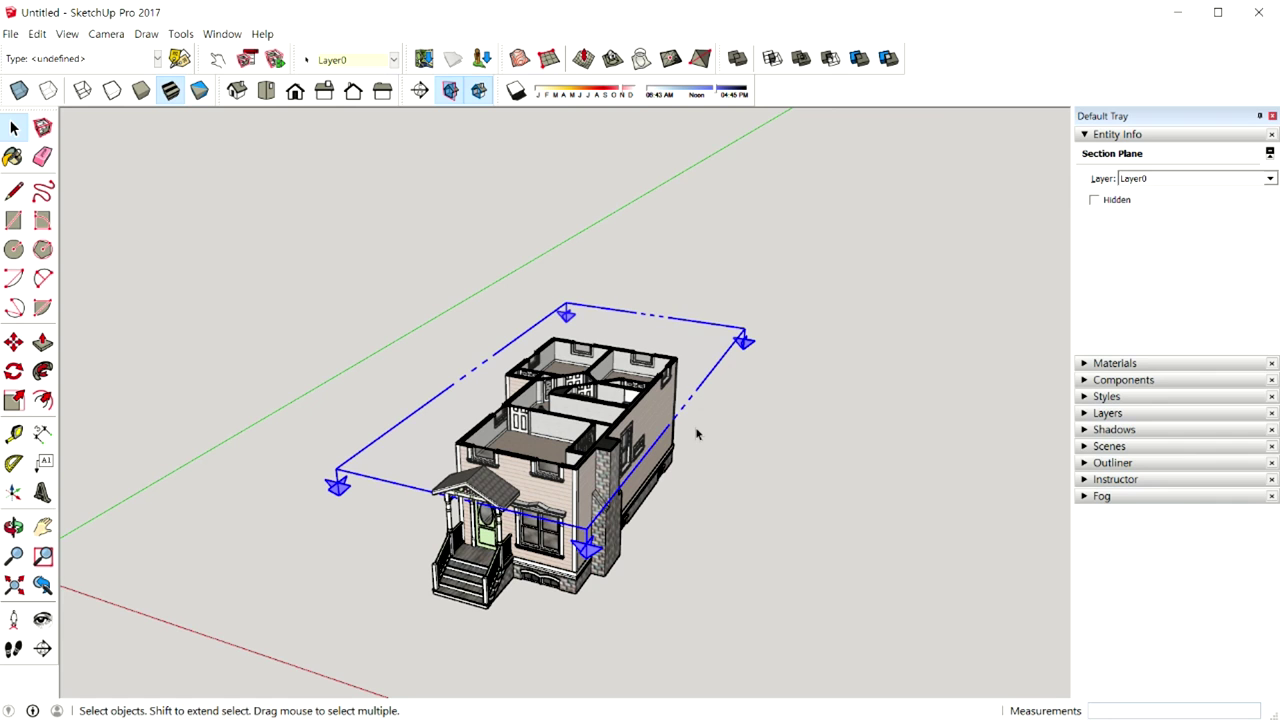
scroll(697, 432, "down", 1)
scroll(697, 432, "up", 1)
scroll(695, 431, "up", 1)
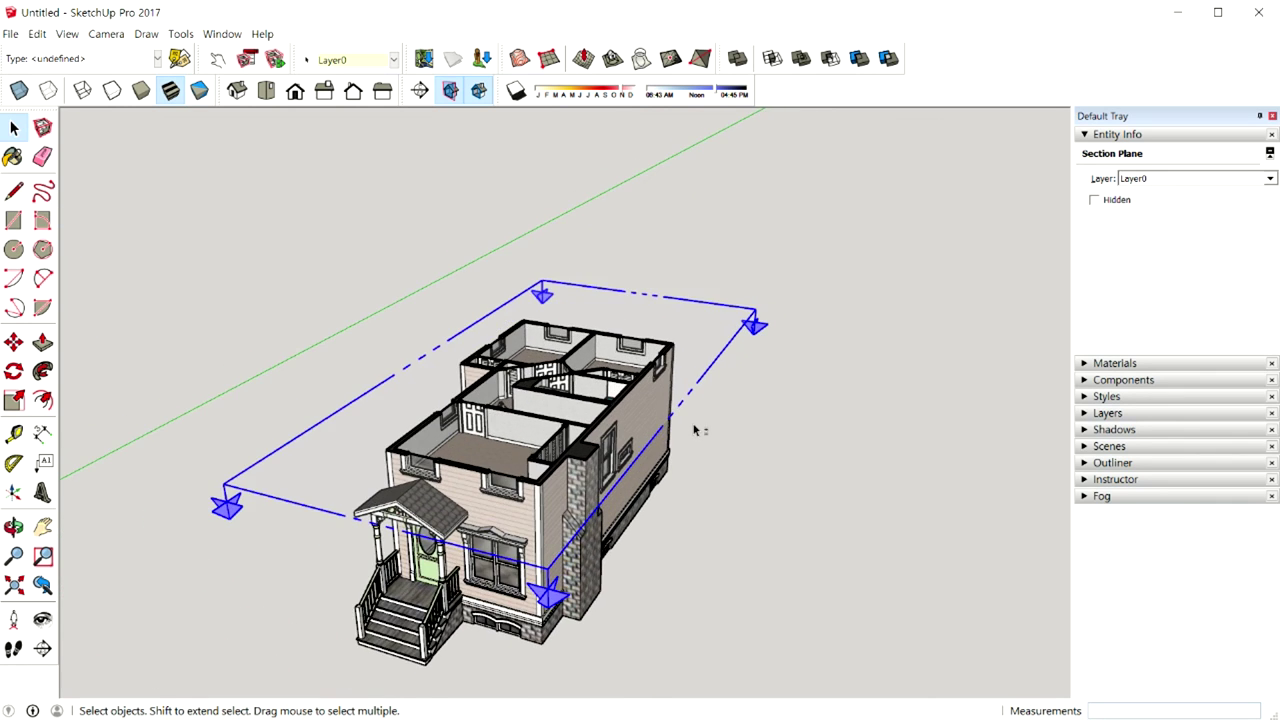
middle_click_drag(694, 429, 789, 434)
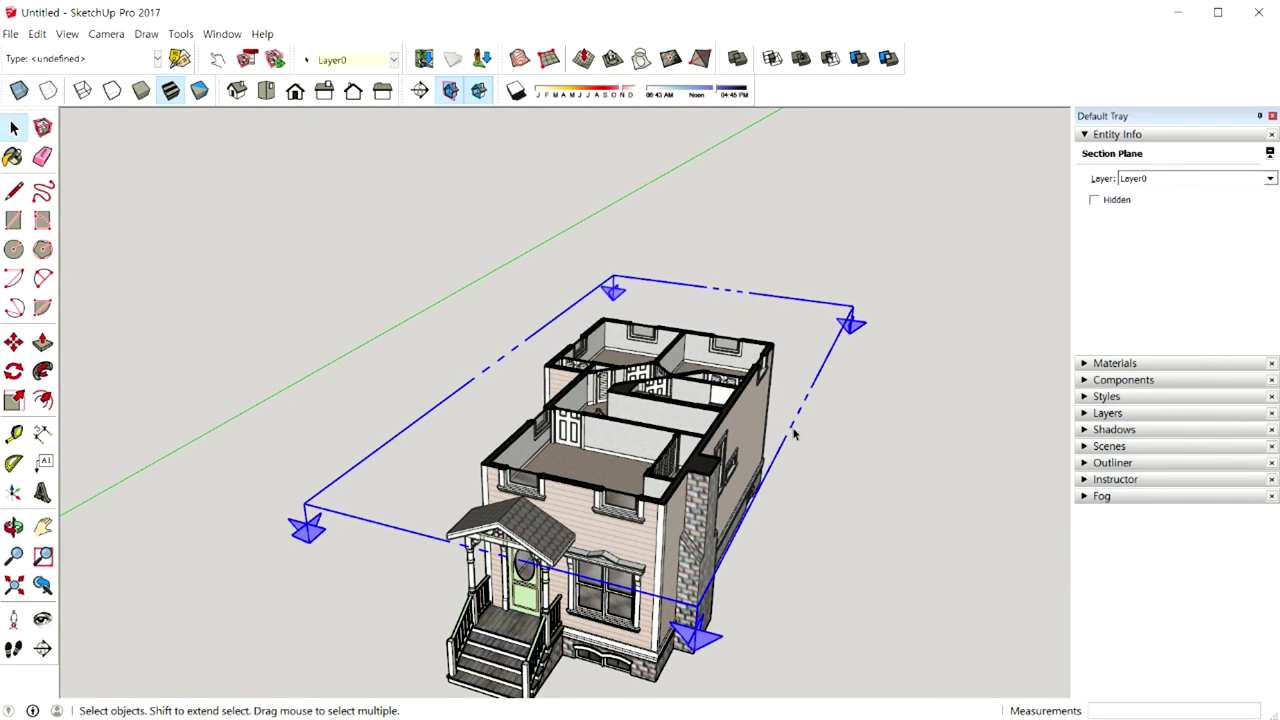
middle_click_drag(795, 432, 808, 428)
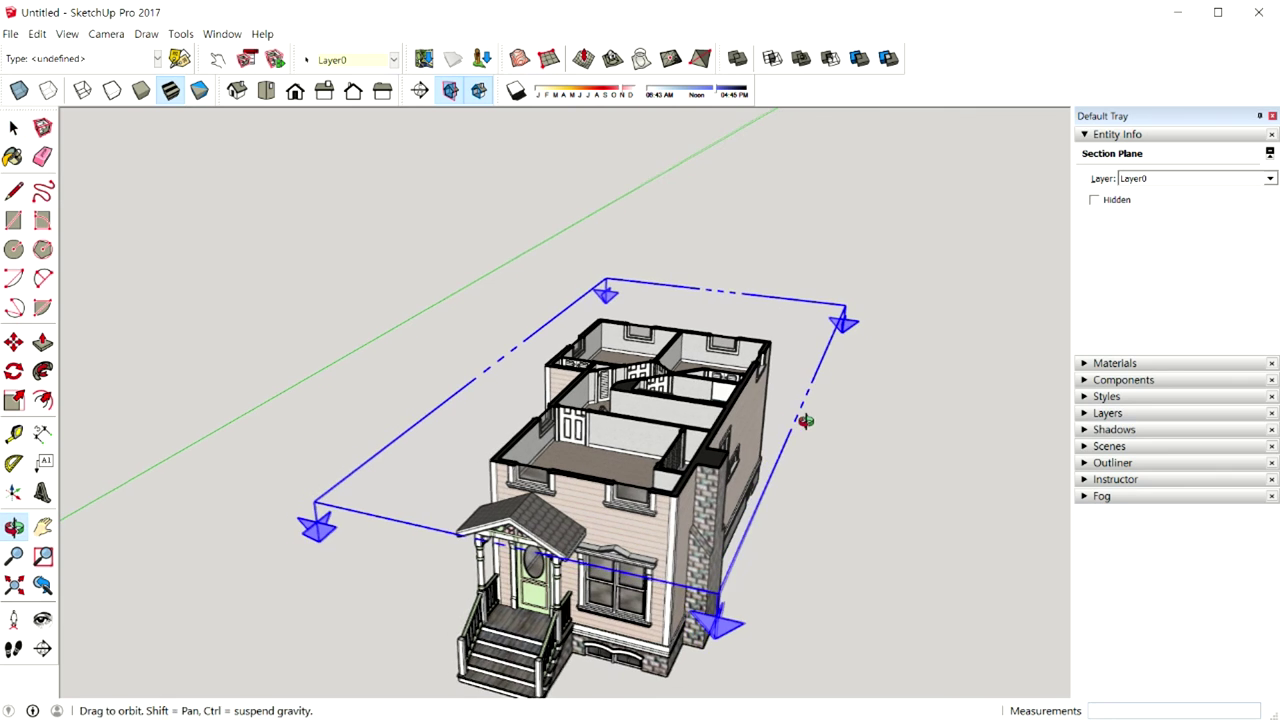